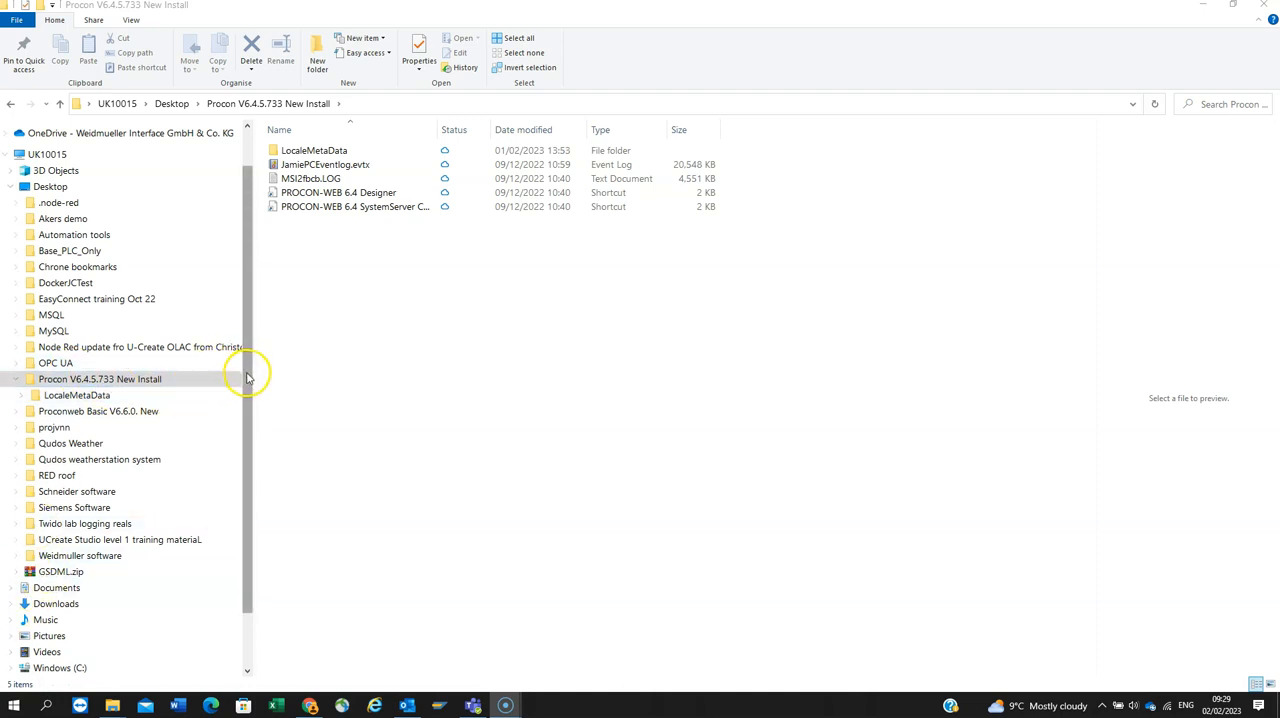
# Step: Launch PROCON-WEB 6.4 Designer and view the project files in its working directory
pyautogui.doubleClick(315, 197)
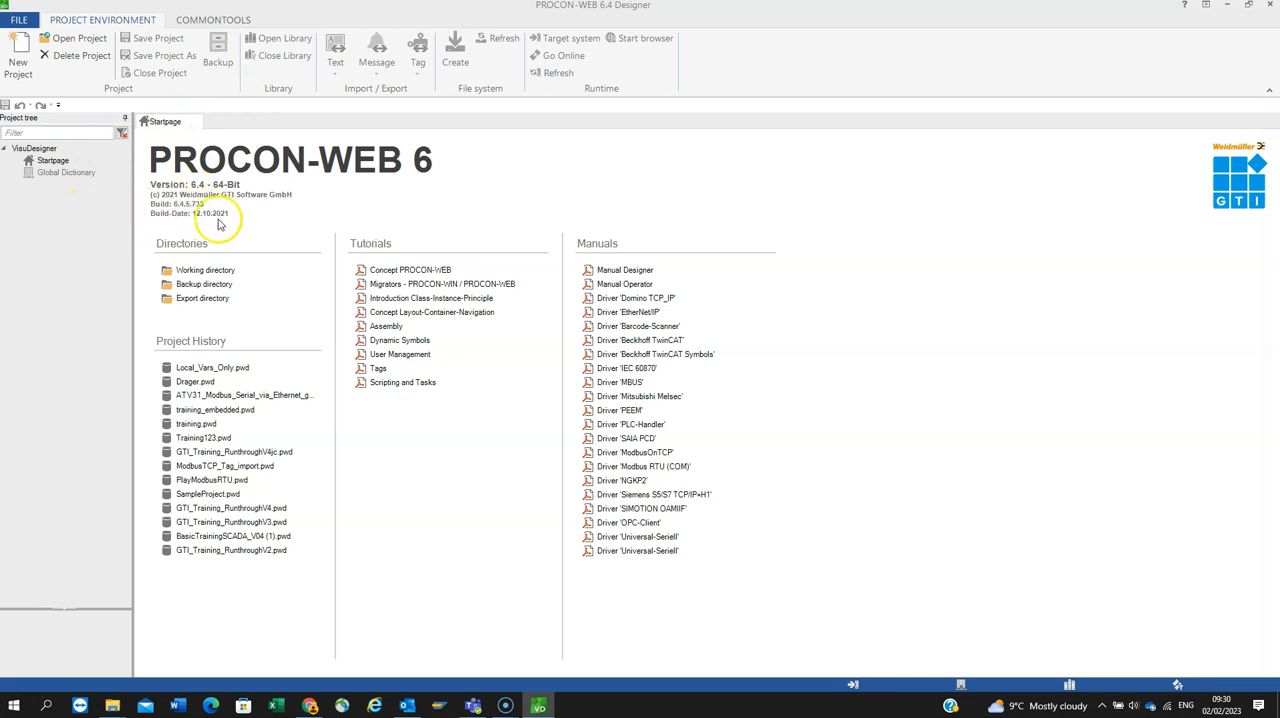
pyautogui.click(203, 273)
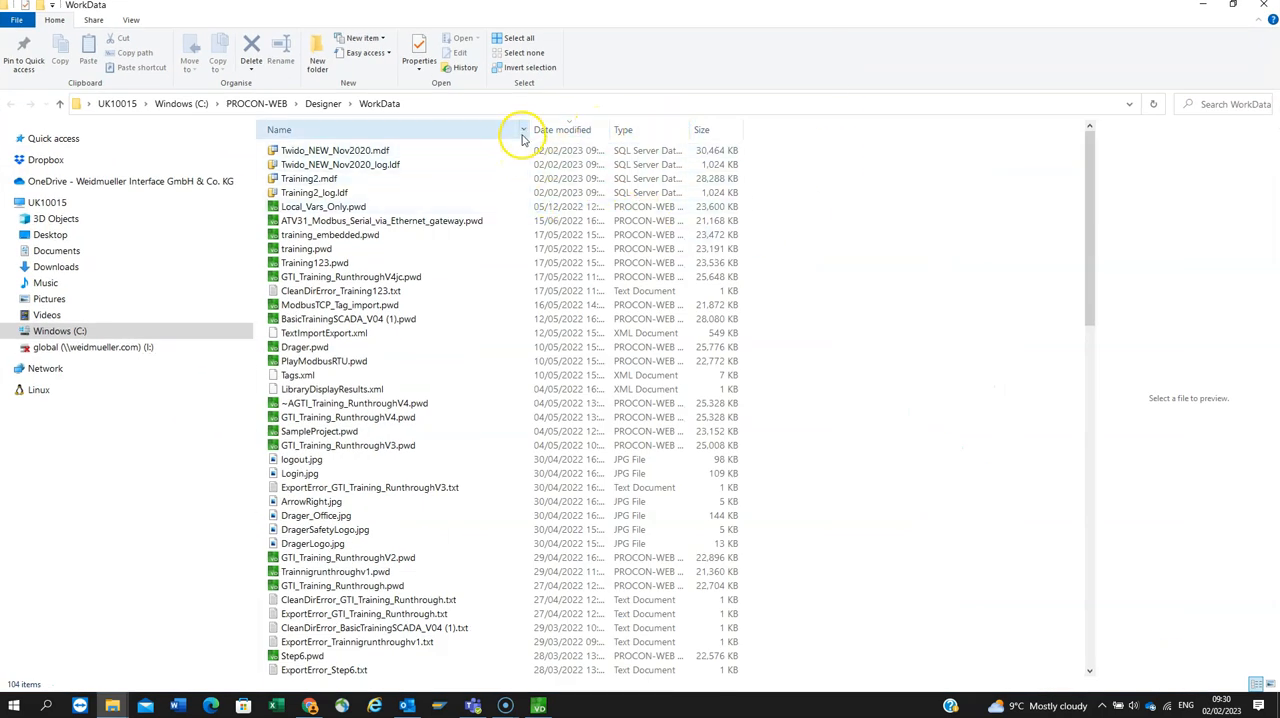
pyautogui.moveTo(527, 131); pyautogui.dragTo(654, 131)
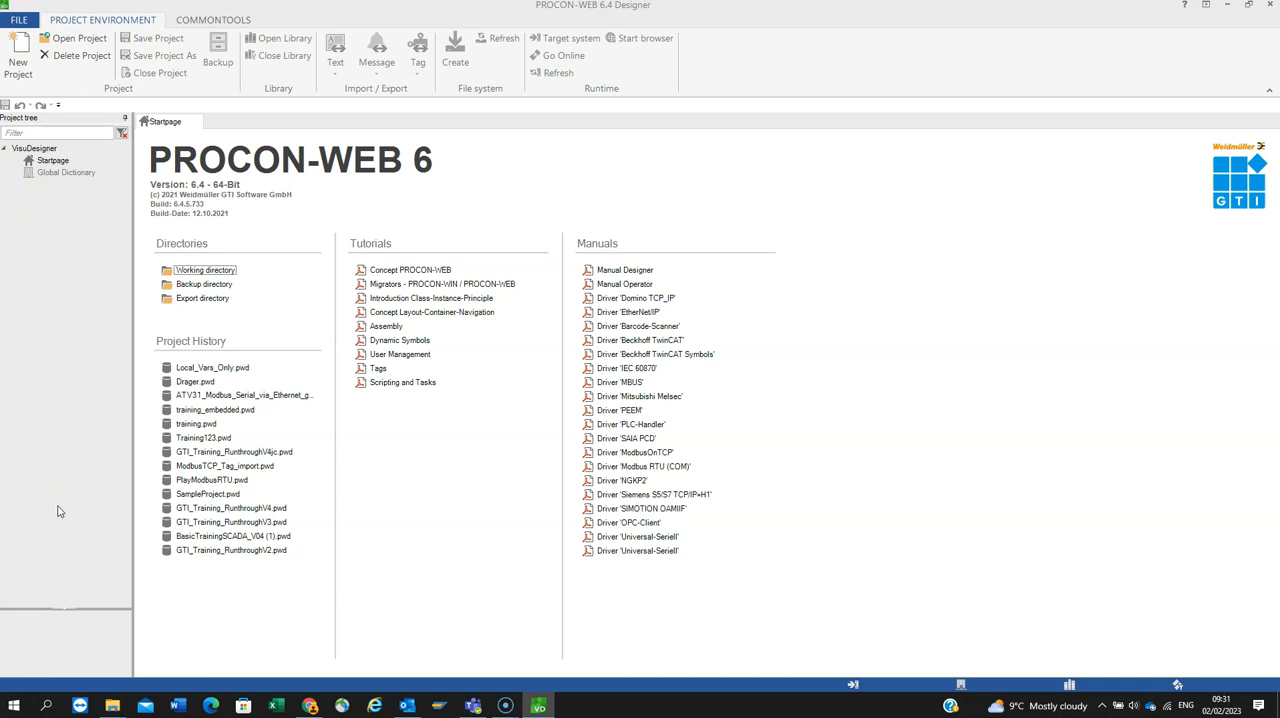
# Step: Begin a new project based on the EmptyProject template and name it FirstProject
pyautogui.click(19, 46)
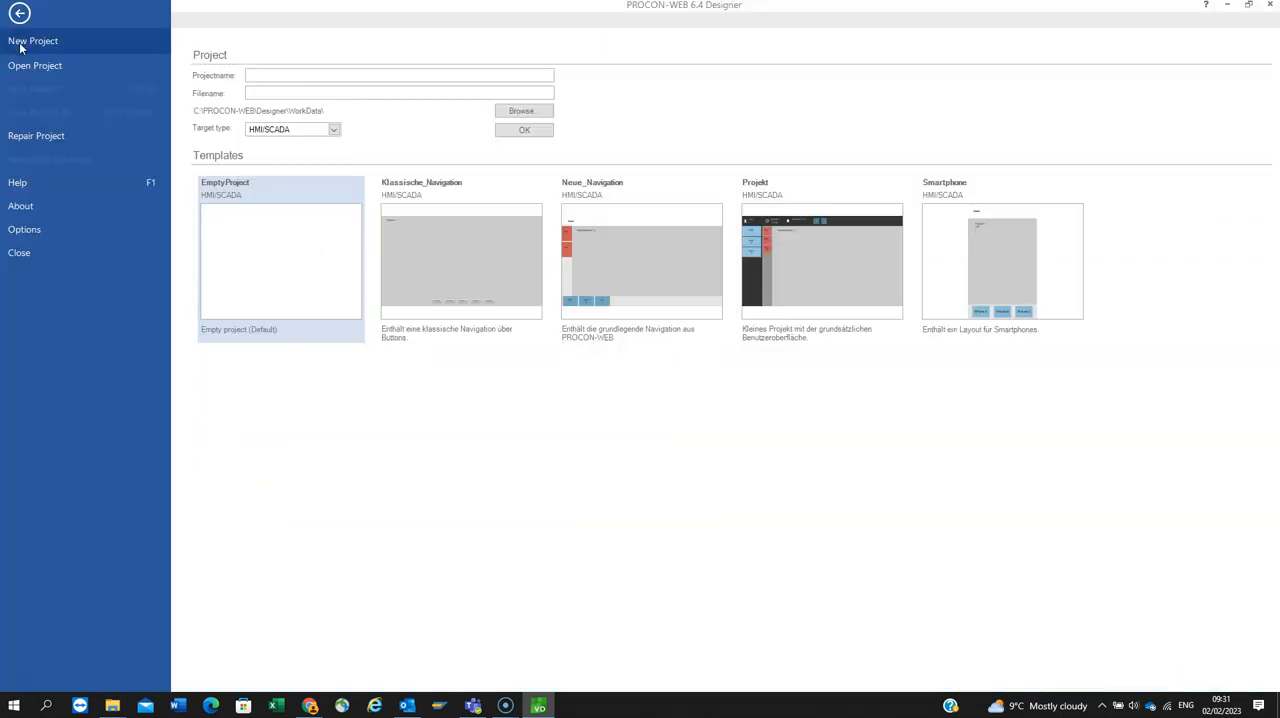
pyautogui.click(297, 380)
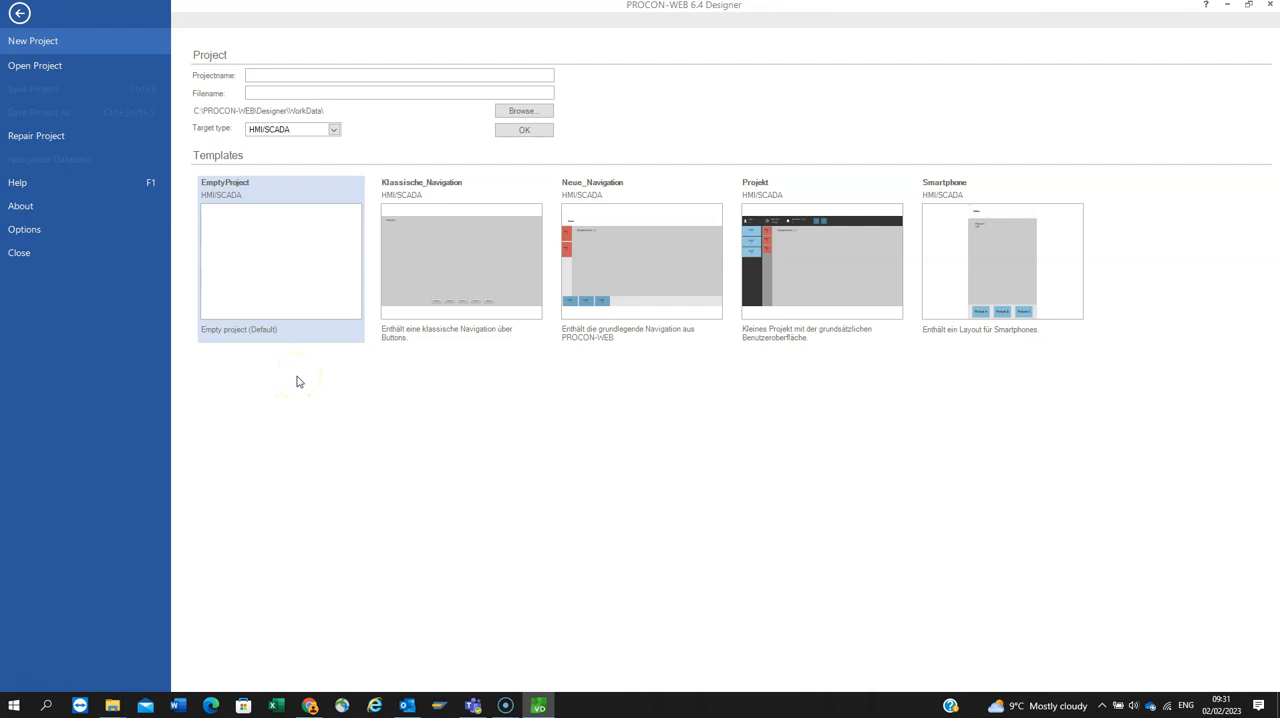
pyautogui.click(281, 276)
pyautogui.click(283, 72)
pyautogui.write('FirstProject')
# Step: Choose HMI/SCADA as the target type and create the FirstProject project
pyautogui.click(334, 130)
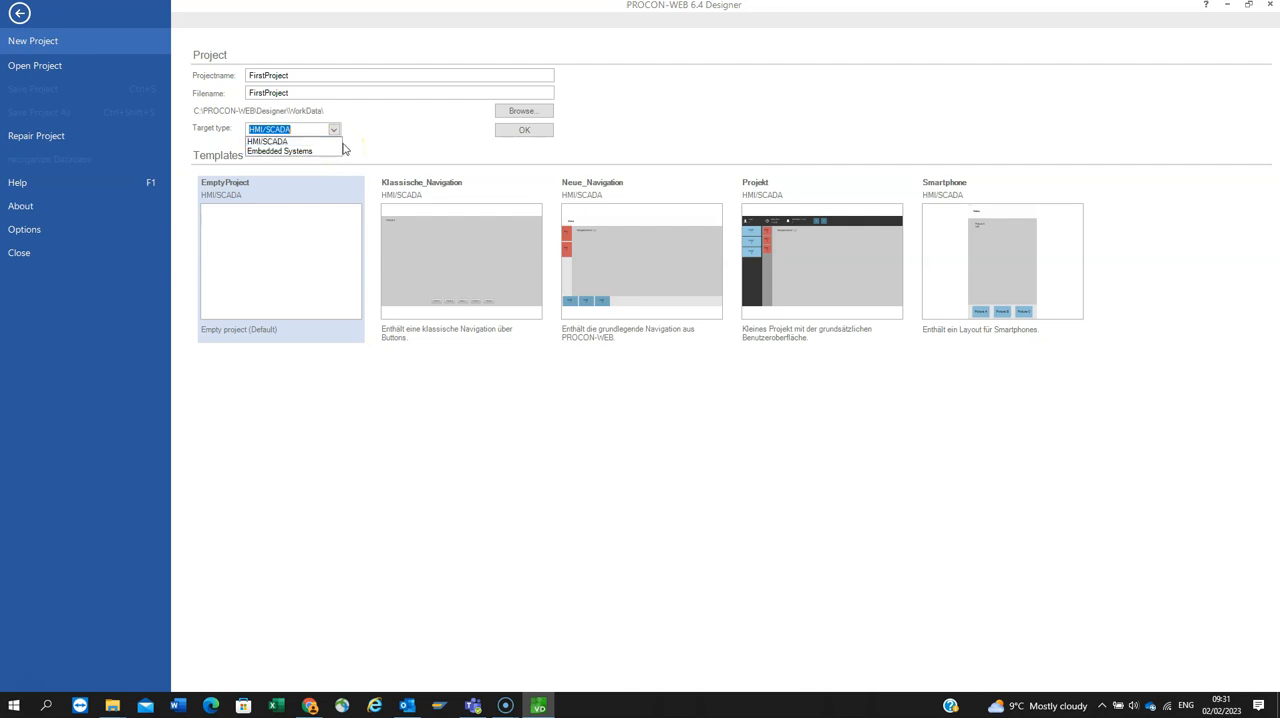
pyautogui.click(371, 137)
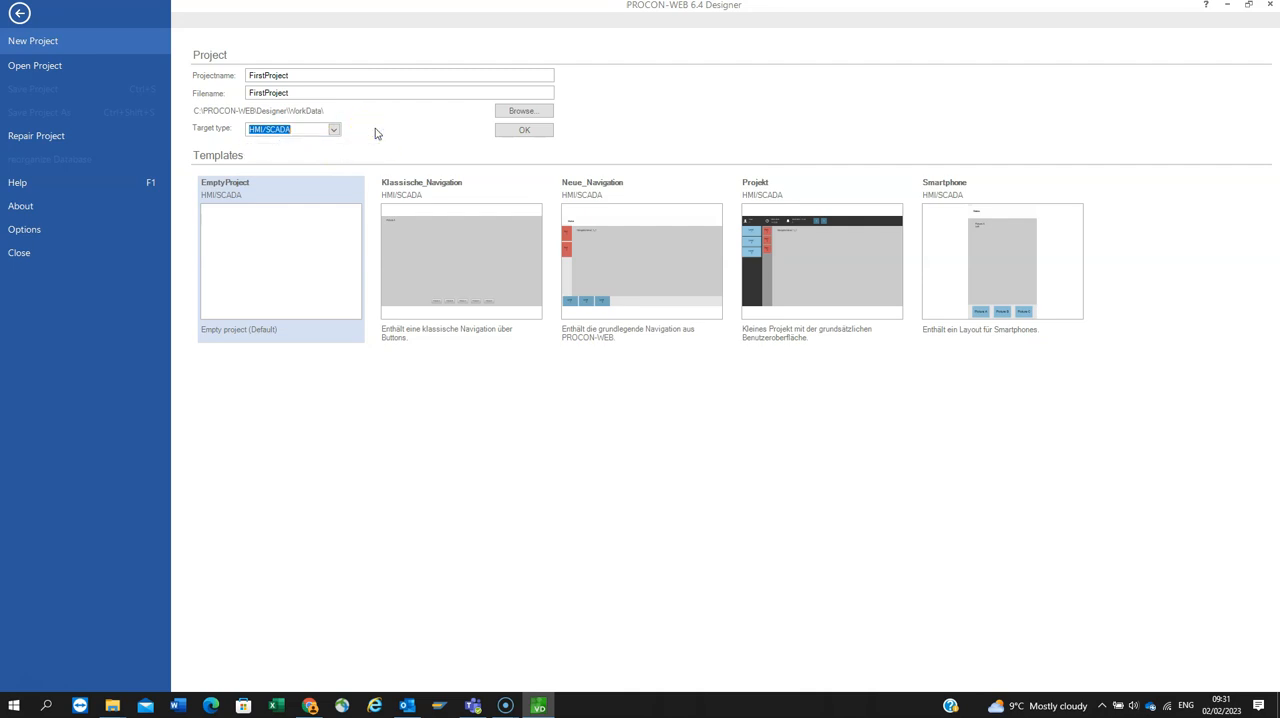
pyautogui.click(334, 130)
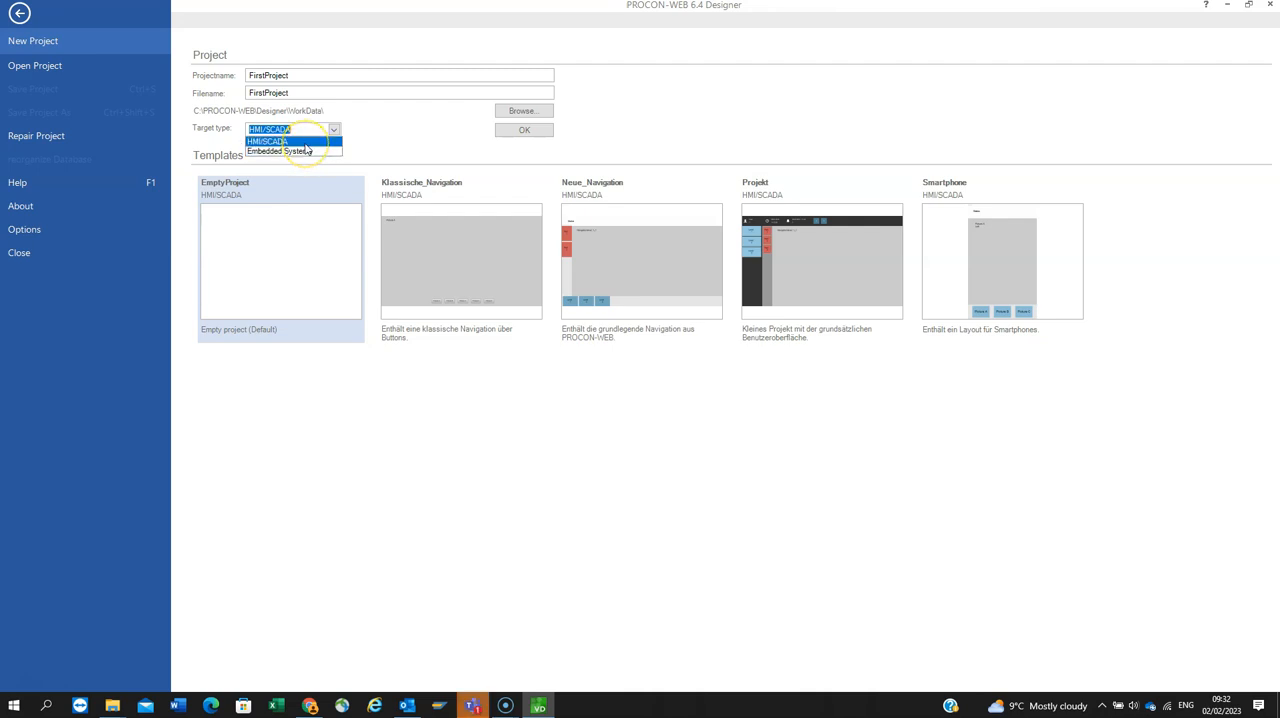
pyautogui.click(306, 141)
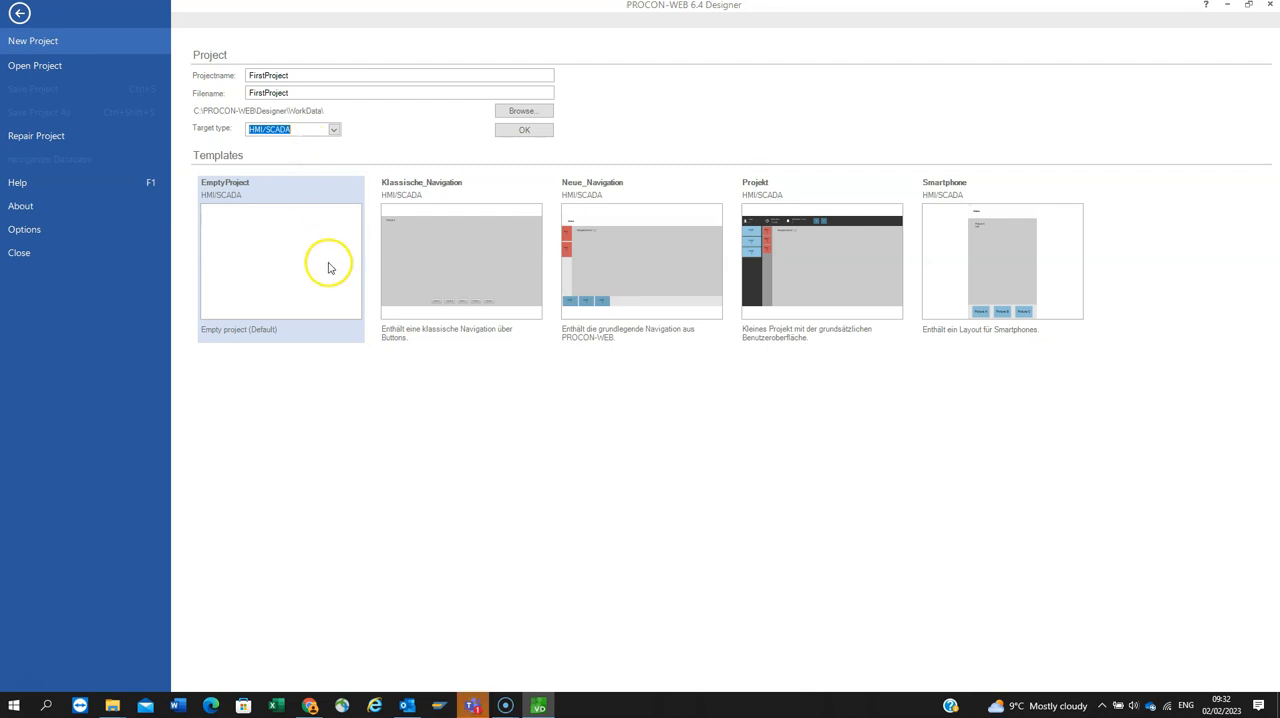
pyautogui.click(532, 131)
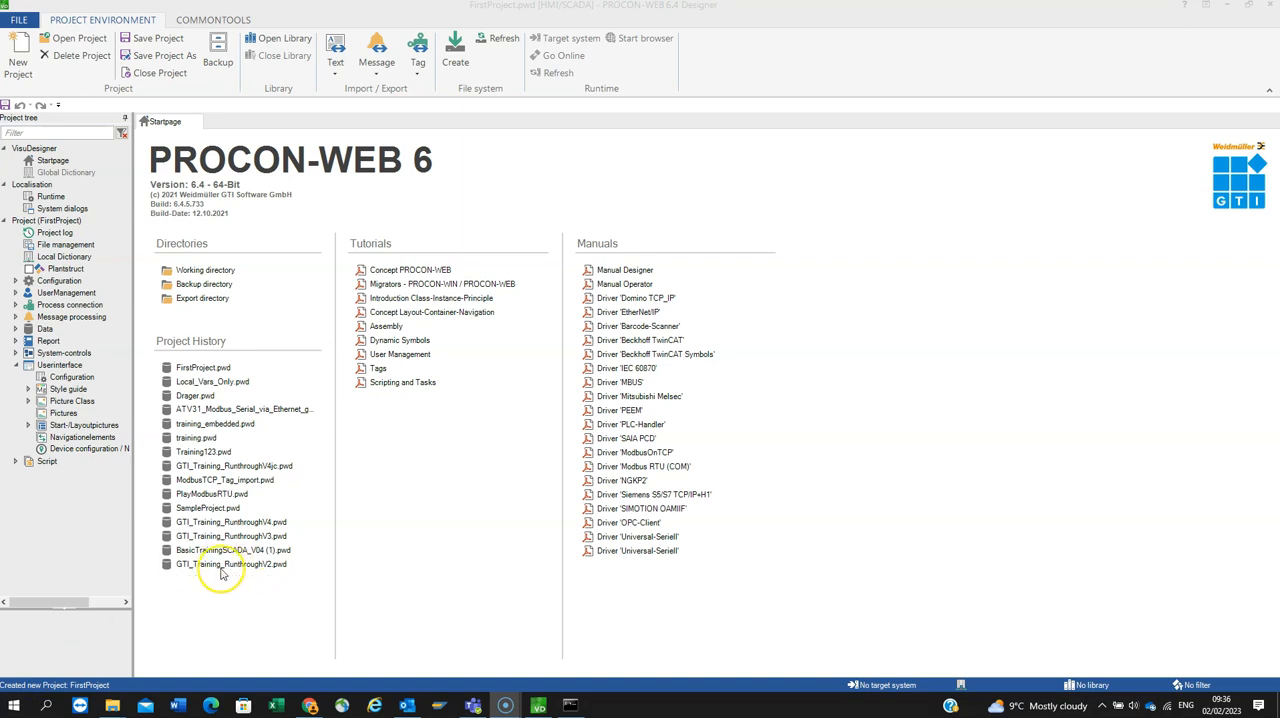
# Step: In Device configuration / Navigation, enable Scale to fullscreen and Keep aspect ratio for the Default device
pyautogui.moveTo(132, 482); pyautogui.dragTo(190, 490)
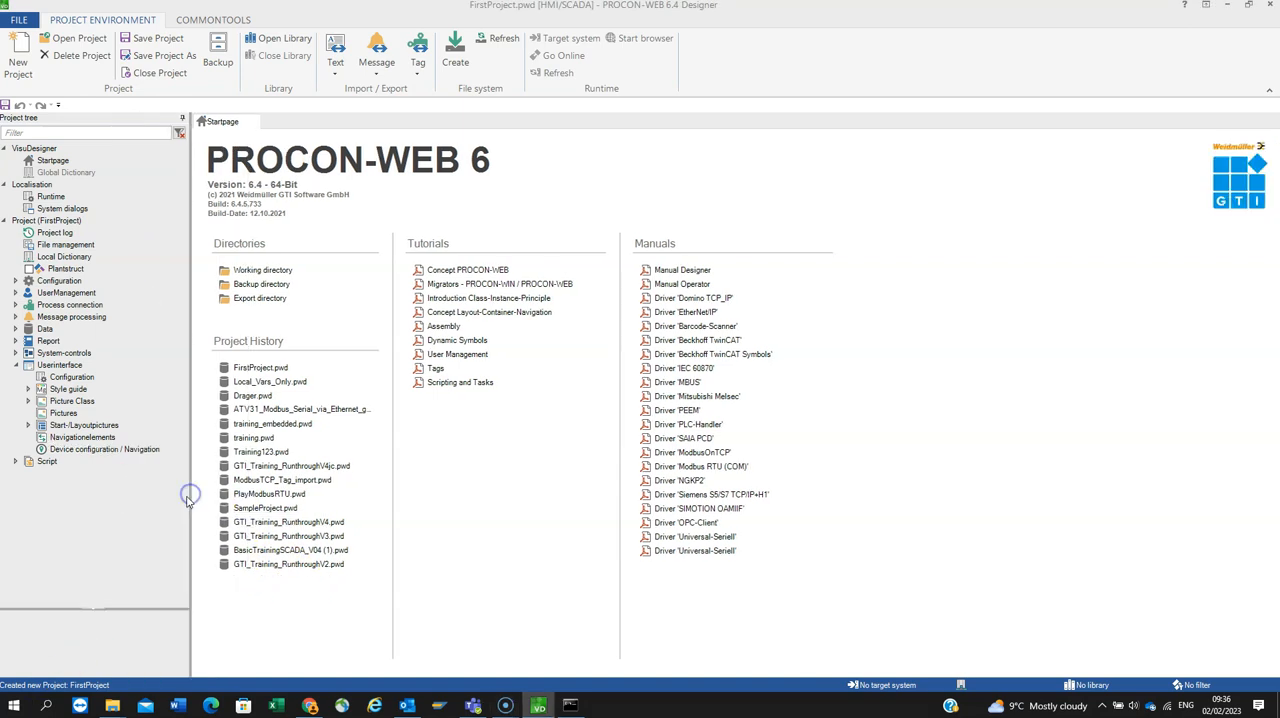
pyautogui.click(113, 450)
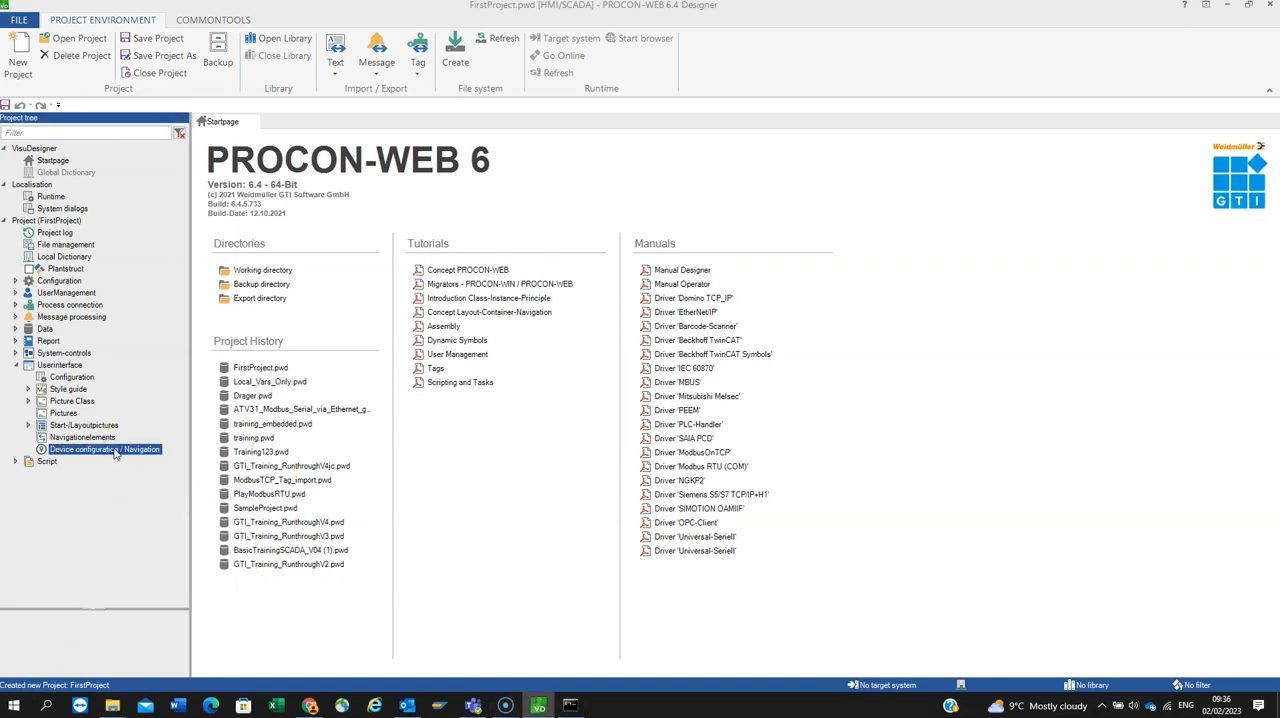
pyautogui.doubleClick(114, 452)
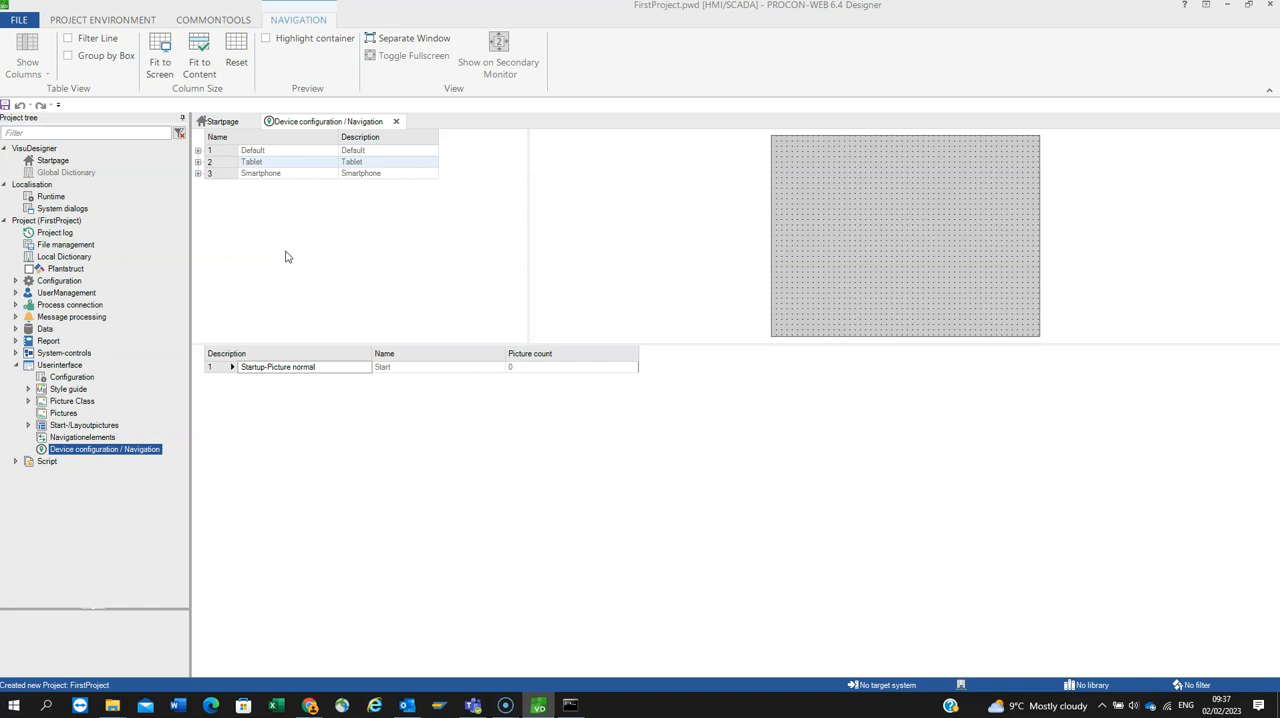
pyautogui.click(198, 151)
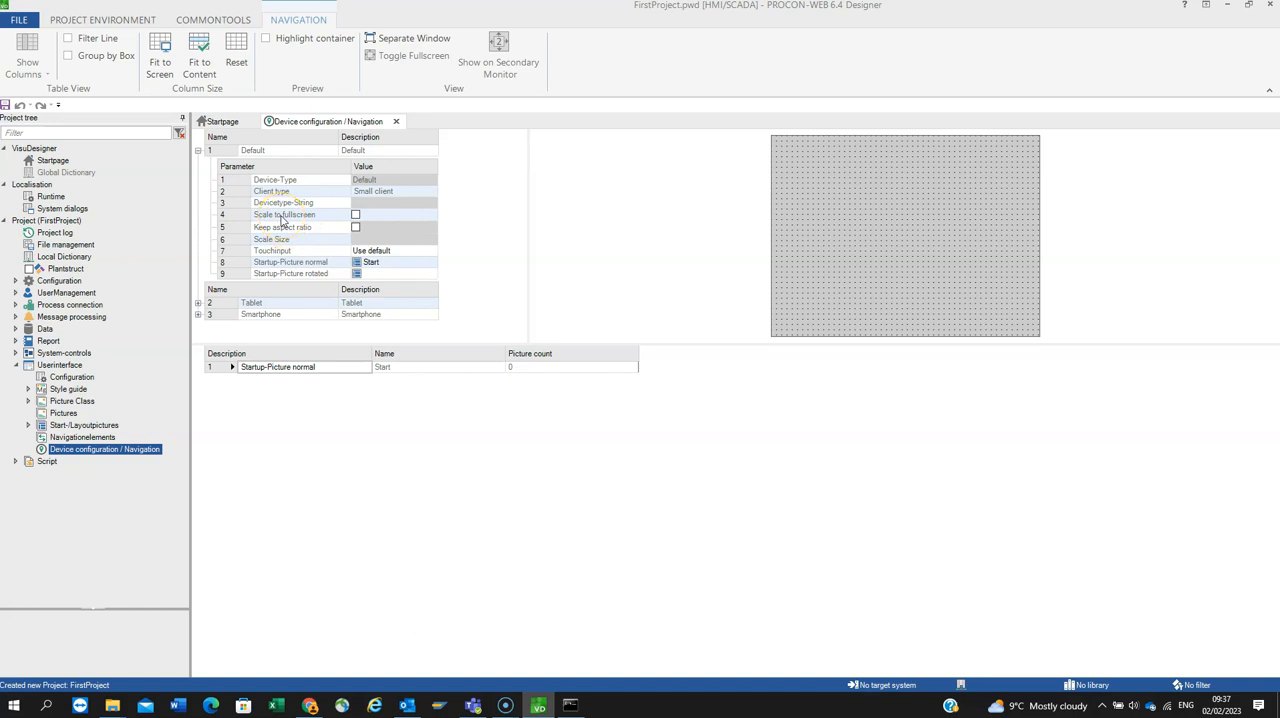
pyautogui.click(355, 216)
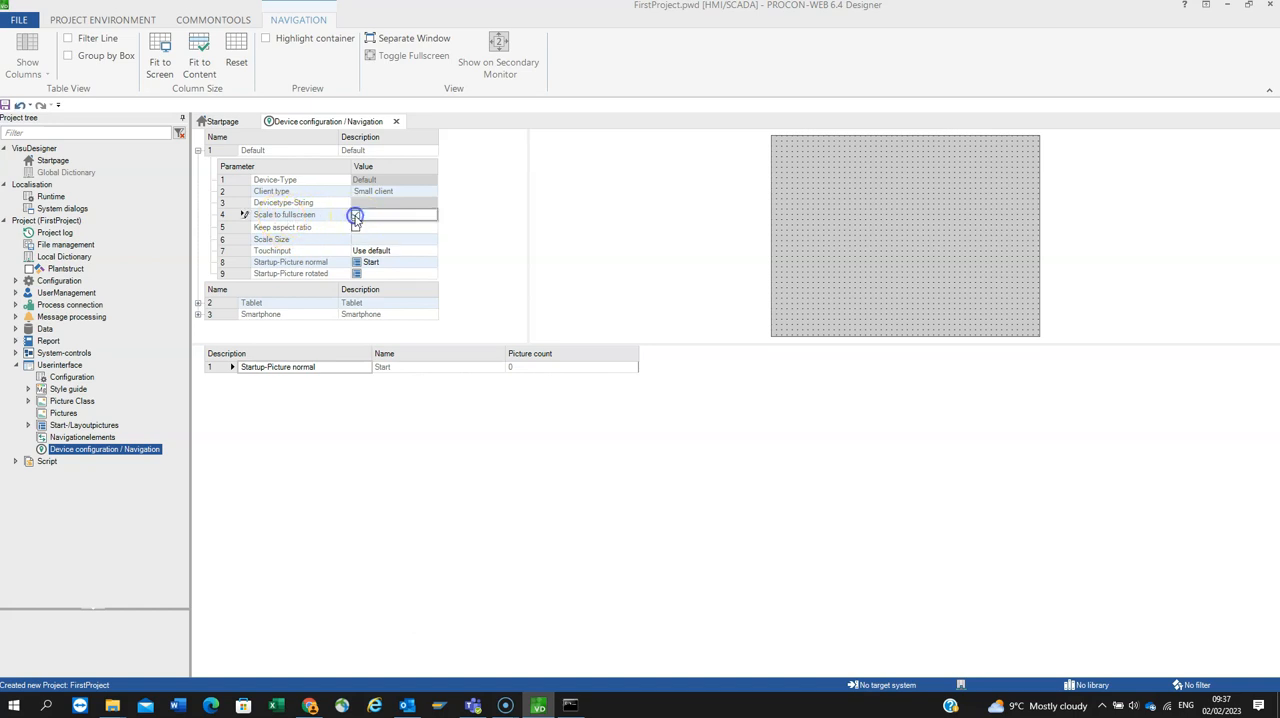
pyautogui.click(356, 228)
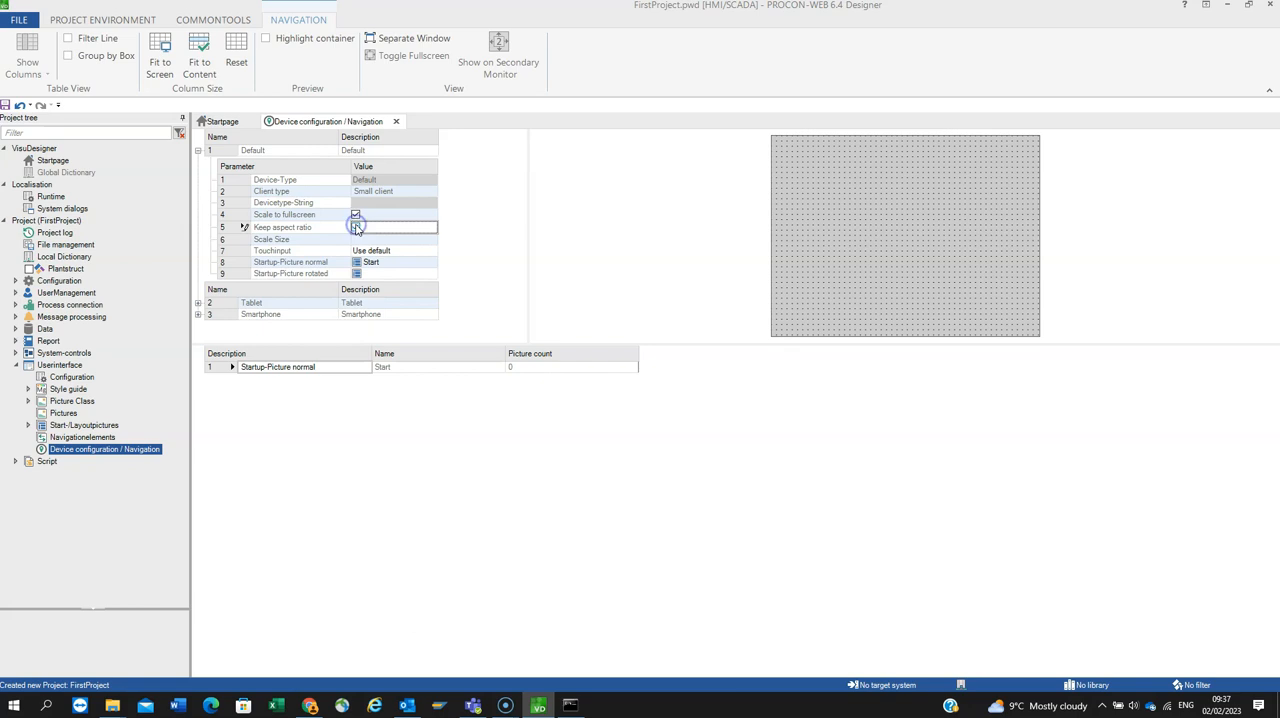
pyautogui.click(362, 256)
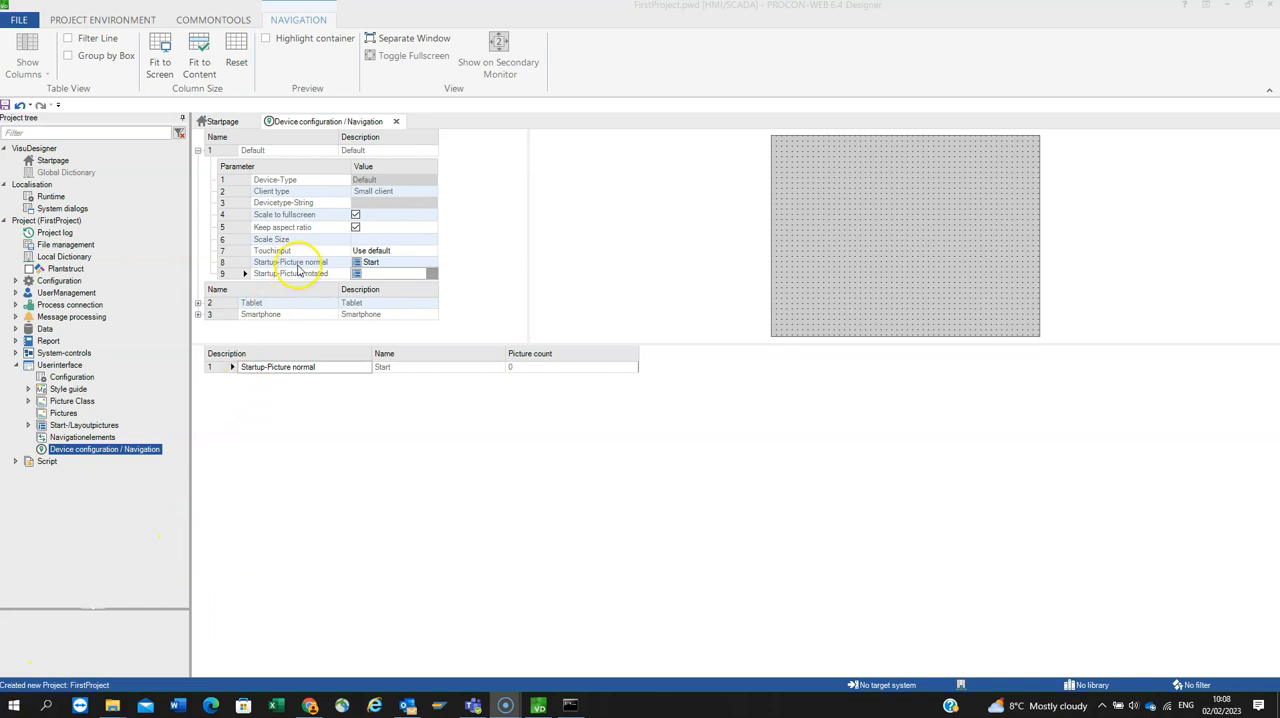
# Step: Examine the Default device's normal startup picture assignment and the layout pictures available for it
pyautogui.click(394, 263)
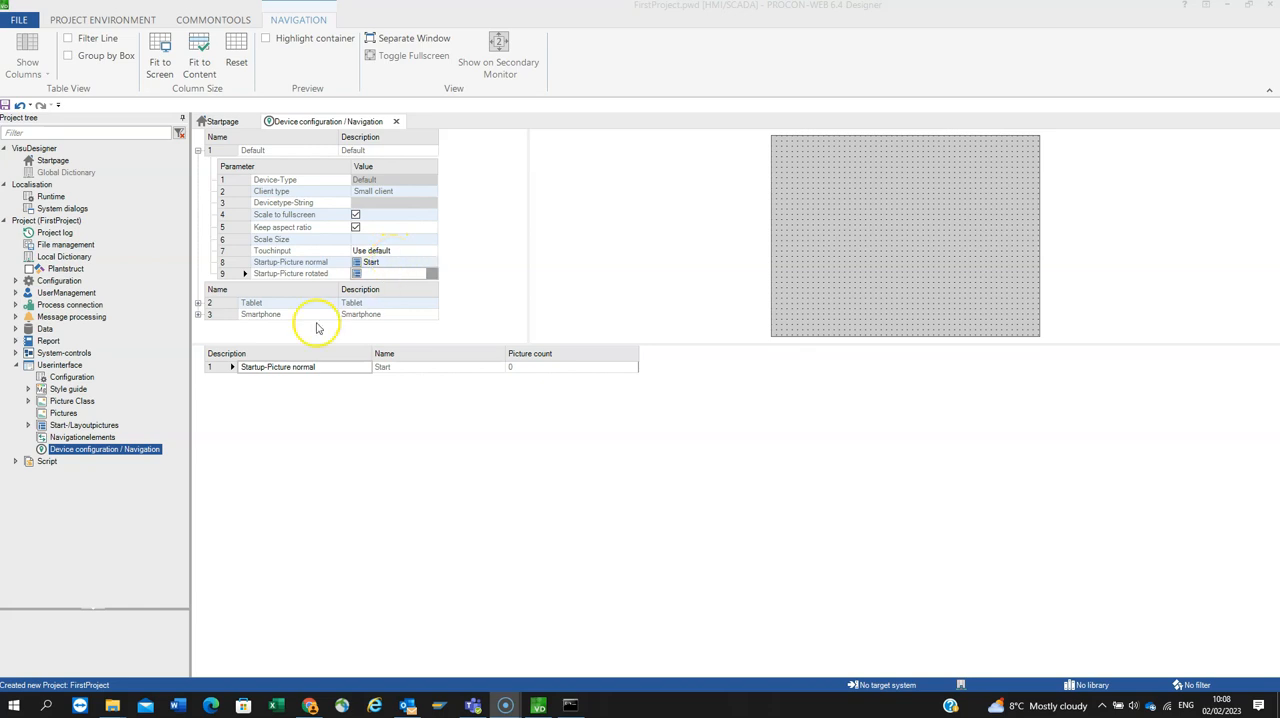
pyautogui.click(29, 425)
pyautogui.click(98, 438)
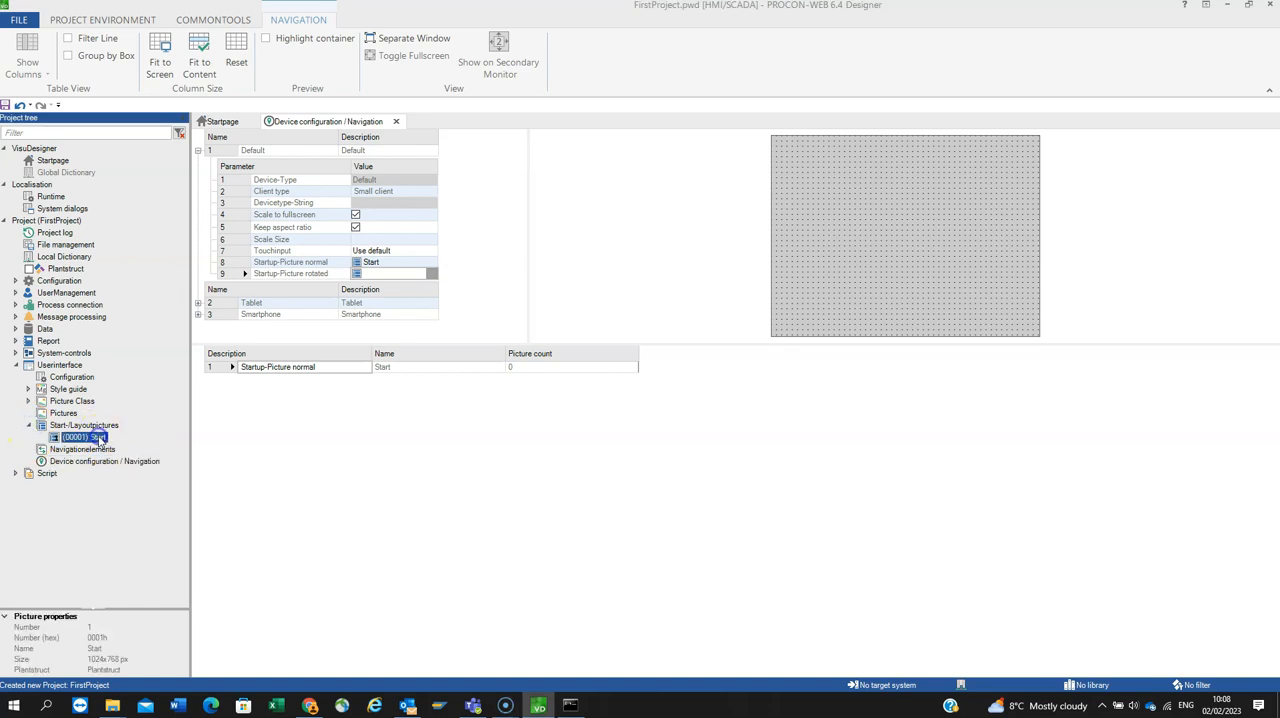
pyautogui.click(431, 261)
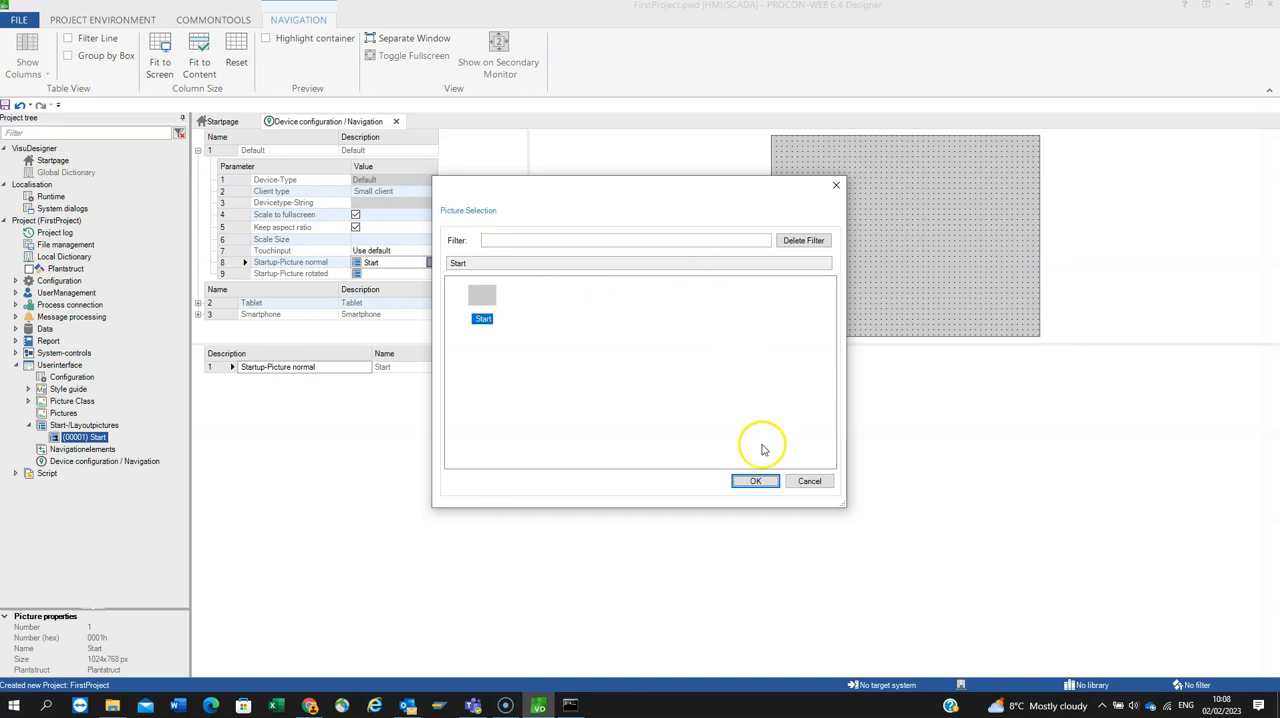
pyautogui.click(809, 481)
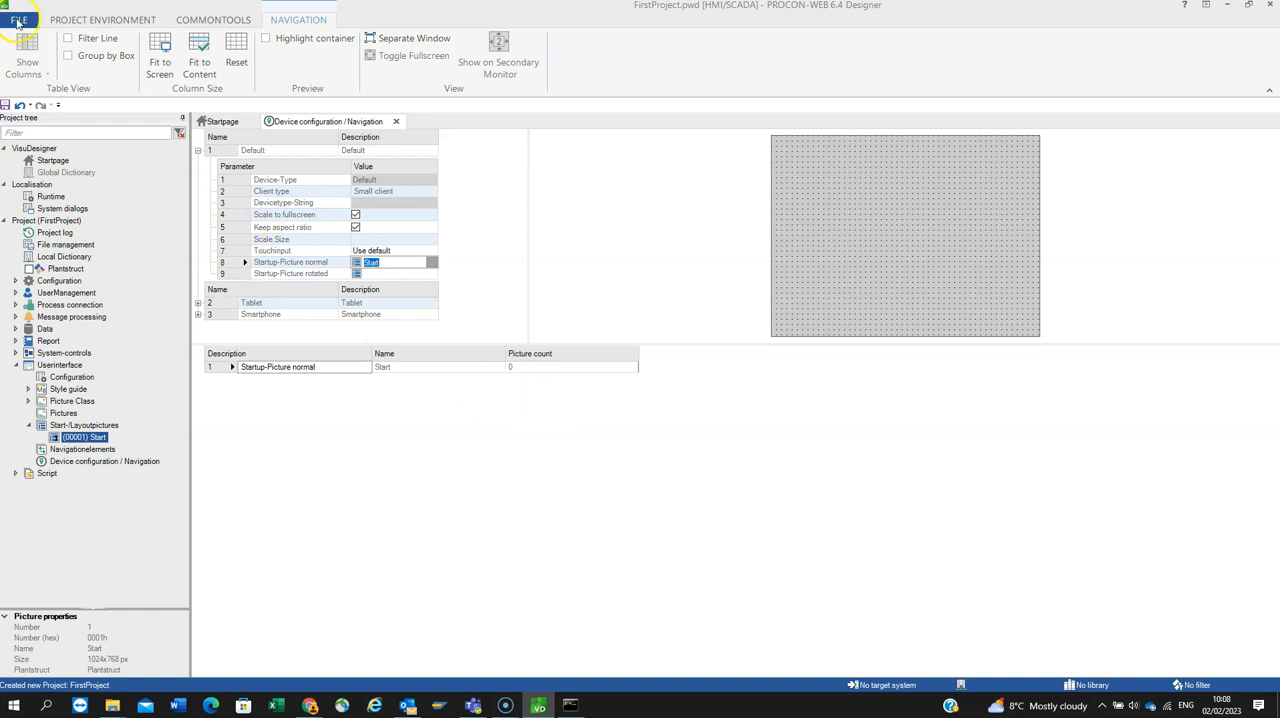
# Step: Open the Tag table under Process connection and check which tag types can be created
pyautogui.click(63, 305)
pyautogui.doubleClick(63, 305)
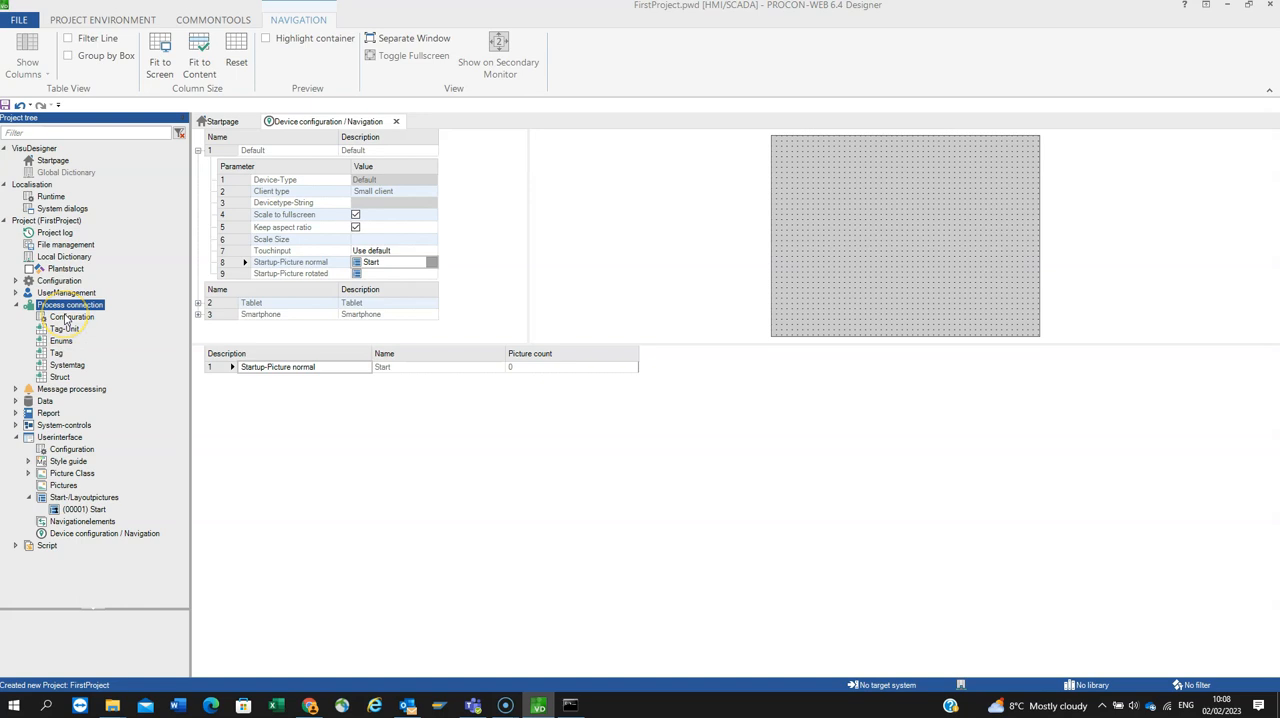
pyautogui.doubleClick(57, 353)
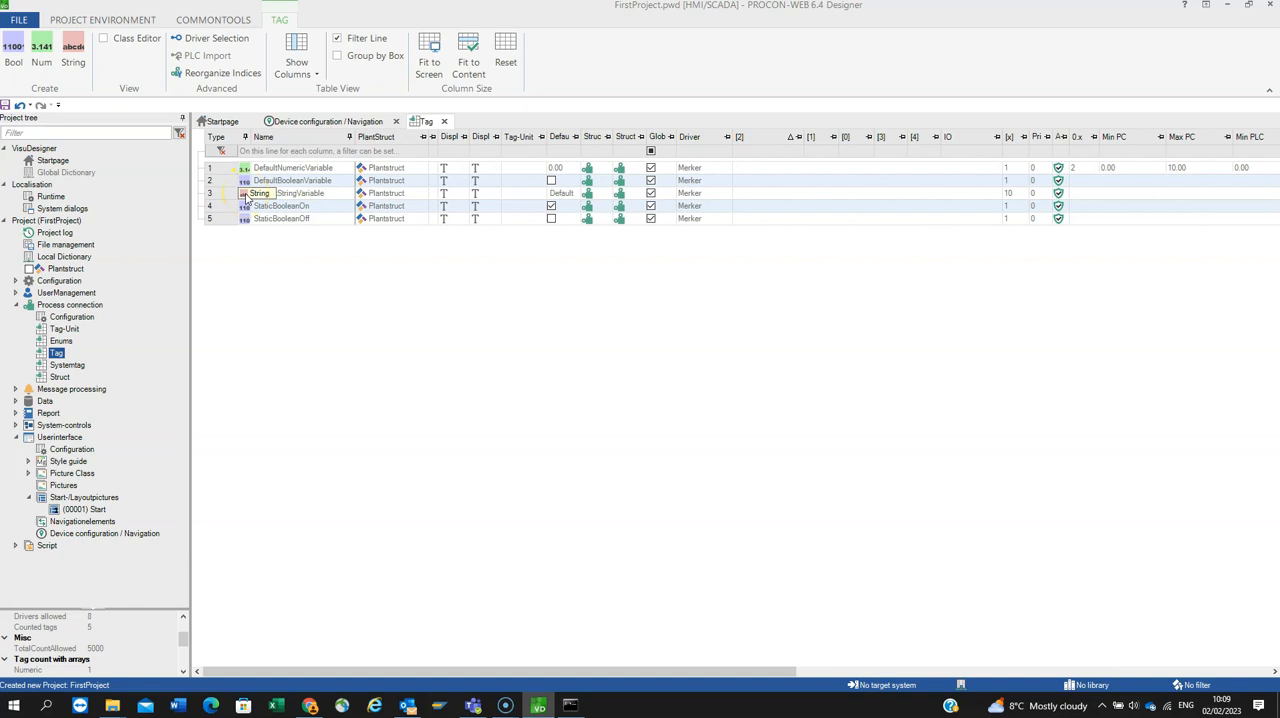
pyautogui.rightClick(257, 258)
pyautogui.click(301, 263)
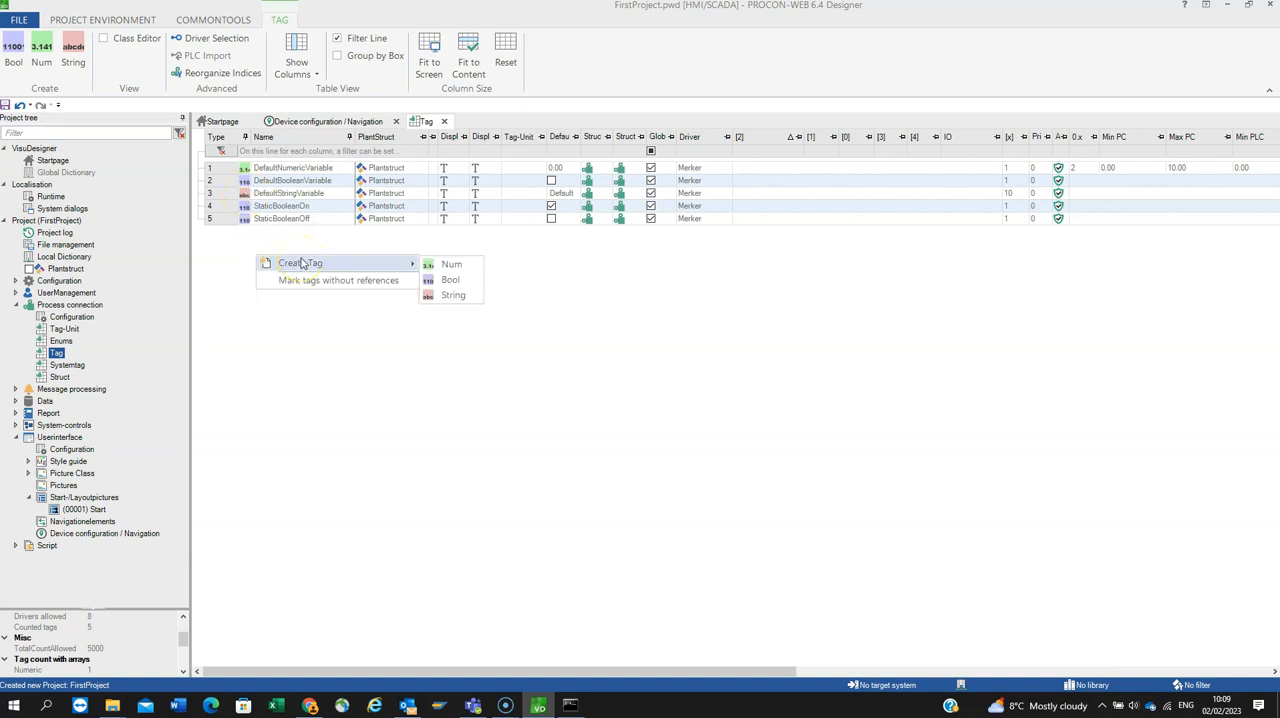
pyautogui.click(381, 366)
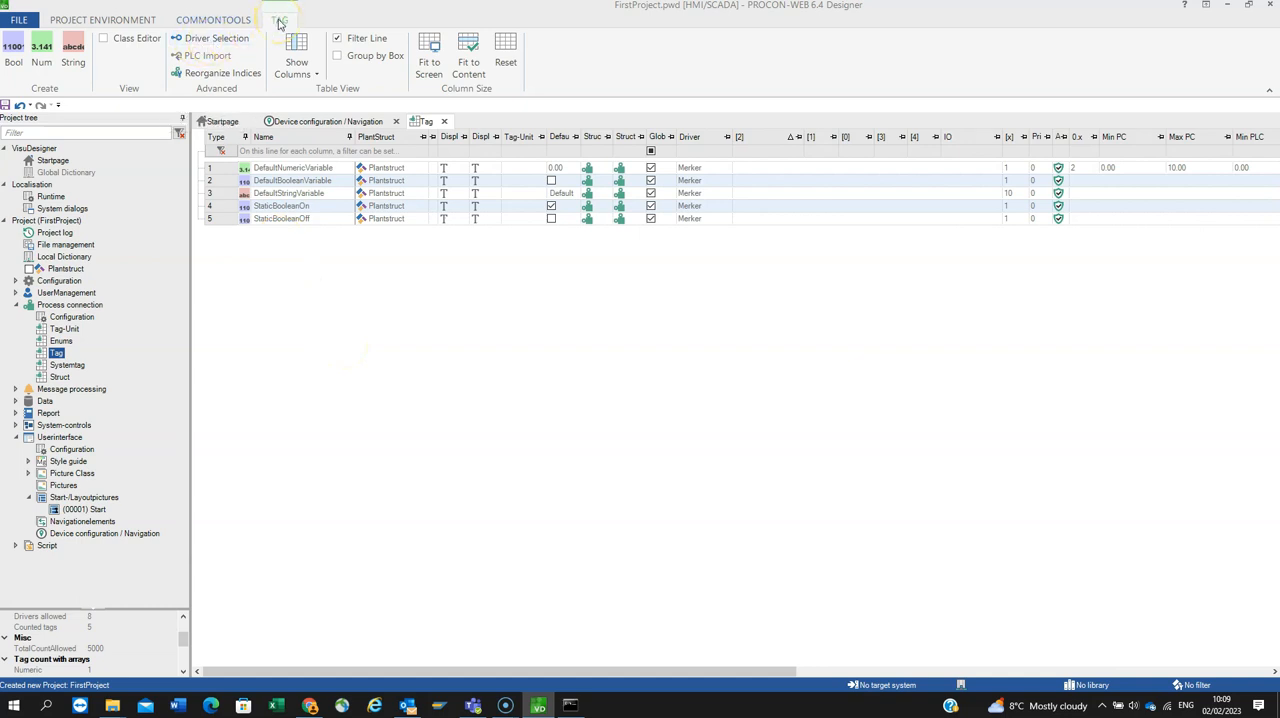
# Step: Review the communication drivers offered in Driver Selection for the project's tags
pyautogui.click(210, 38)
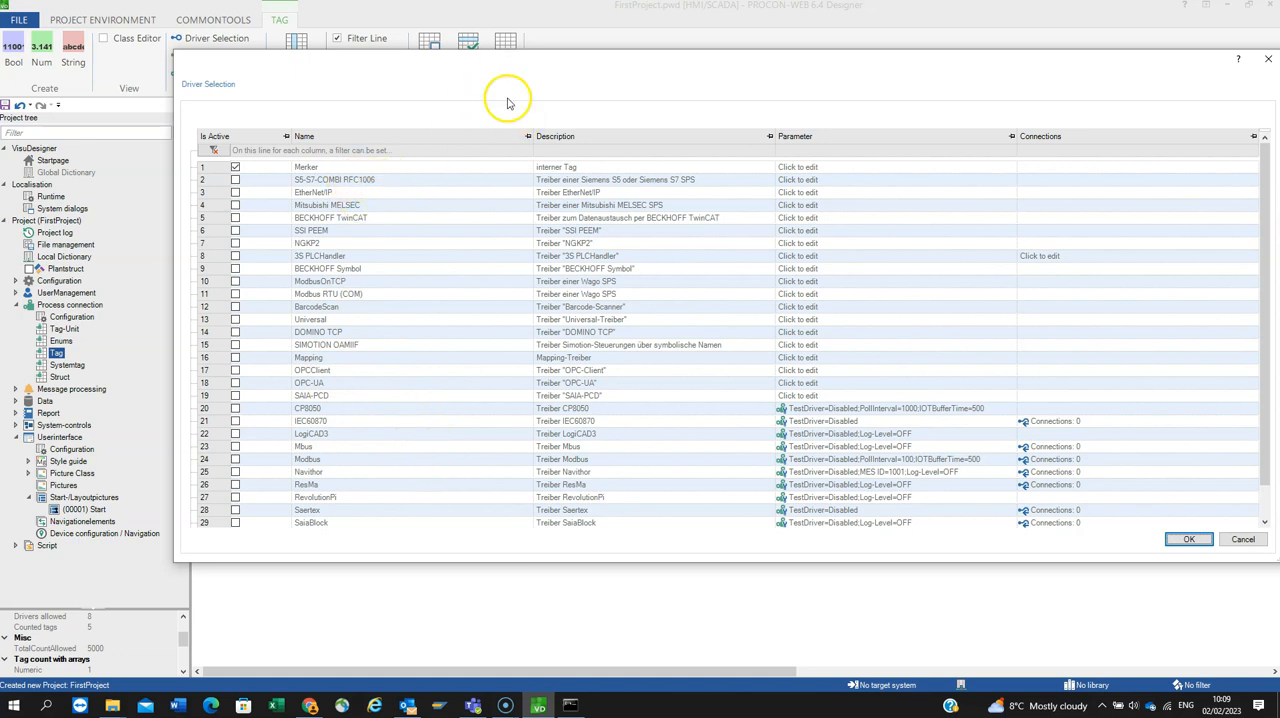
pyautogui.moveTo(406, 64); pyautogui.dragTo(285, 55)
pyautogui.click(1116, 530)
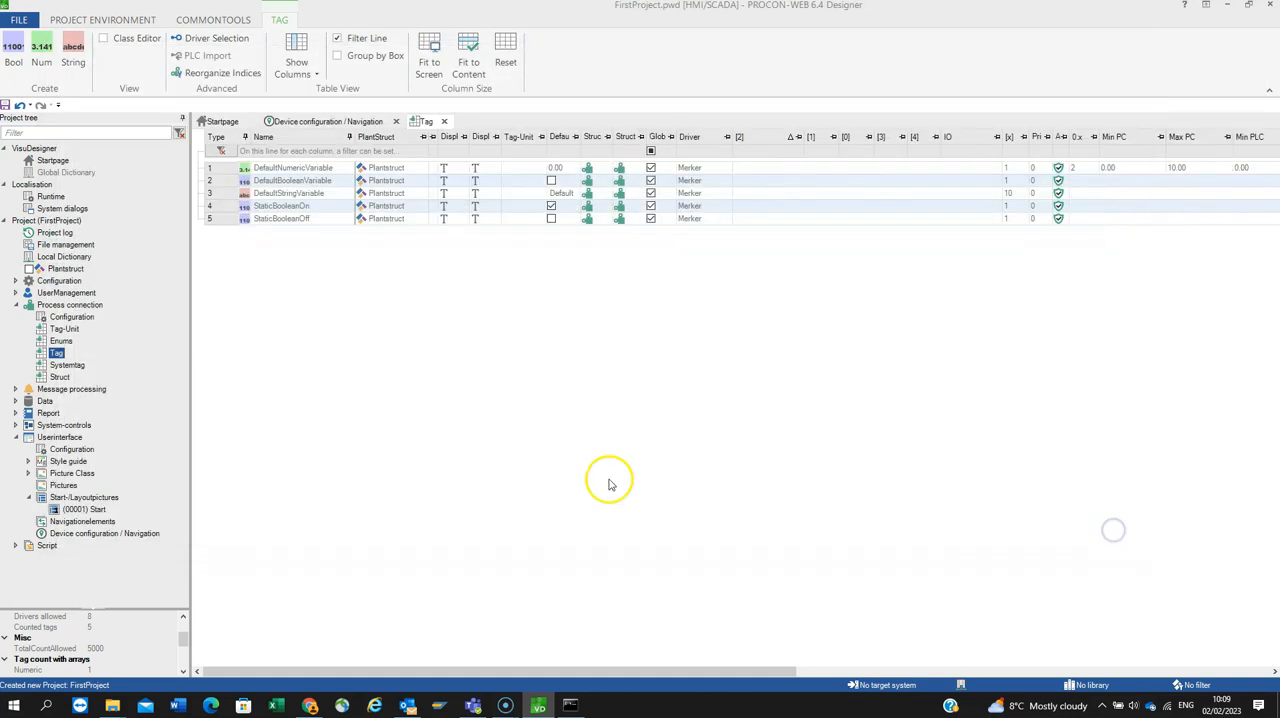
# Step: Try to create a new unnamed project with Embedded Systems as the target type
pyautogui.click(19, 18)
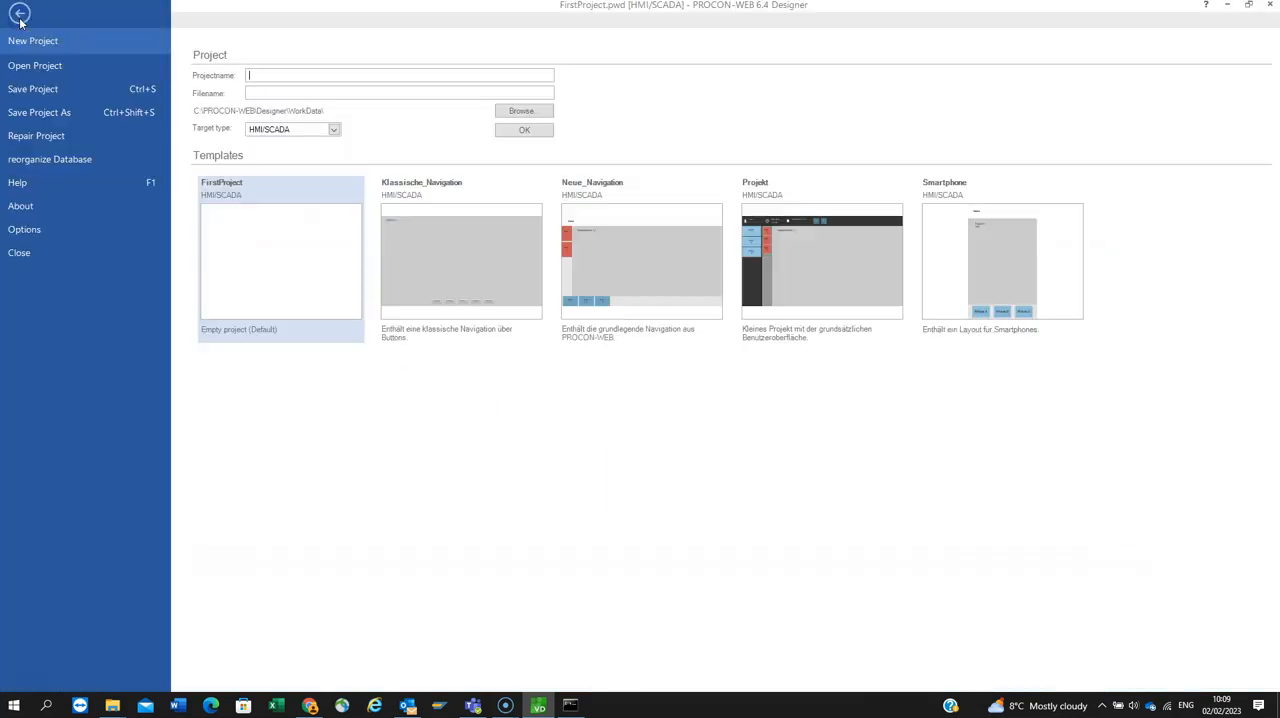
pyautogui.click(334, 129)
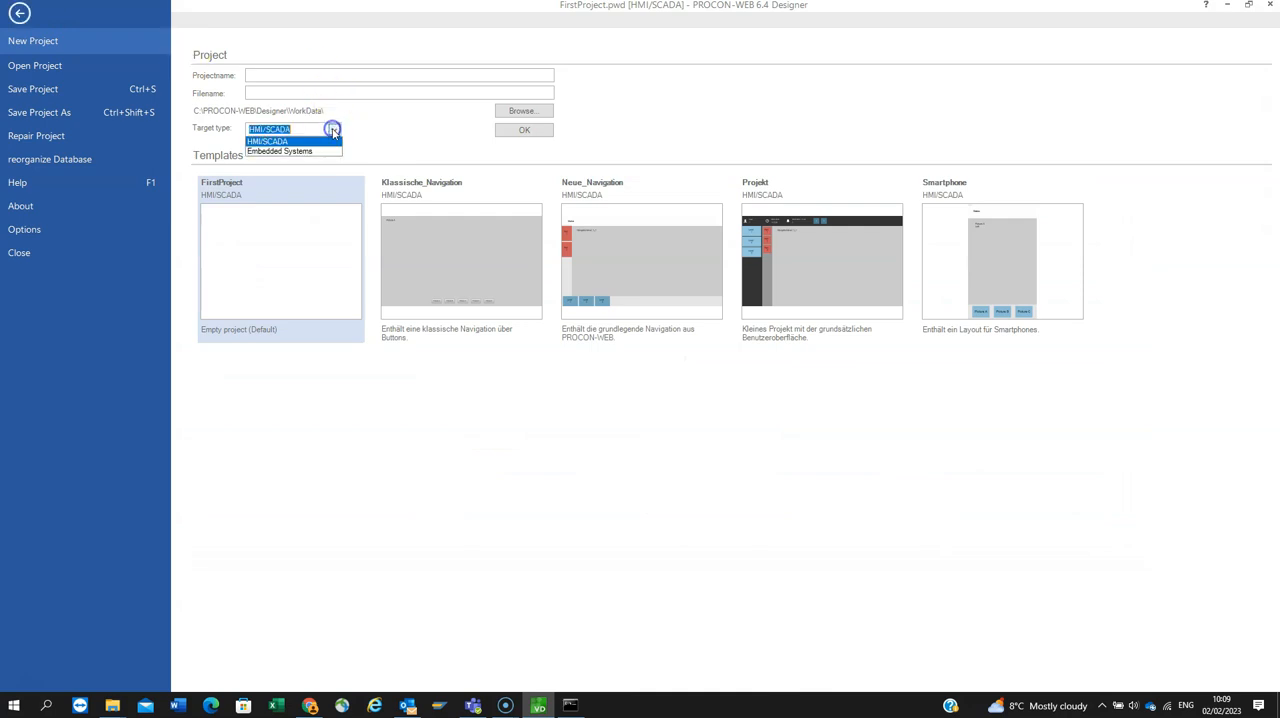
pyautogui.click(283, 151)
pyautogui.click(516, 130)
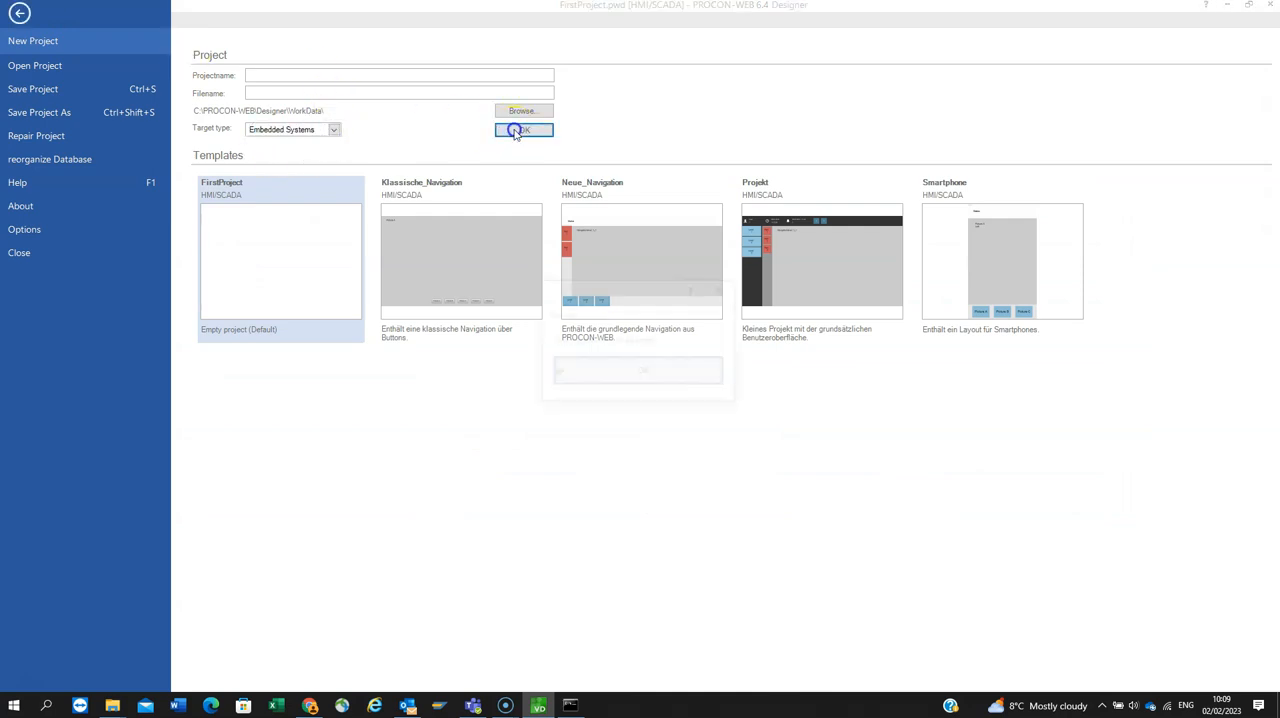
pyautogui.click(651, 371)
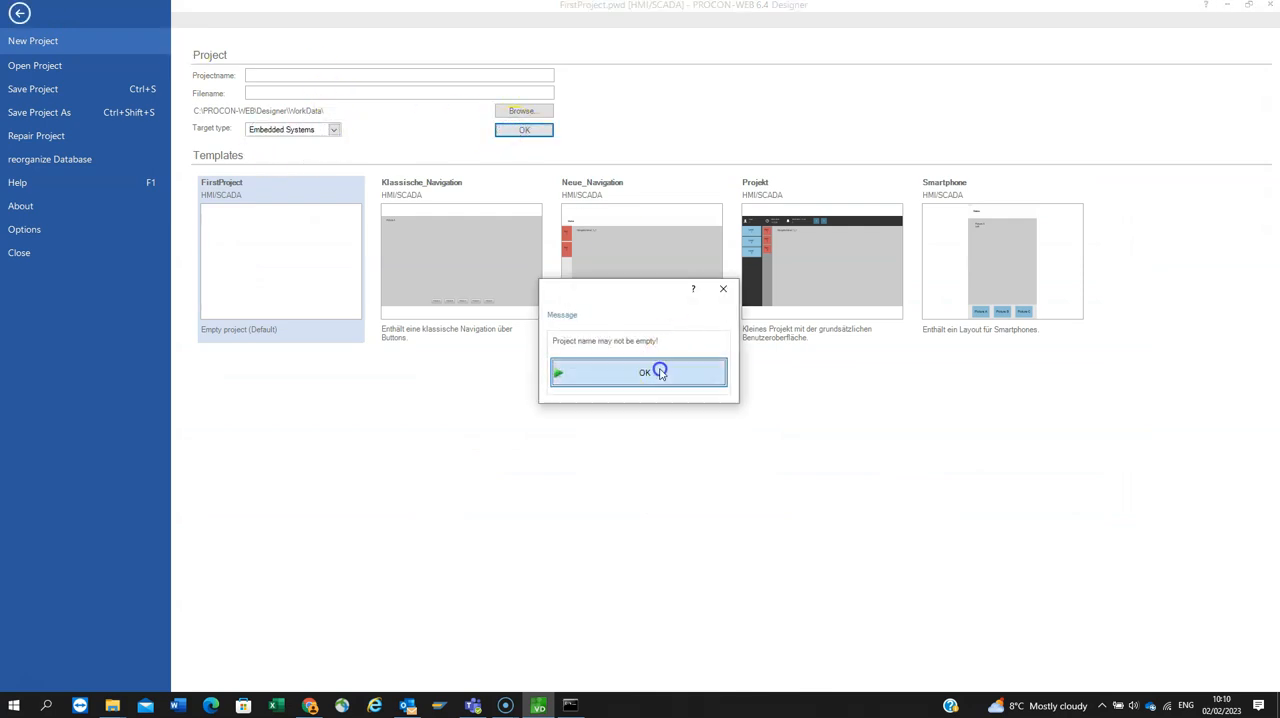
# Step: Save FirstProject as an Embedded Systems project, replacing the existing file, and open the saved project
pyautogui.click(28, 112)
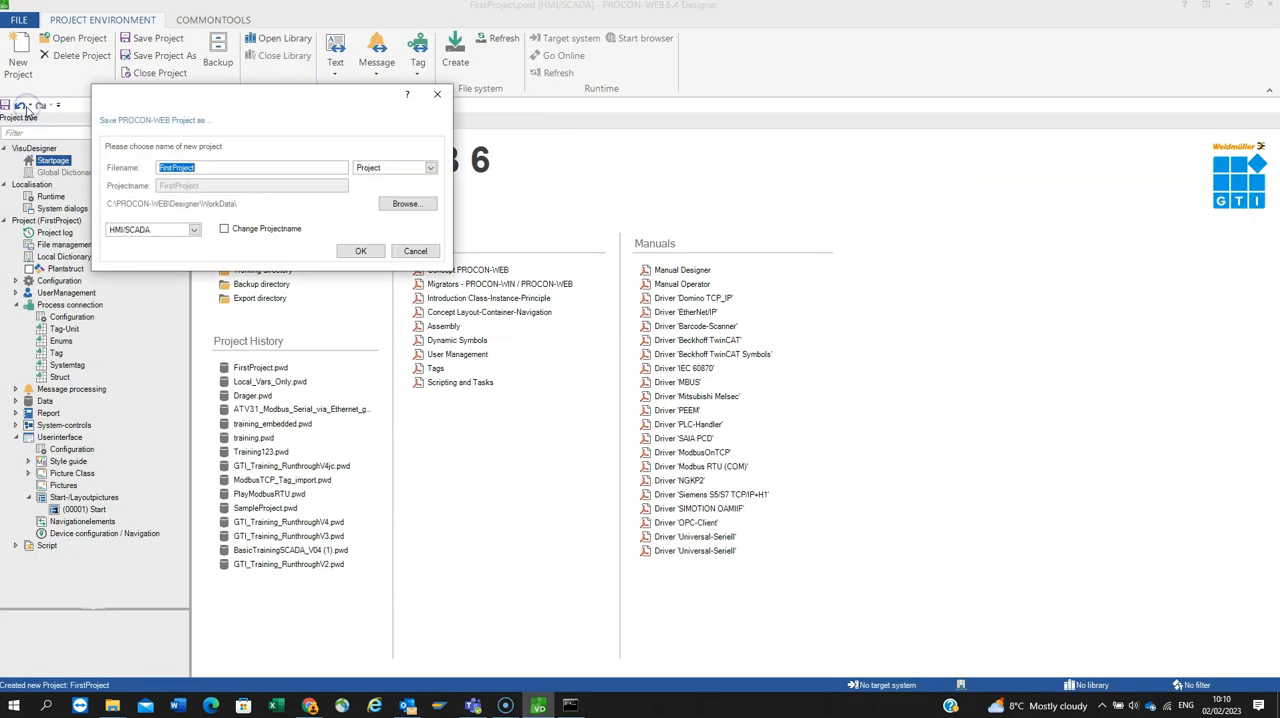
pyautogui.click(194, 229)
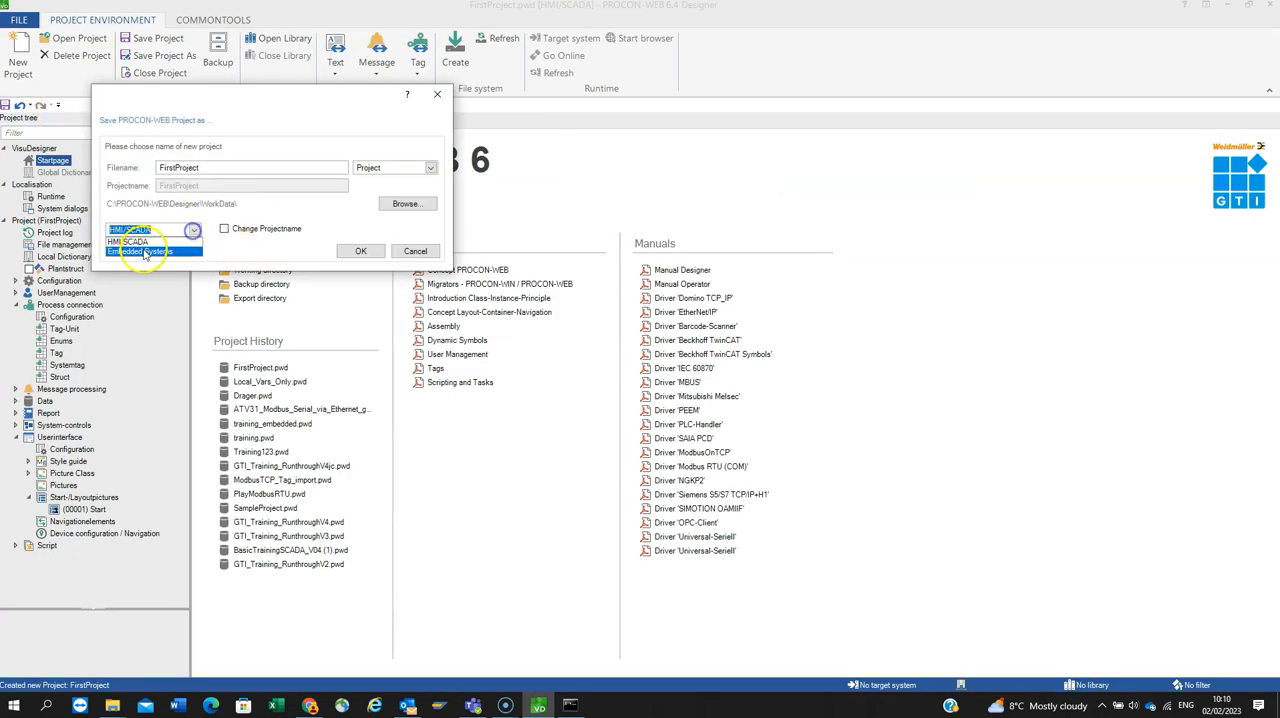
pyautogui.click(143, 251)
pyautogui.click(361, 251)
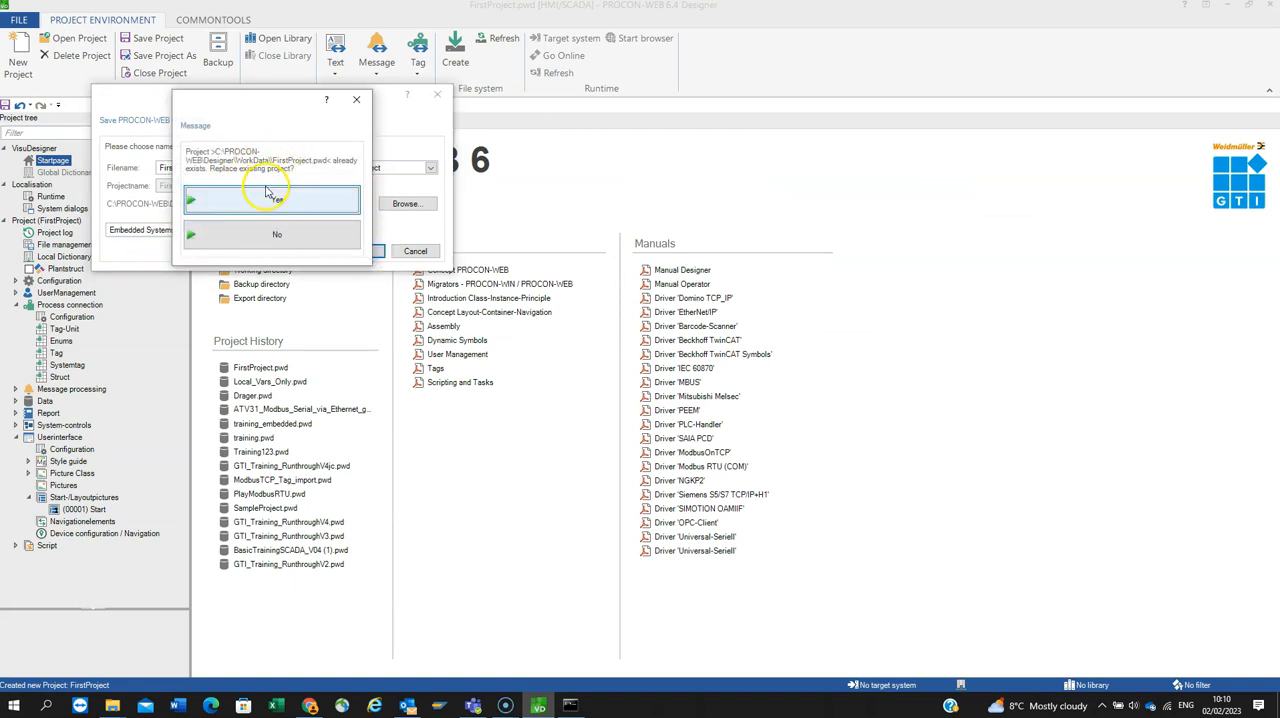
pyautogui.click(273, 200)
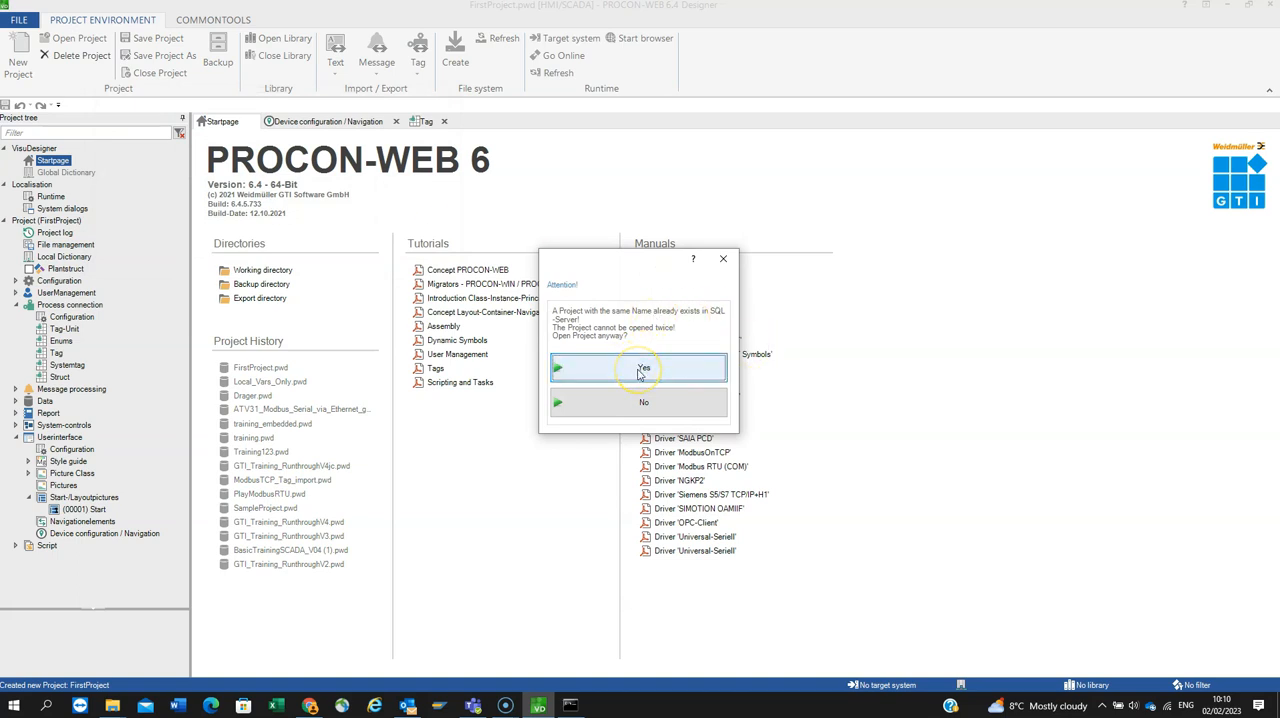
pyautogui.click(640, 369)
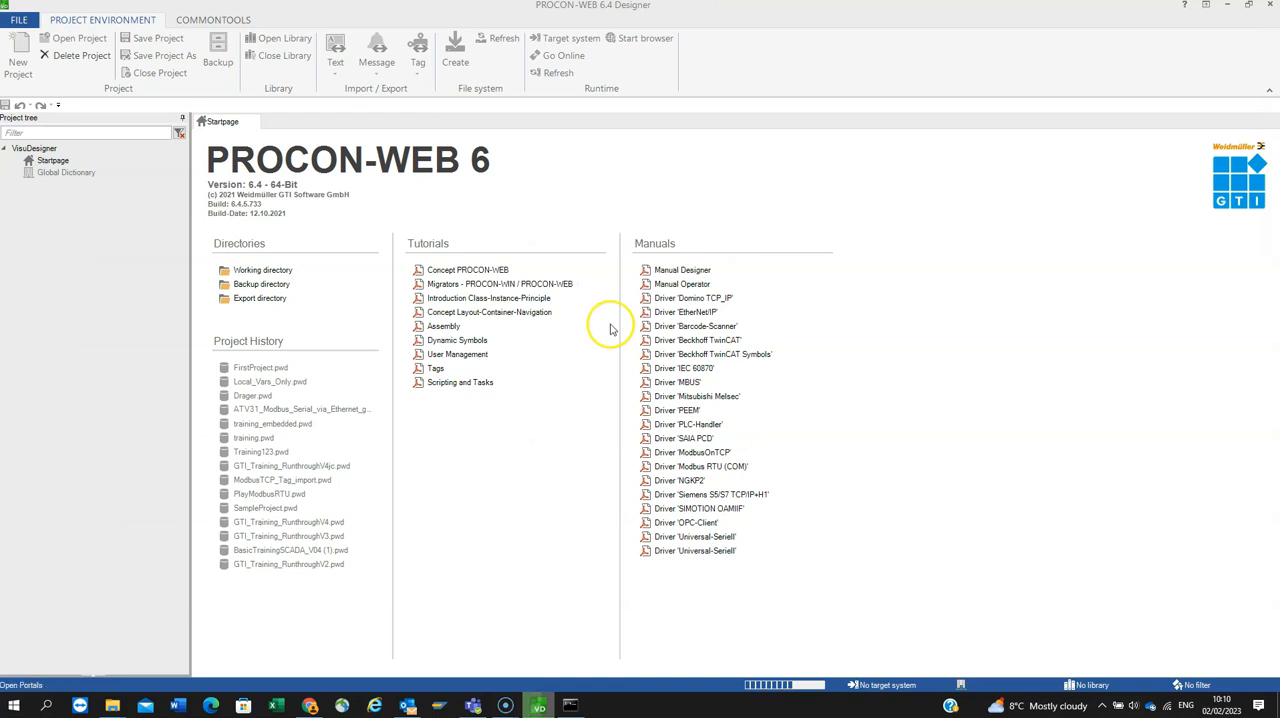
# Step: Open the Tag table under Process connection in the Embedded Systems project and check its Driver Selection
pyautogui.doubleClick(65, 305)
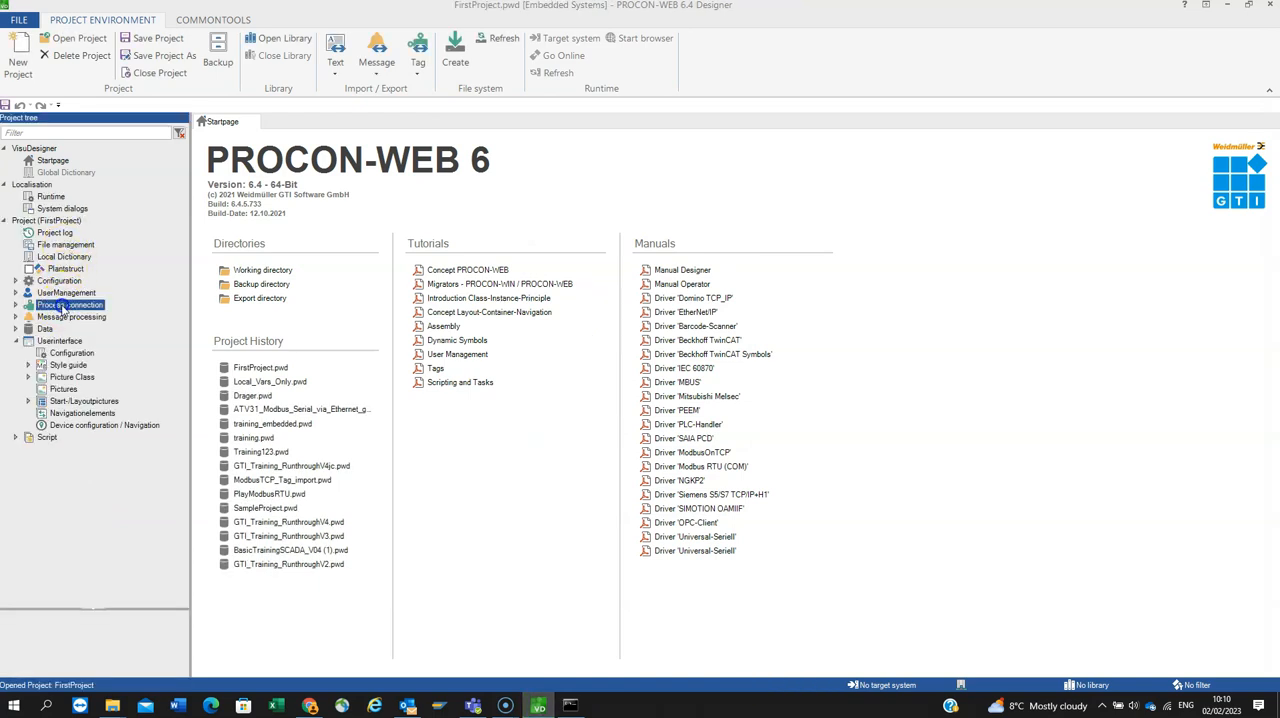
pyautogui.doubleClick(57, 341)
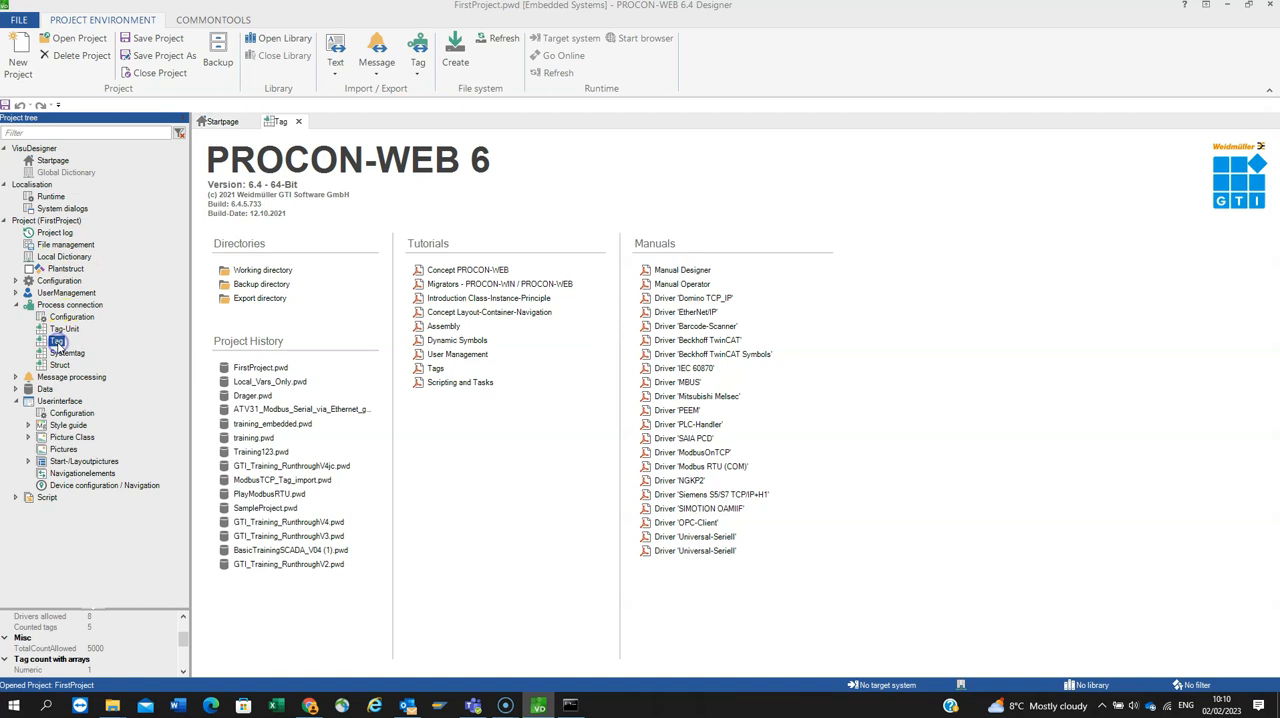
pyautogui.click(216, 40)
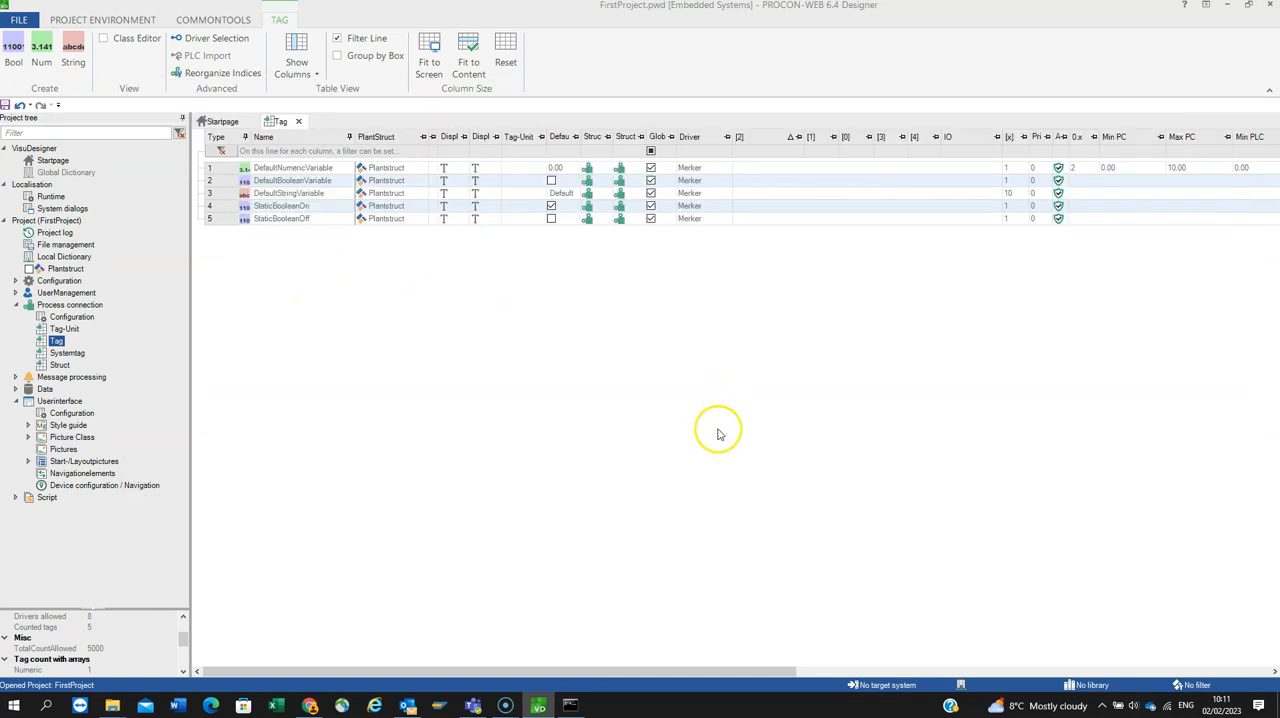
pyautogui.click(37, 693)
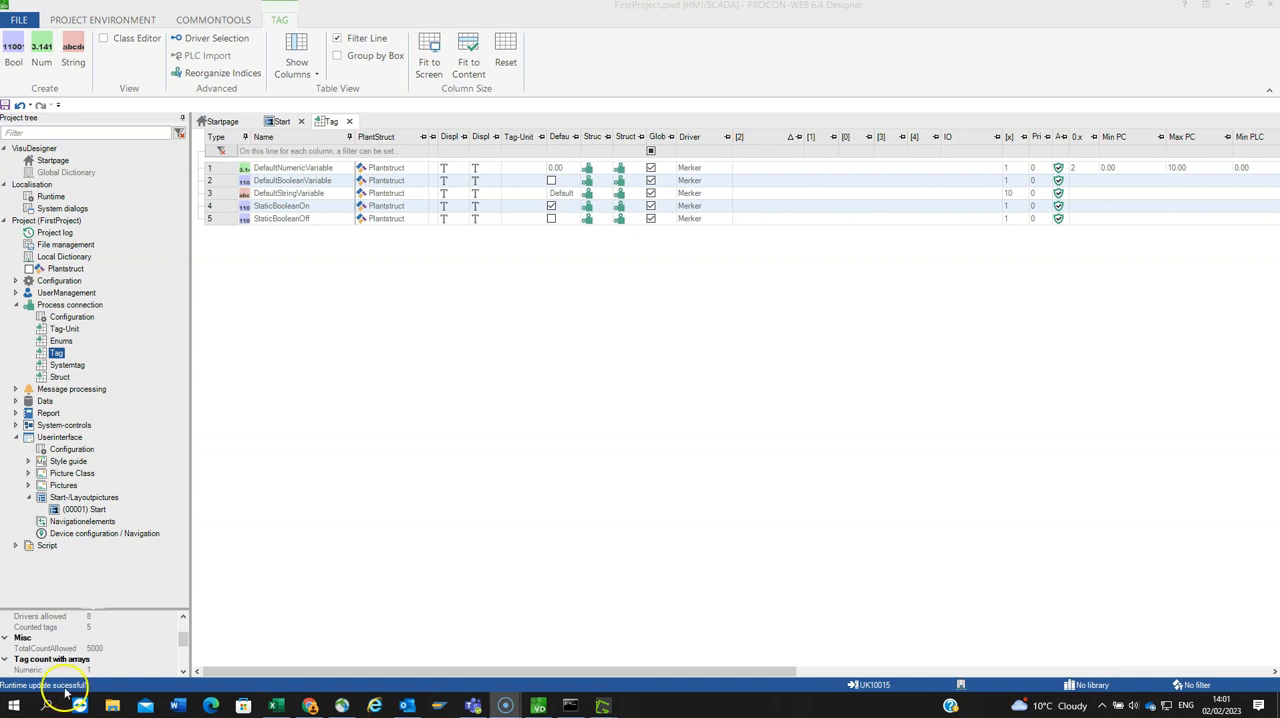
# Step: Activate English in the project's language list alongside Deutsch and switch the language selection to English
pyautogui.click(213, 20)
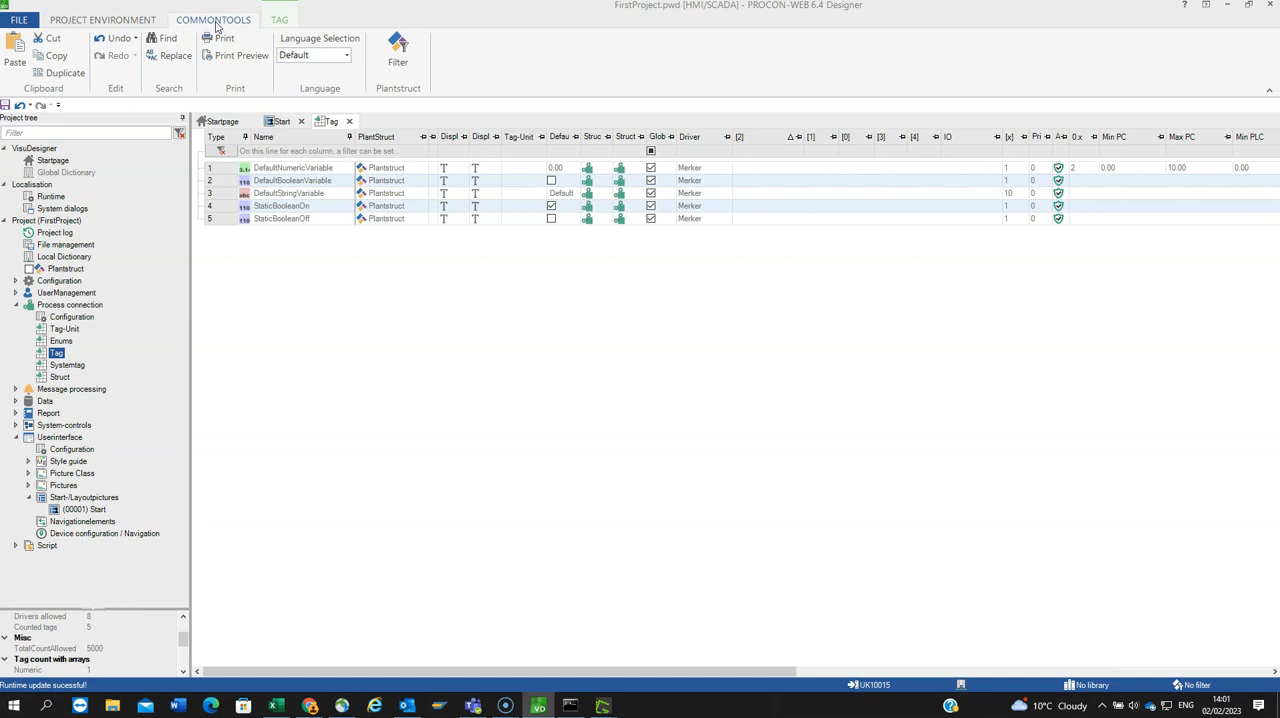
pyautogui.click(348, 58)
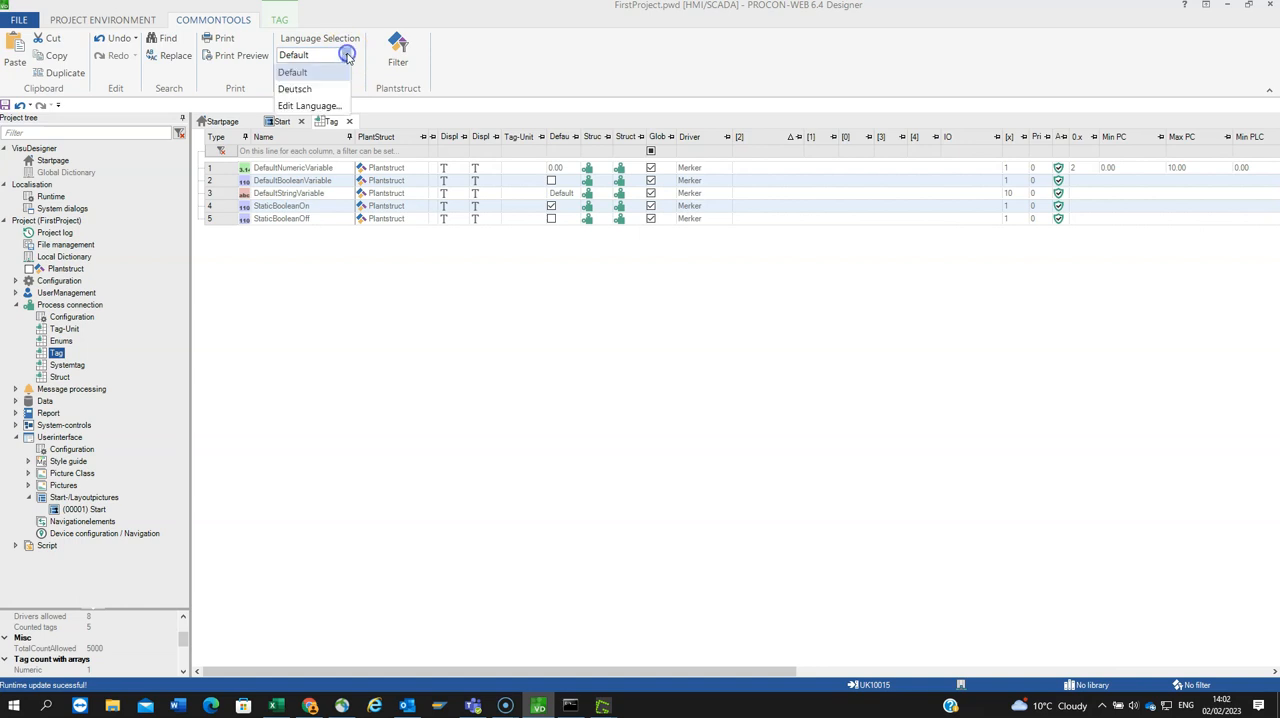
pyautogui.click(300, 78)
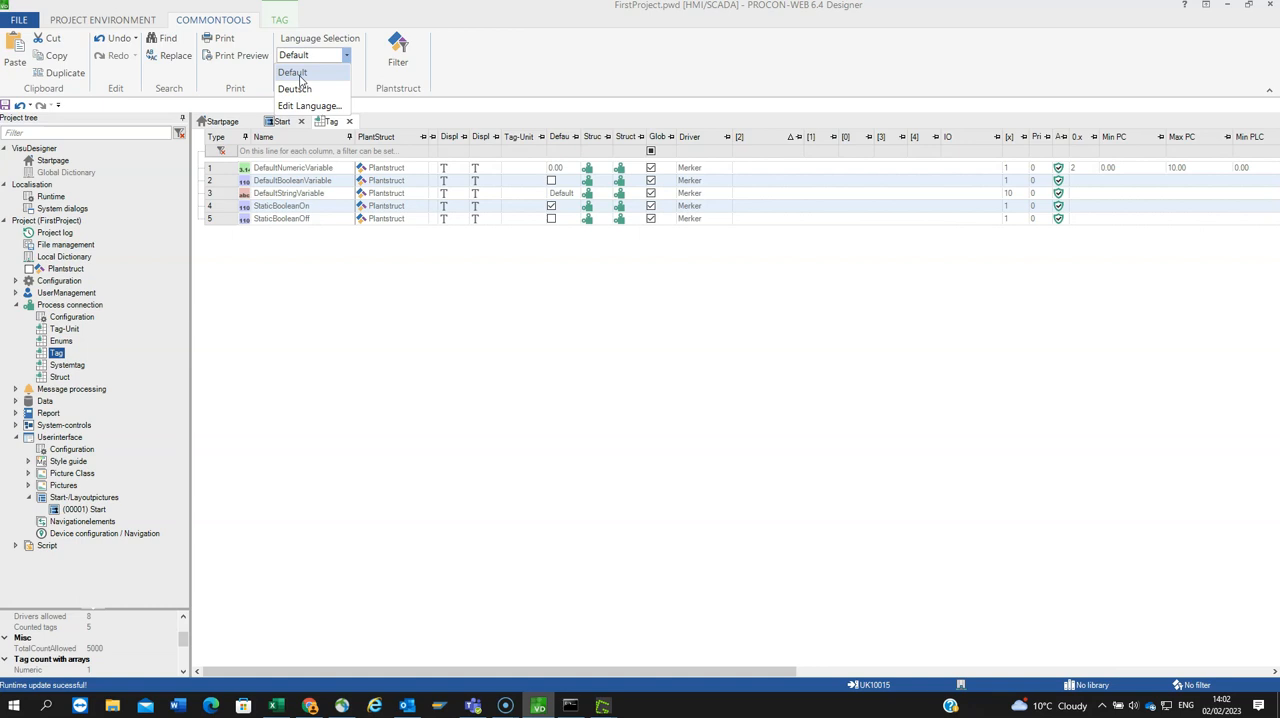
pyautogui.click(309, 107)
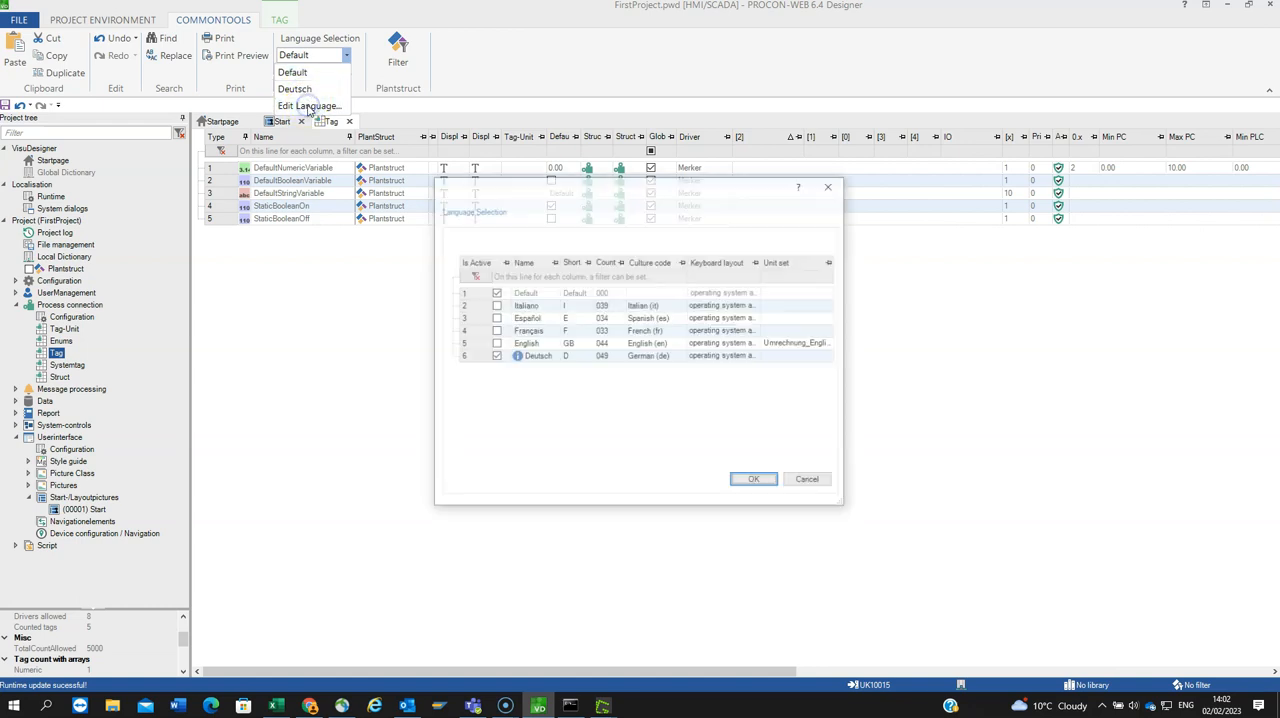
pyautogui.click(495, 356)
pyautogui.click(495, 343)
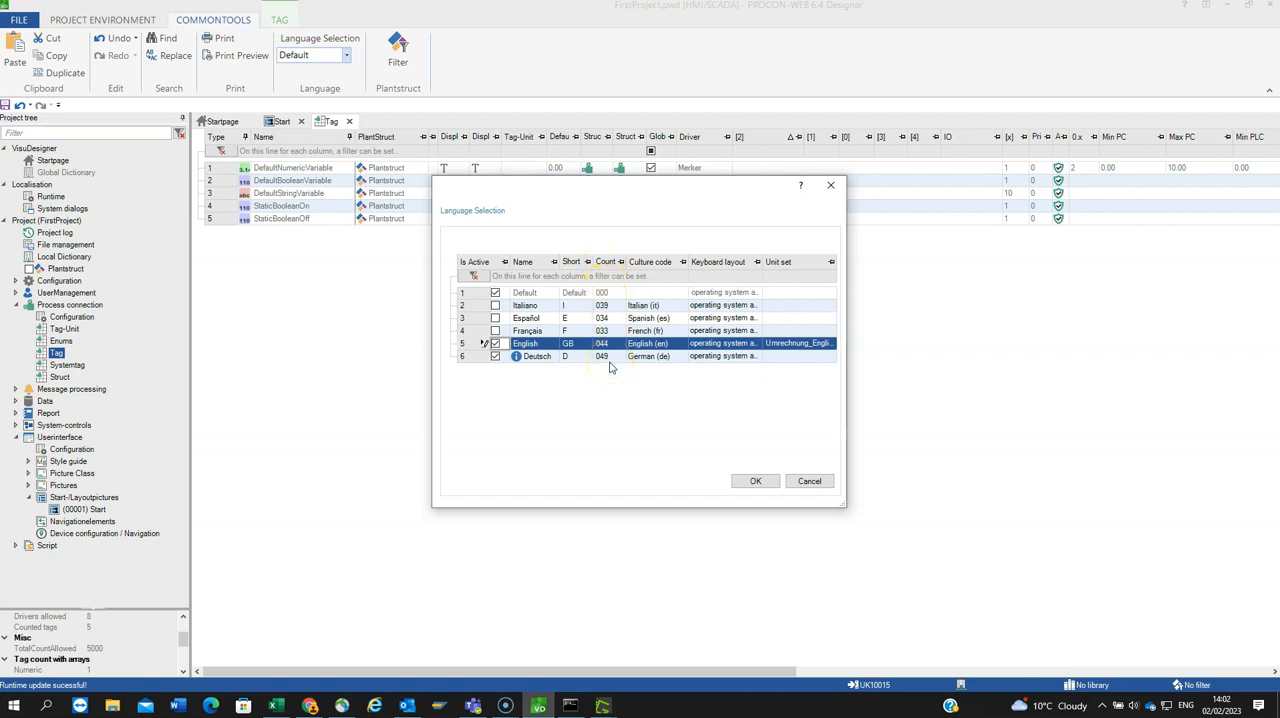
pyautogui.click(605, 345)
pyautogui.moveTo(845, 385); pyautogui.dragTo(1031, 414)
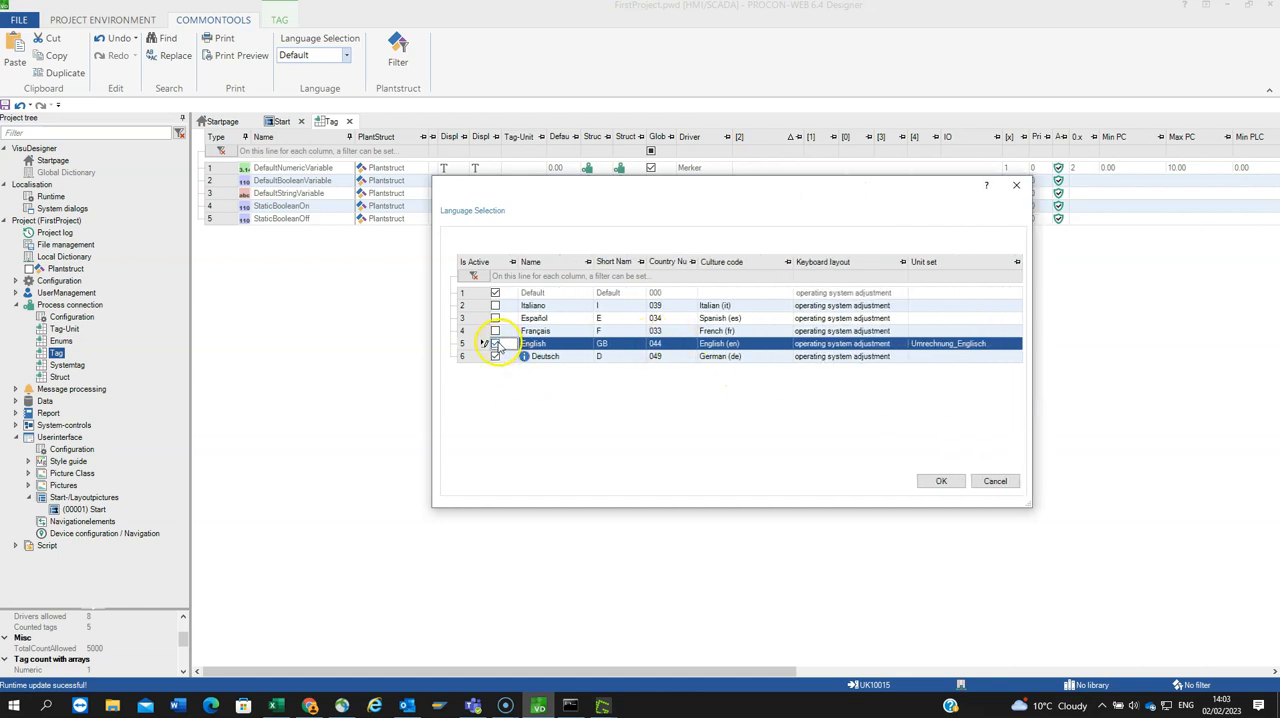
pyautogui.click(940, 481)
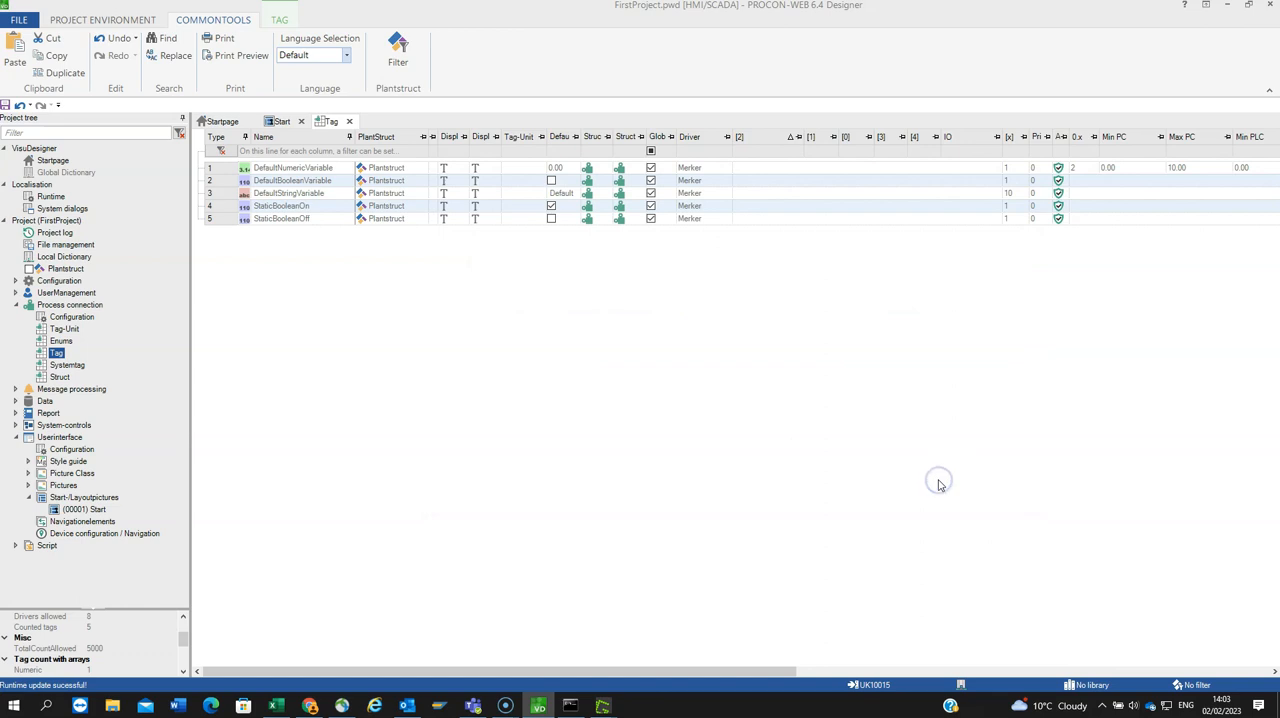
pyautogui.click(346, 55)
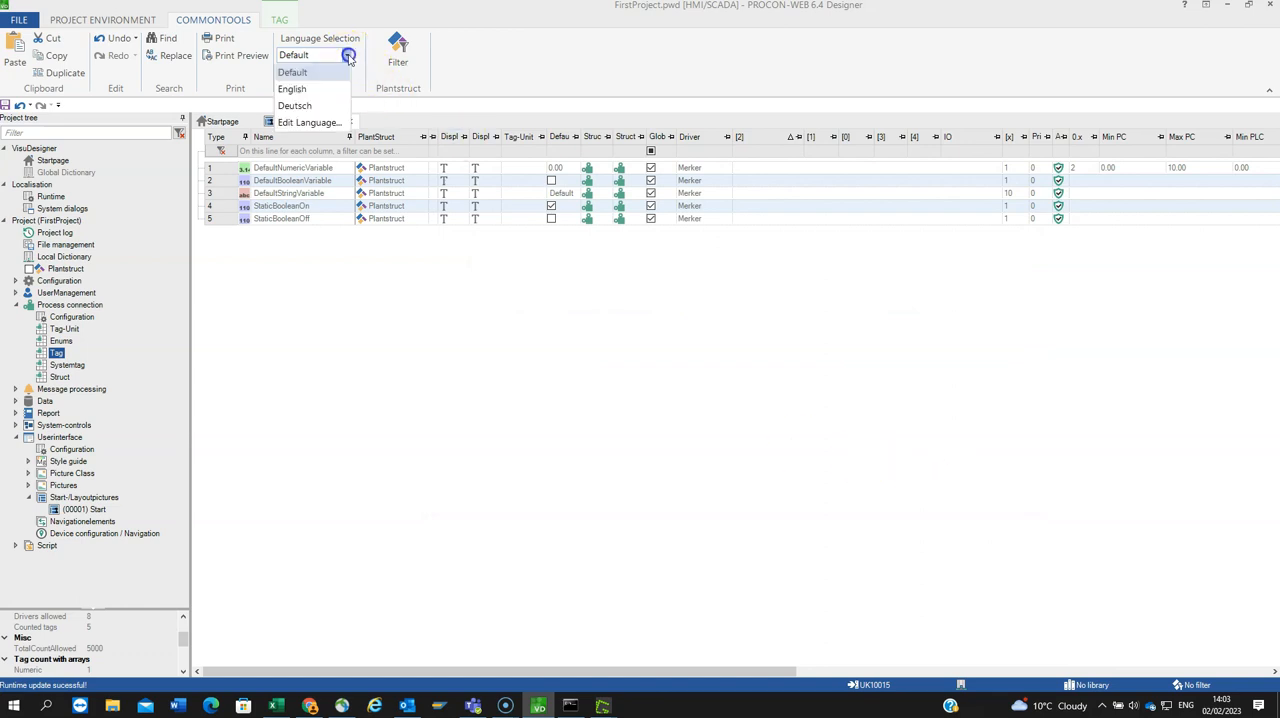
pyautogui.click(308, 89)
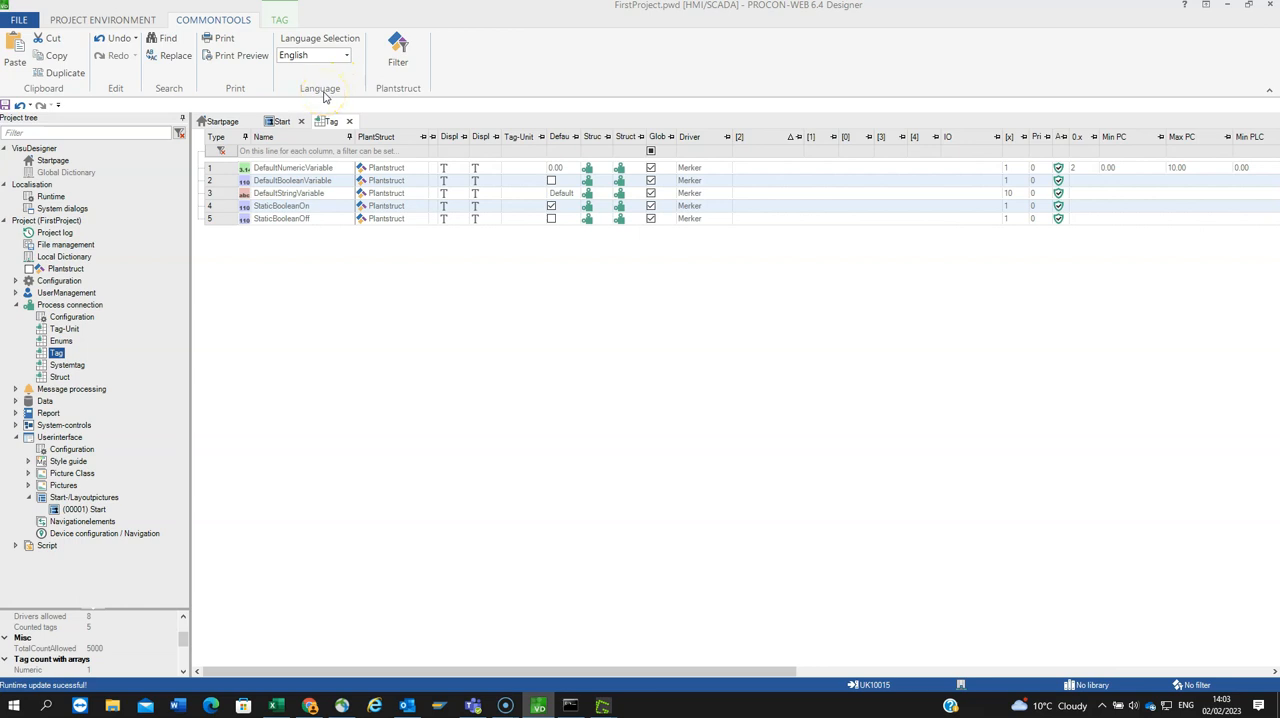
# Step: Open the project's Local Dictionary and examine its text items and their translations in the language columns
pyautogui.doubleClick(64, 257)
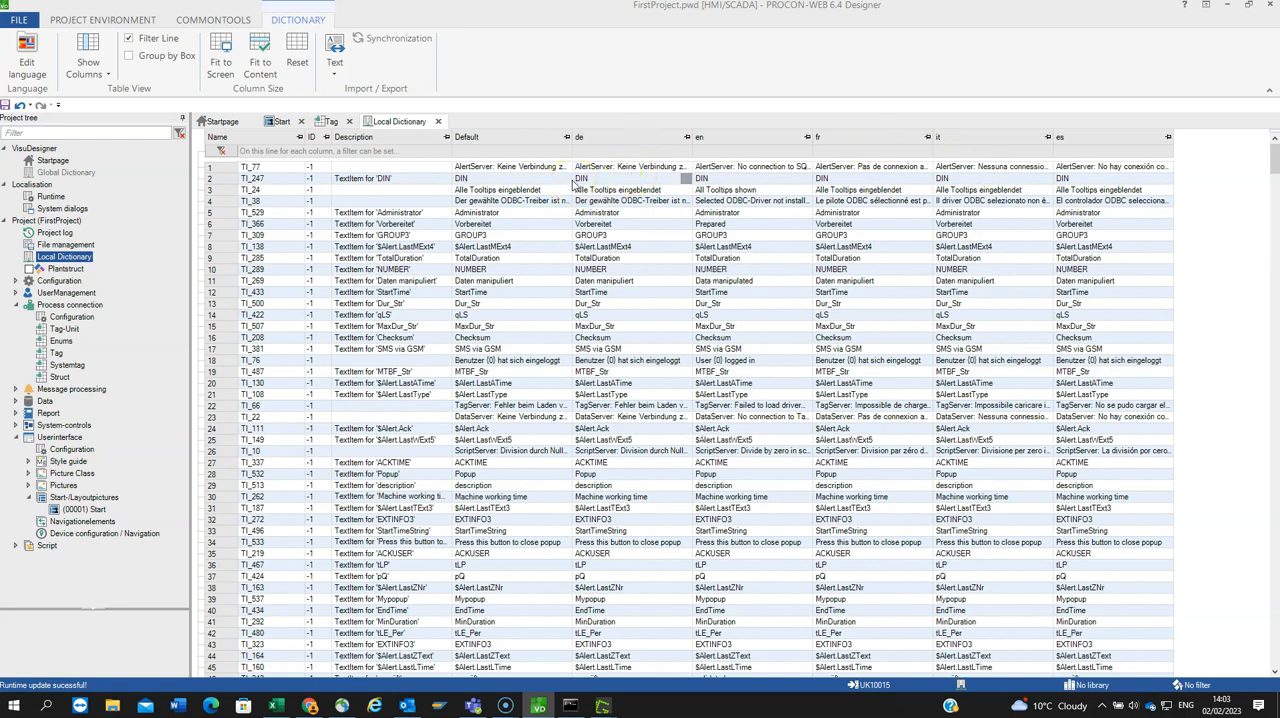
pyautogui.scroll(-3, 573, 183)
pyautogui.scroll(3, 573, 183)
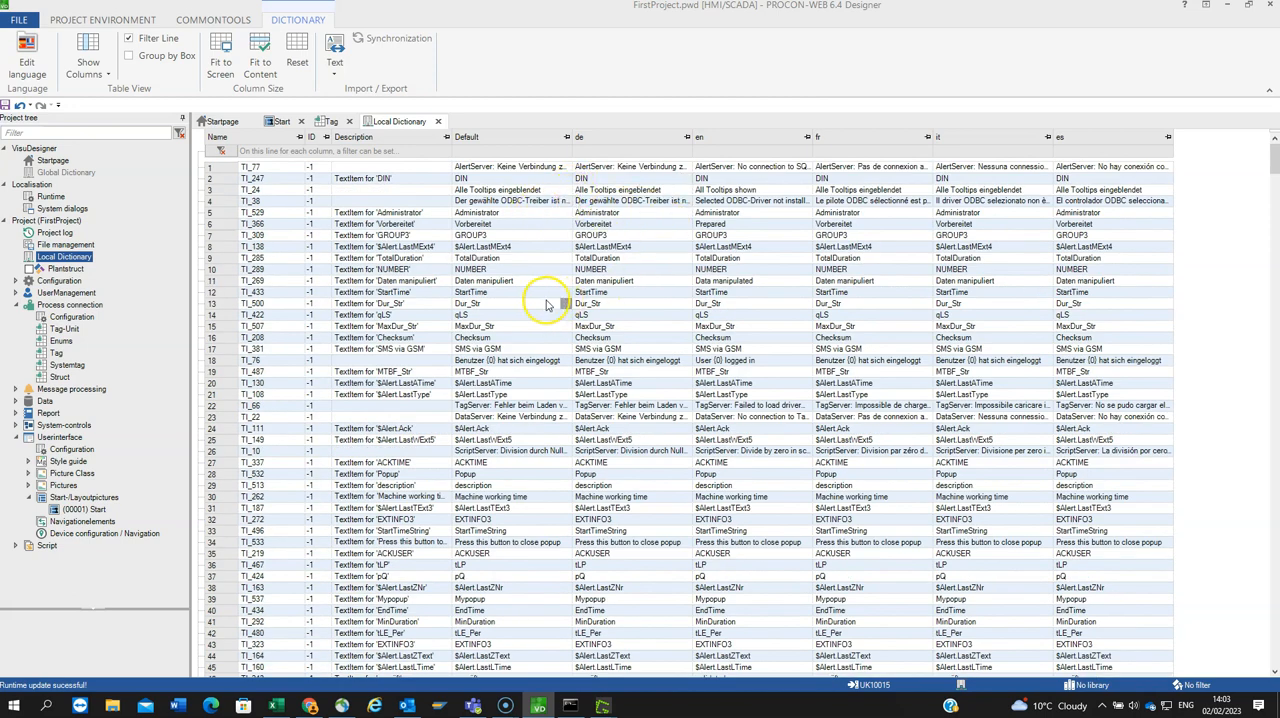
pyautogui.scroll(-3, 545, 300)
pyautogui.scroll(-3, 545, 303)
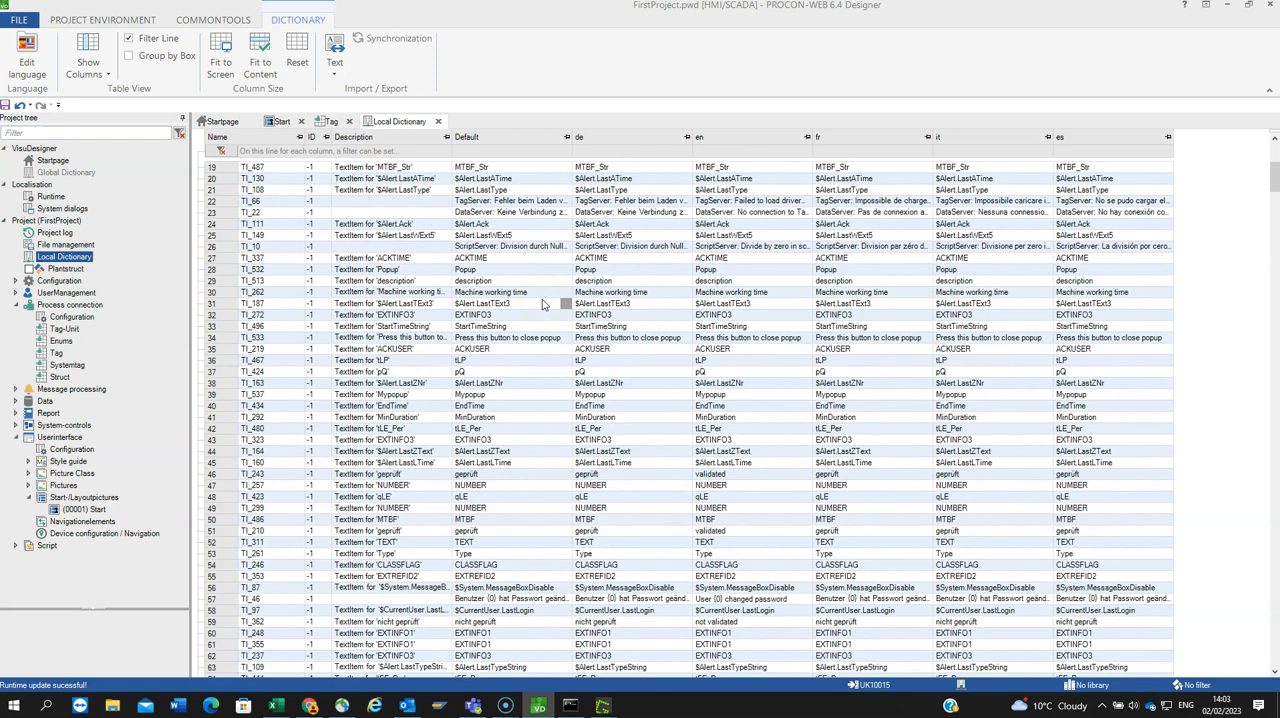
pyautogui.scroll(-14, 545, 300)
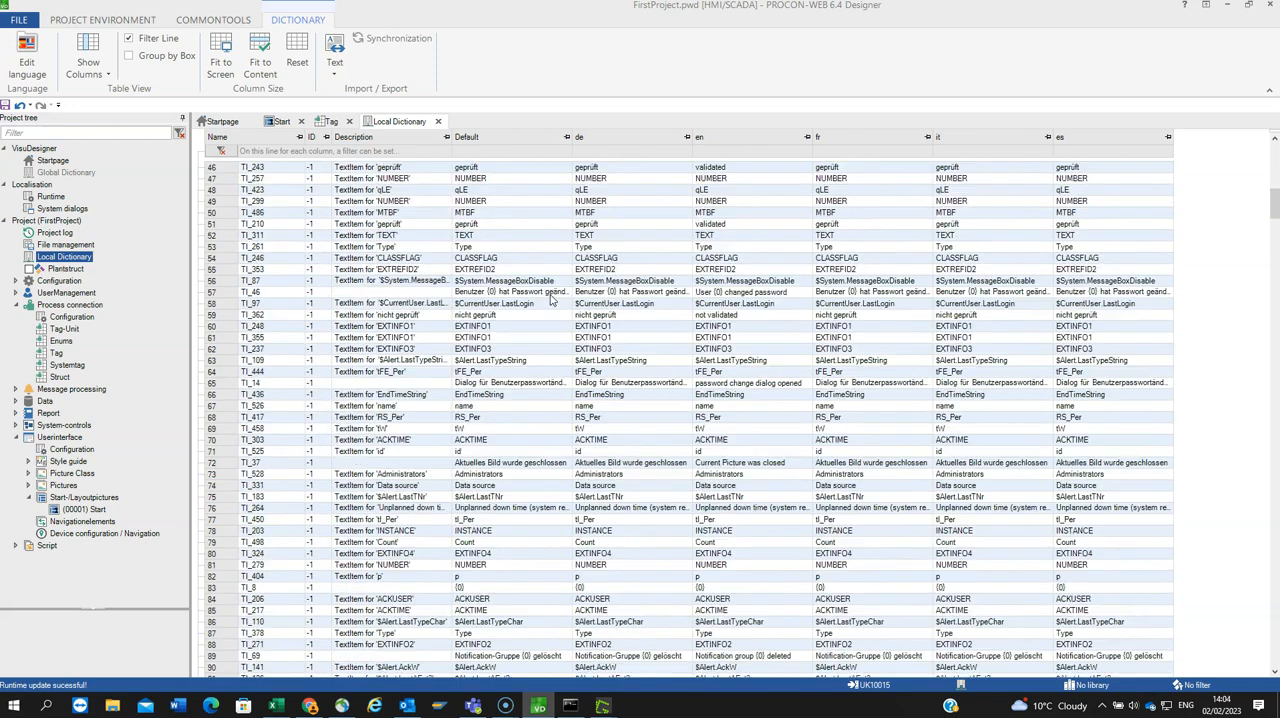
pyautogui.scroll(-5, 550, 300)
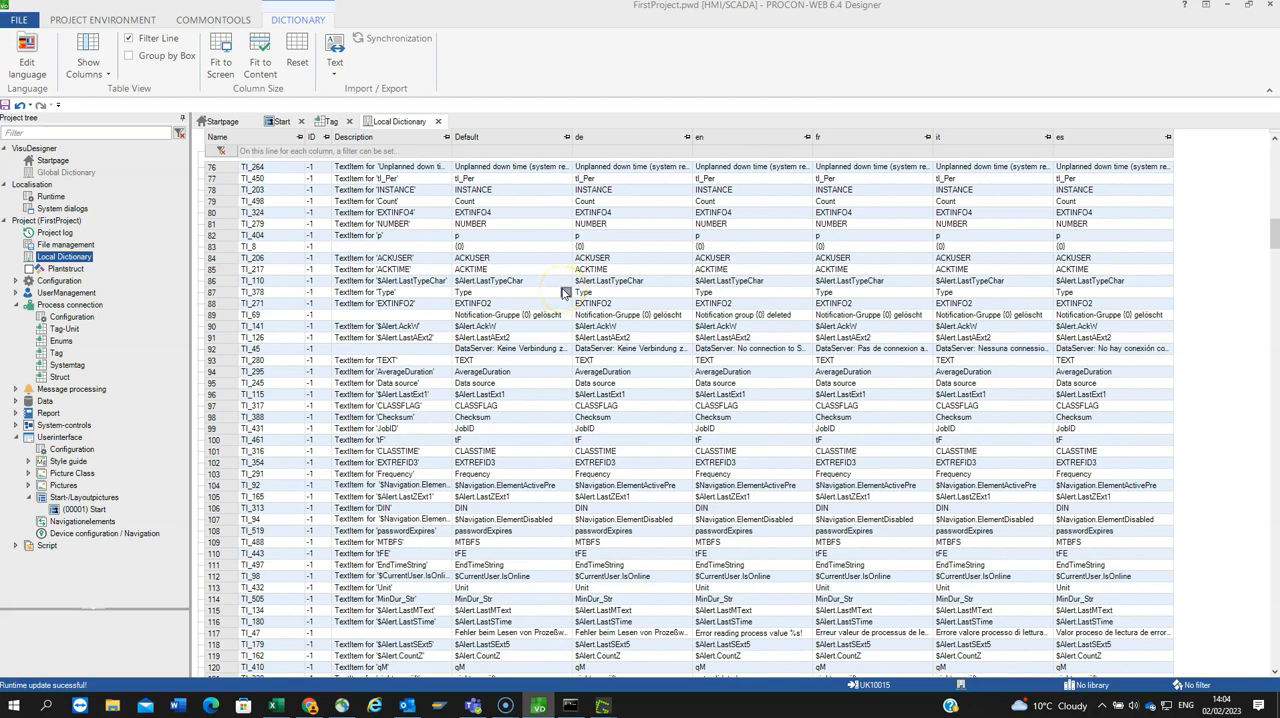
pyautogui.scroll(-12, 565, 292)
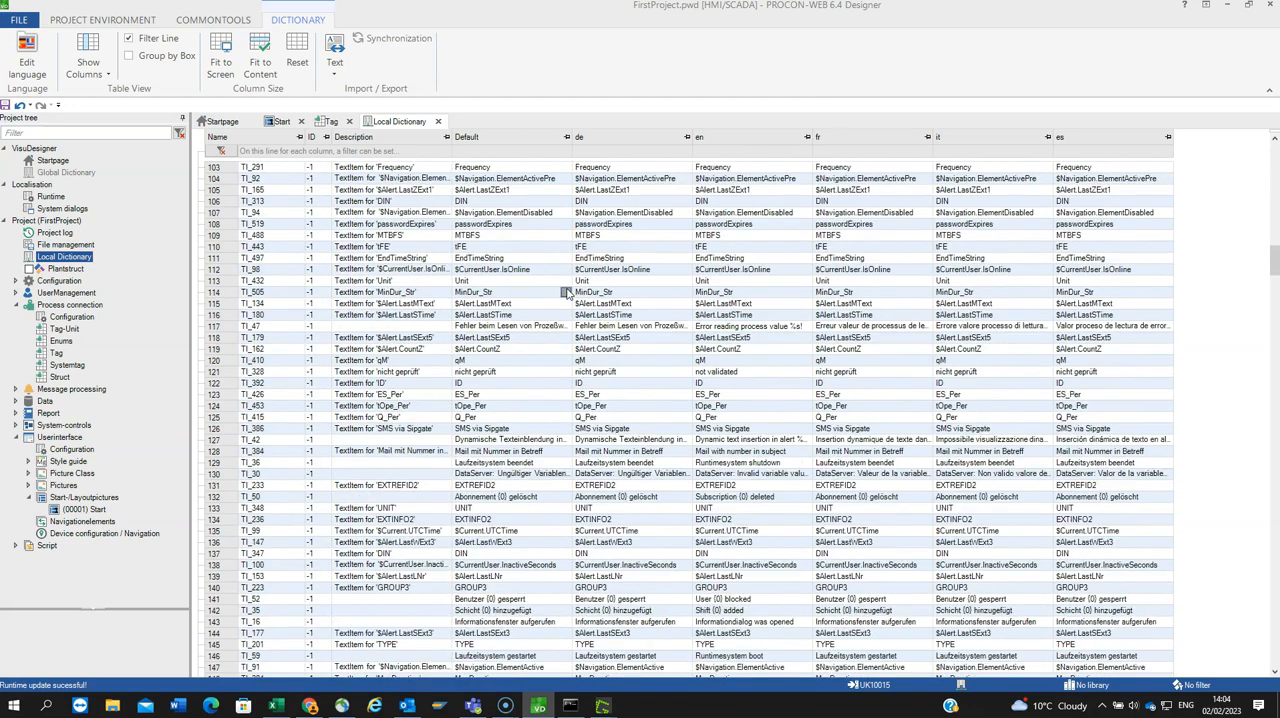
pyautogui.click(566, 314)
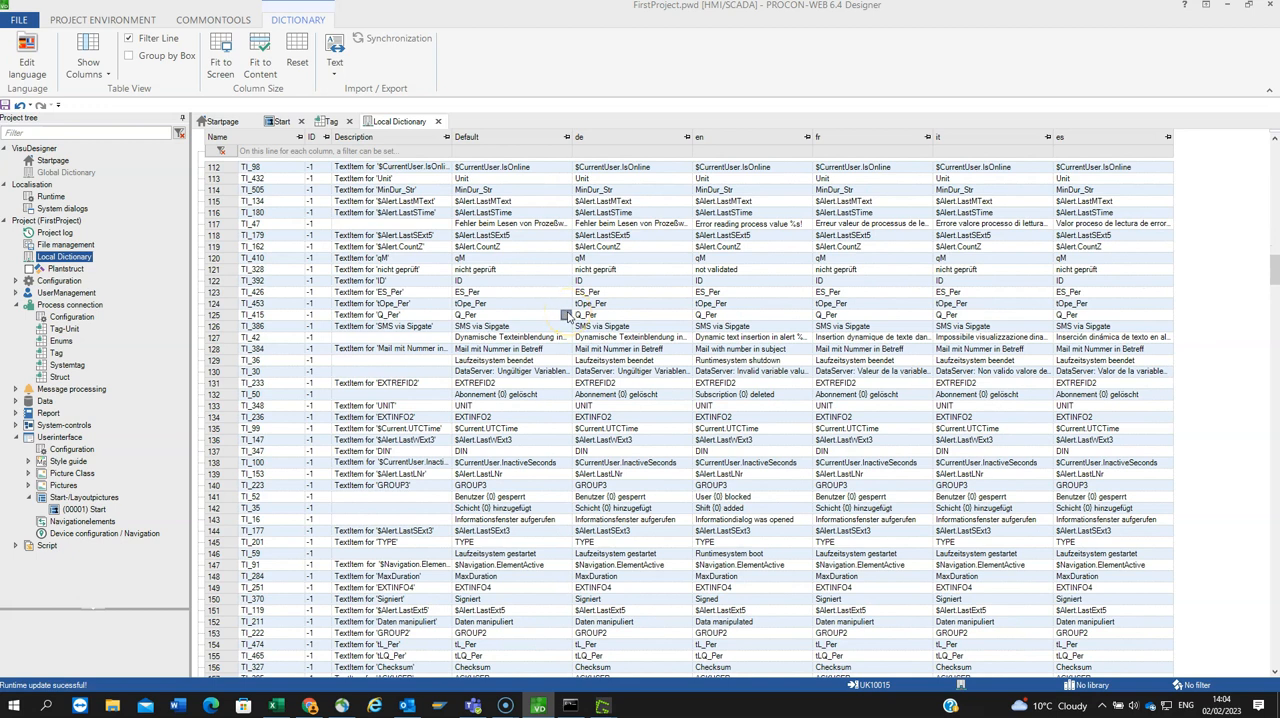
pyautogui.click(535, 333)
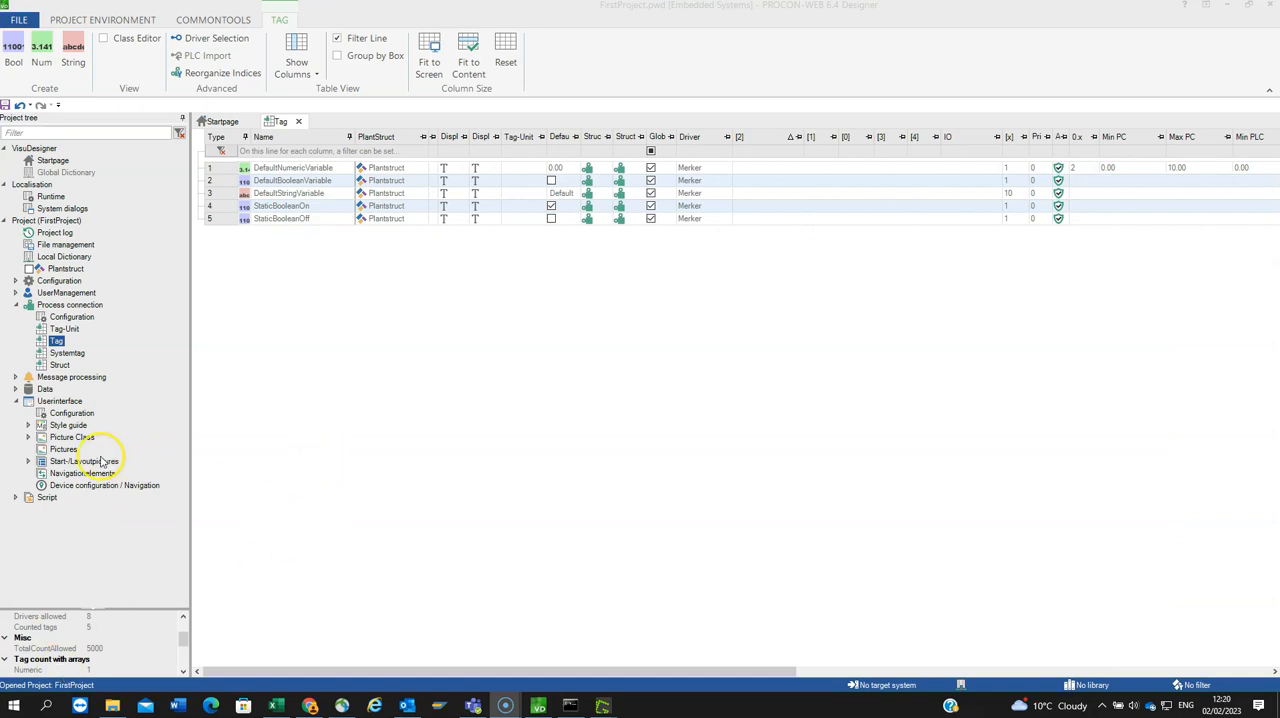
# Step: Find the picture class behind the Start layout picture using Mark Picture Class
pyautogui.click(28, 462)
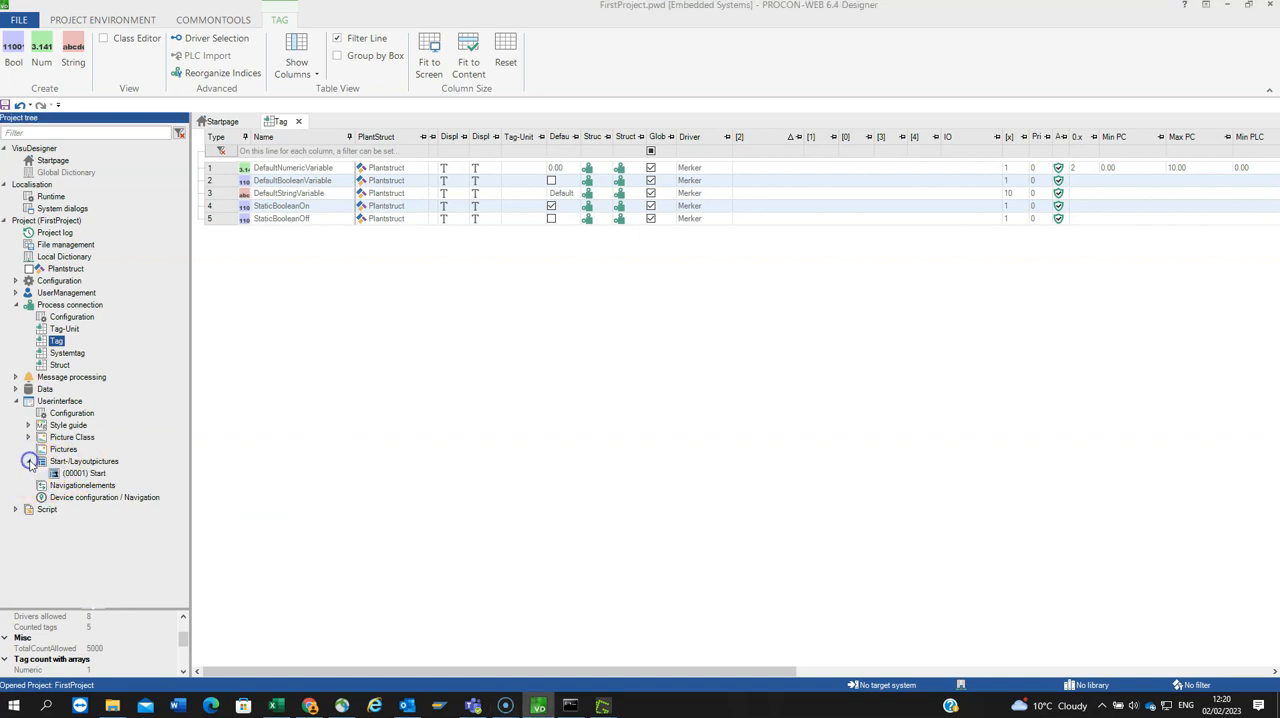
pyautogui.click(97, 476)
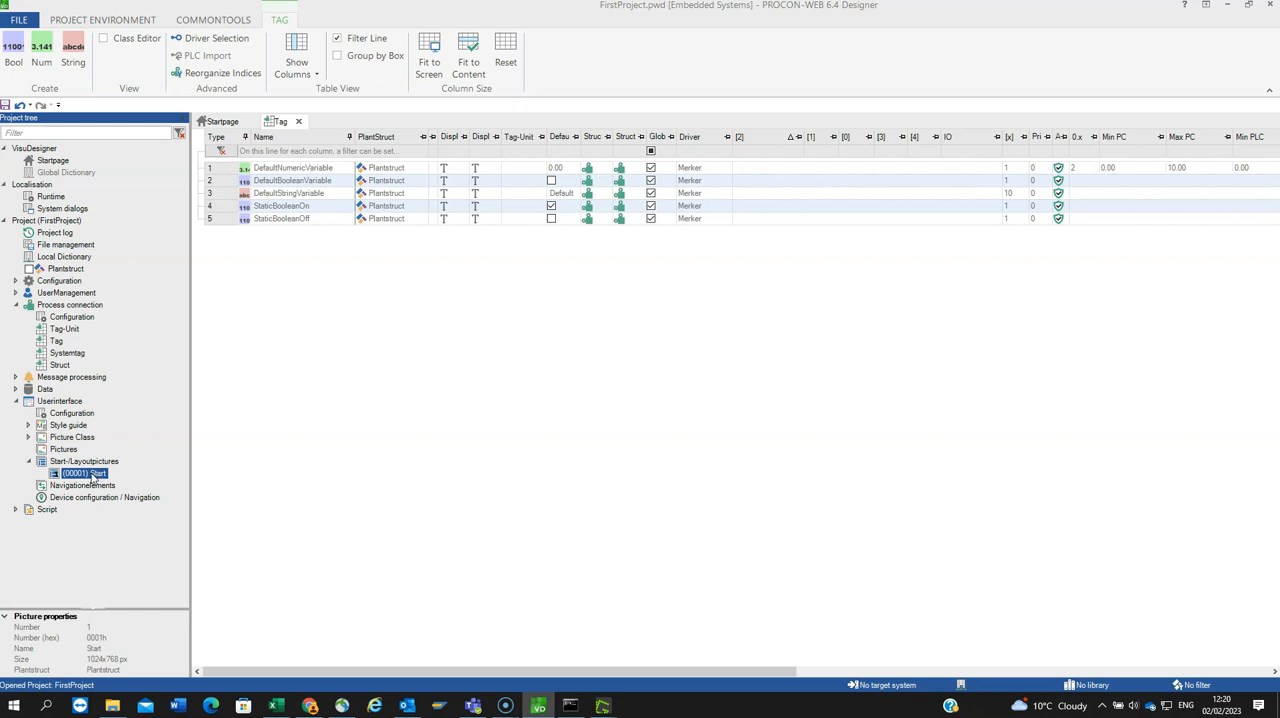
pyautogui.rightClick(95, 474)
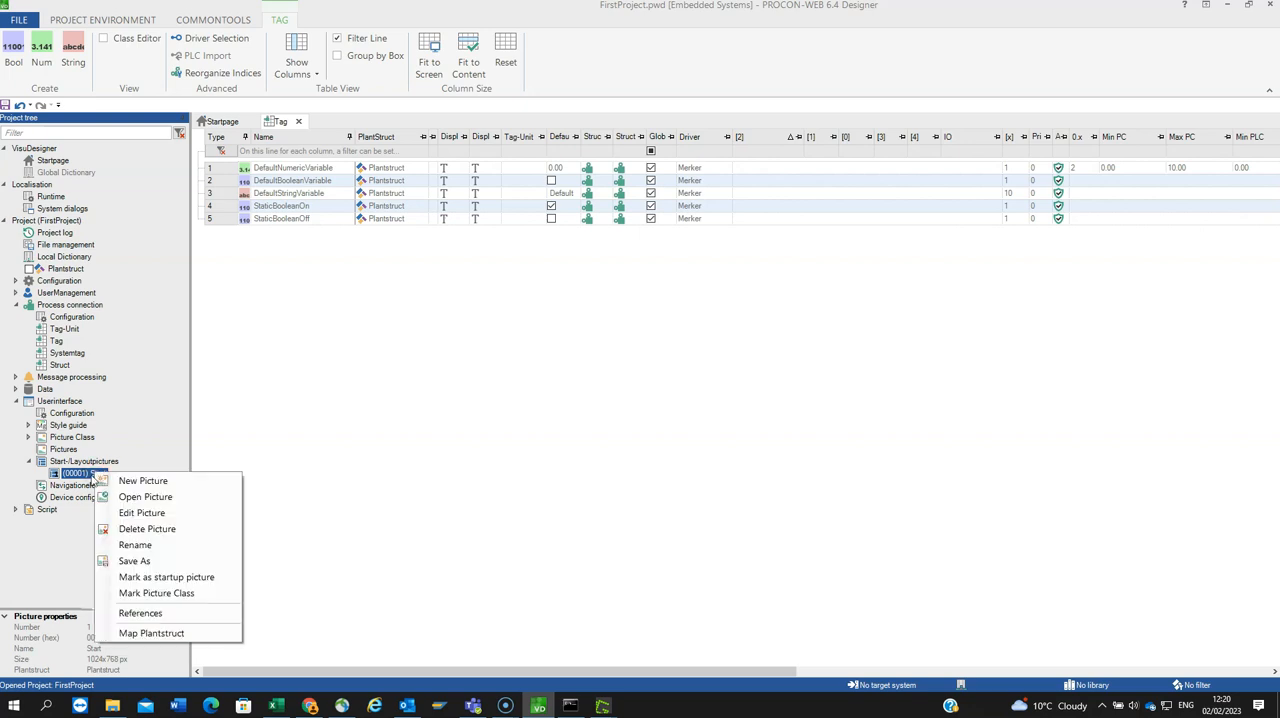
pyautogui.click(136, 594)
pyautogui.click(64, 442)
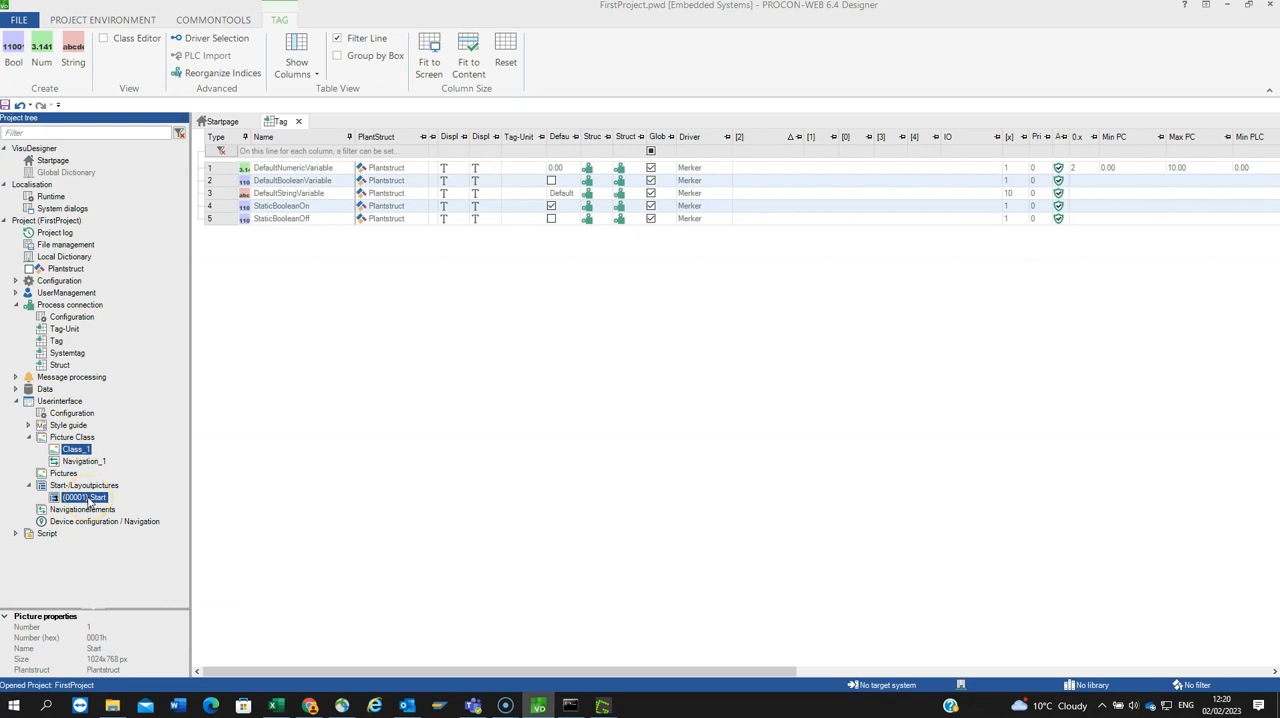
# Step: Open the picture class Class_1 and examine its picture type, picture attributes and dimension properties
pyautogui.click(79, 450)
pyautogui.doubleClick(79, 450)
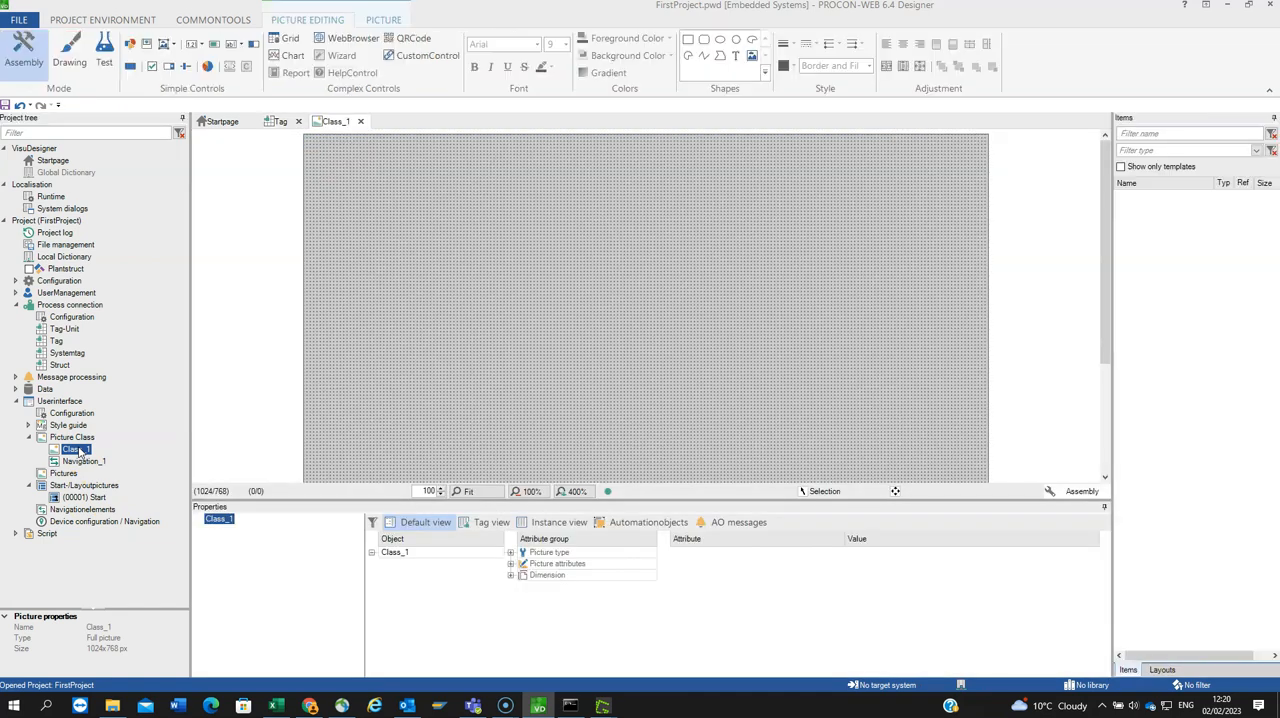
pyautogui.click(510, 552)
pyautogui.click(510, 577)
pyautogui.click(510, 463)
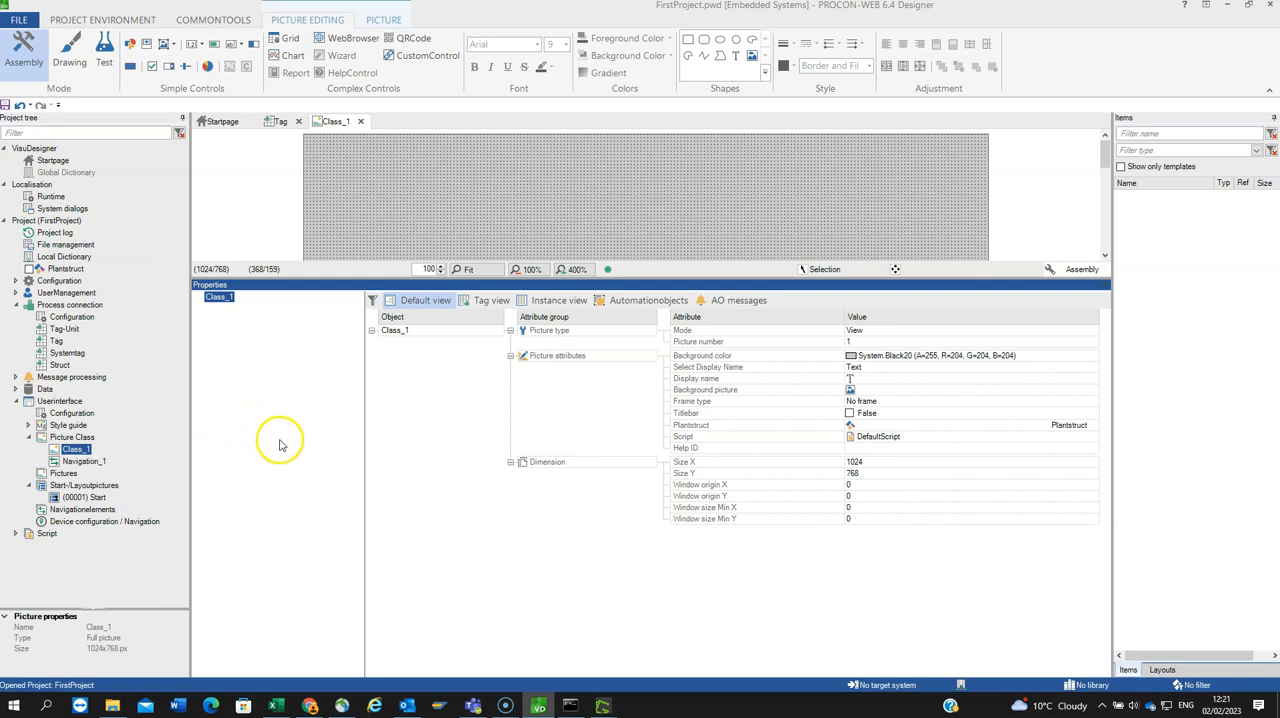
# Step: Create a new picture instance under Pictures from Class_1, keeping the default name and properties
pyautogui.click(63, 473)
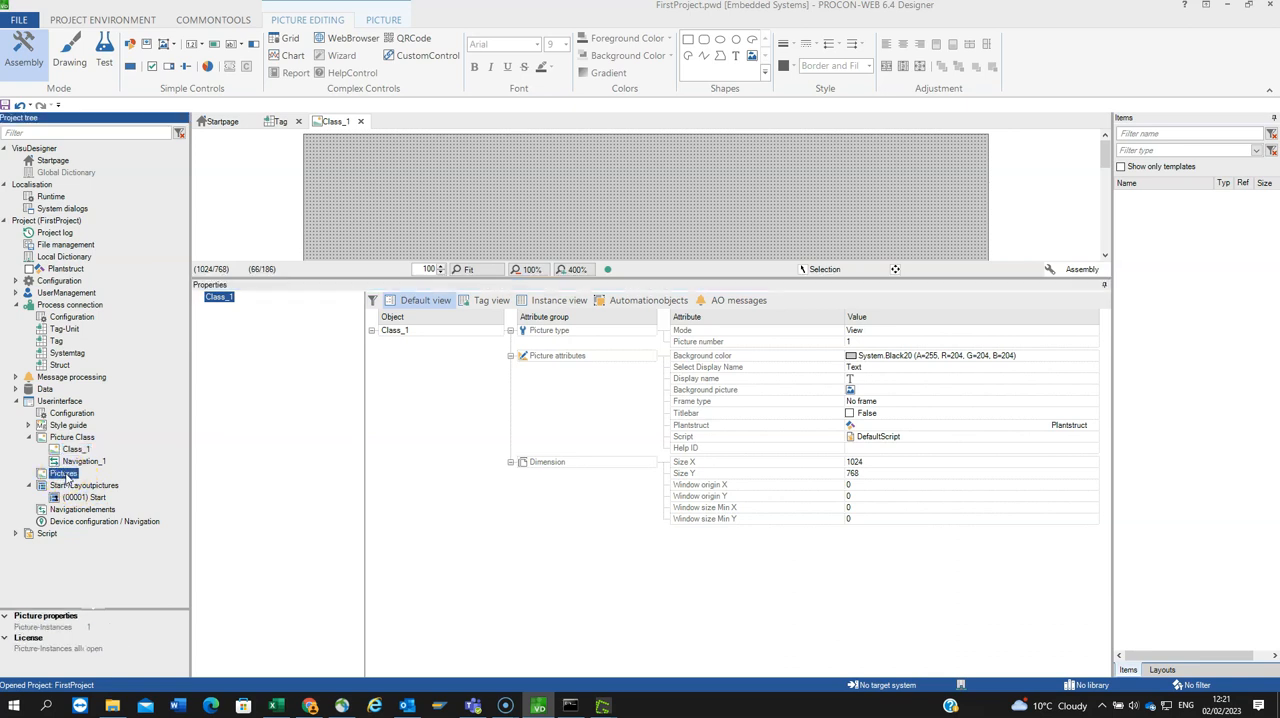
pyautogui.rightClick(66, 475)
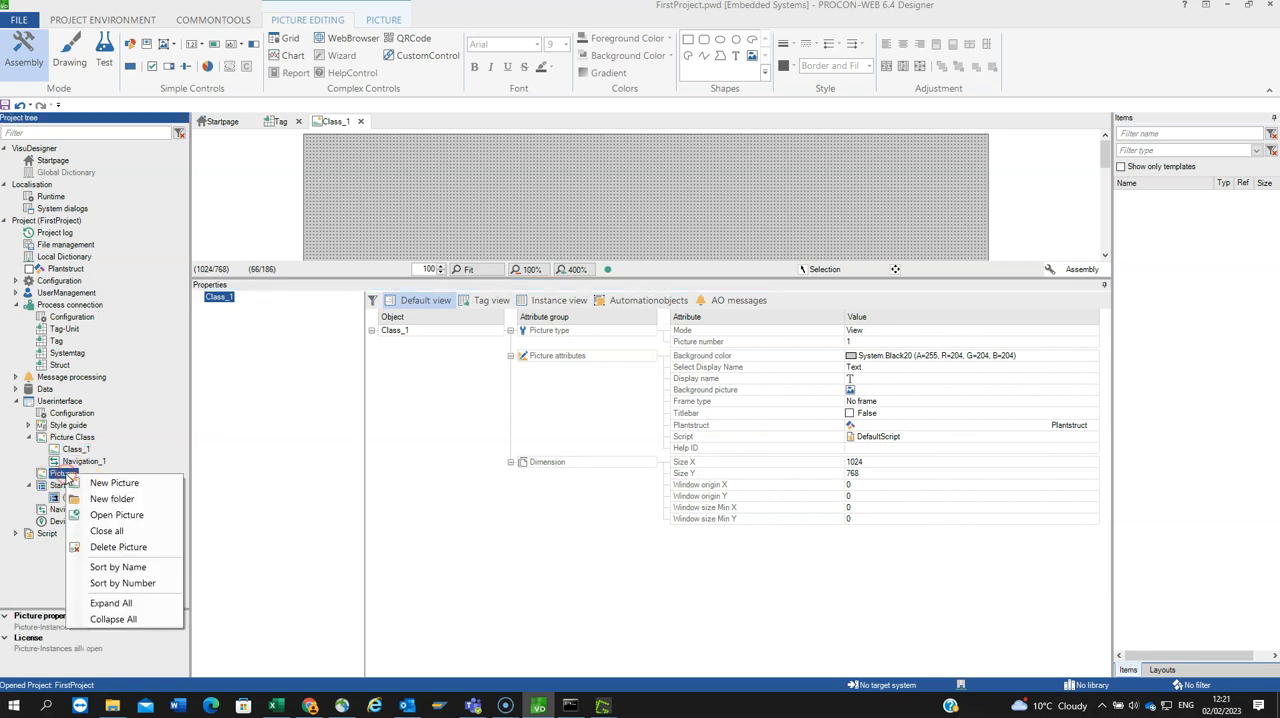
pyautogui.click(101, 485)
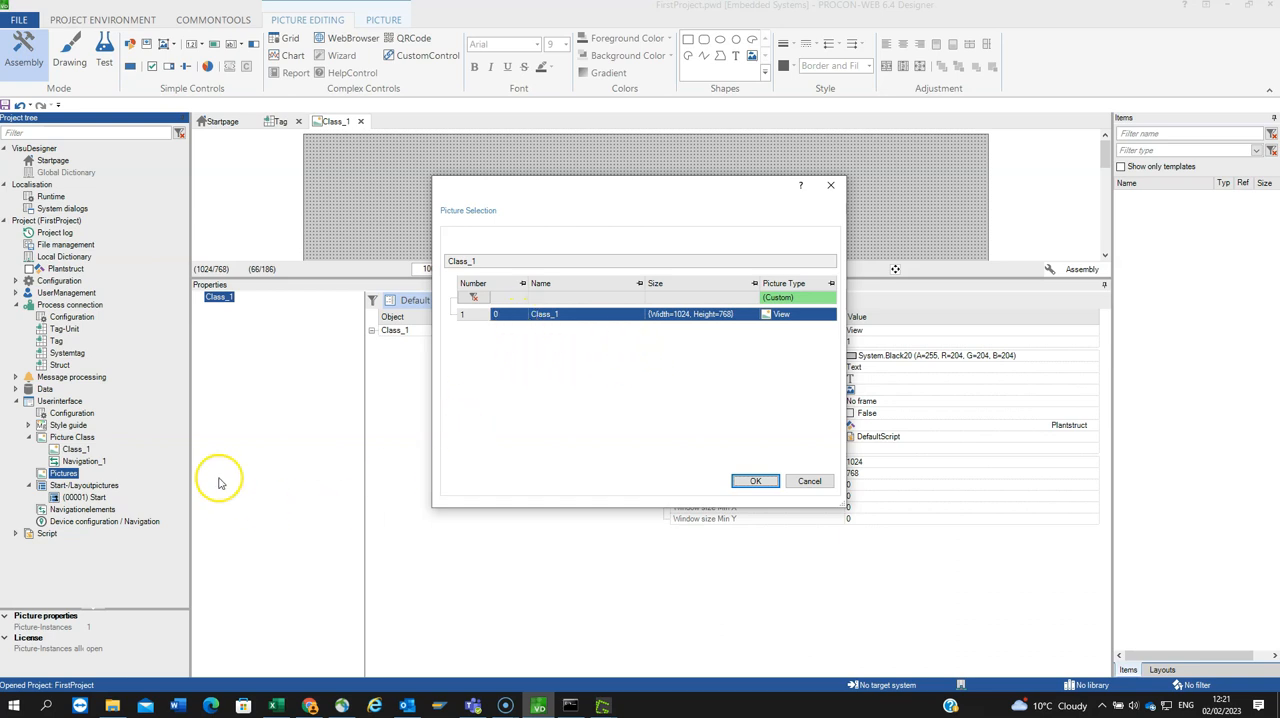
pyautogui.moveTo(518, 200); pyautogui.dragTo(366, 203)
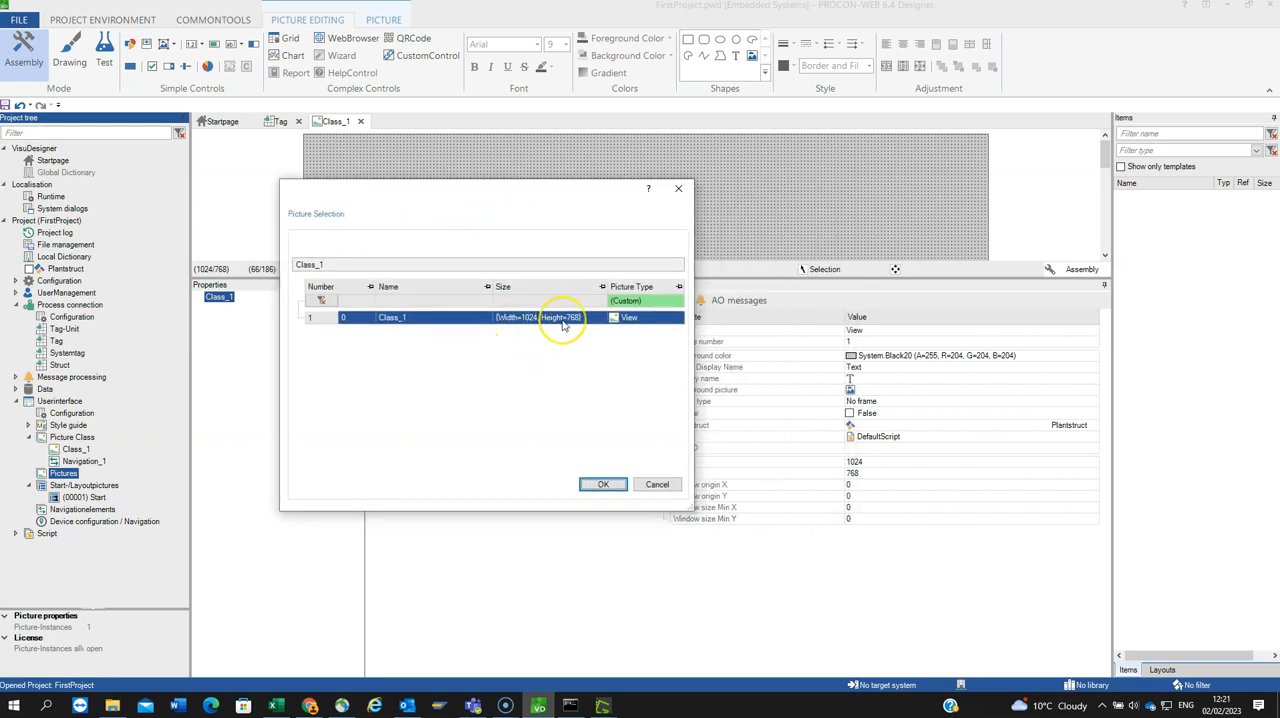
pyautogui.click(603, 484)
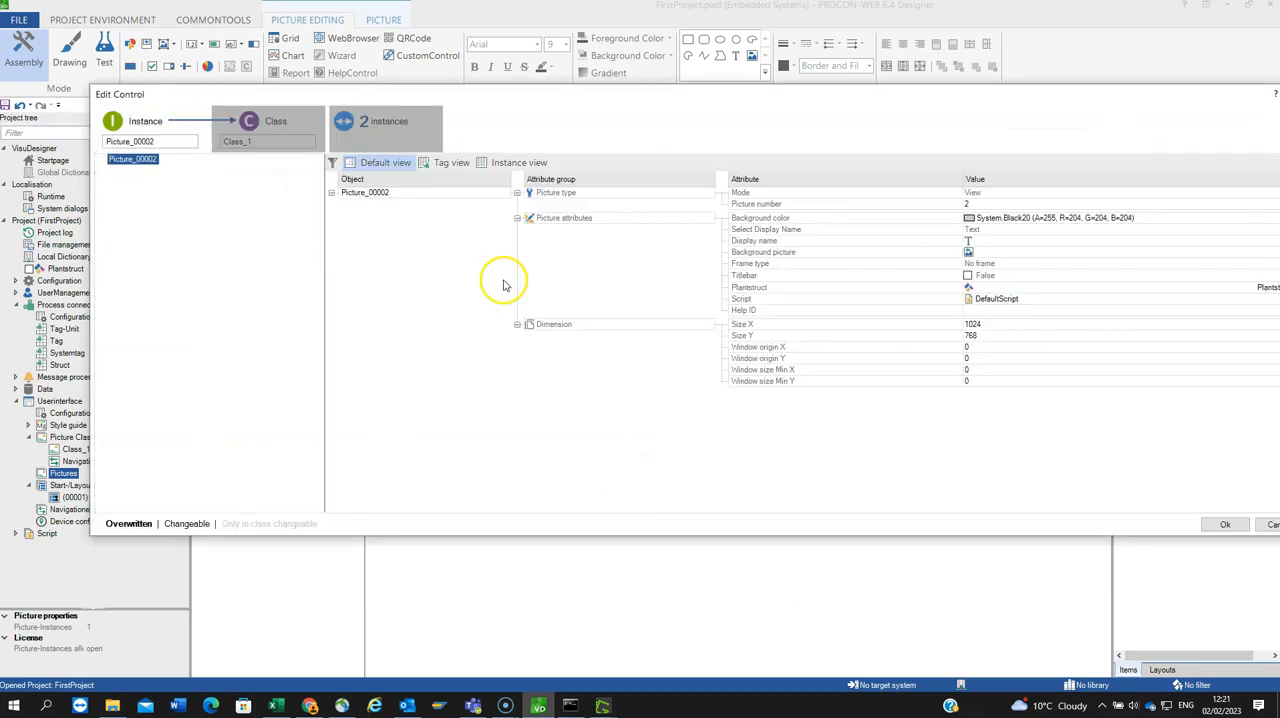
pyautogui.click(1212, 523)
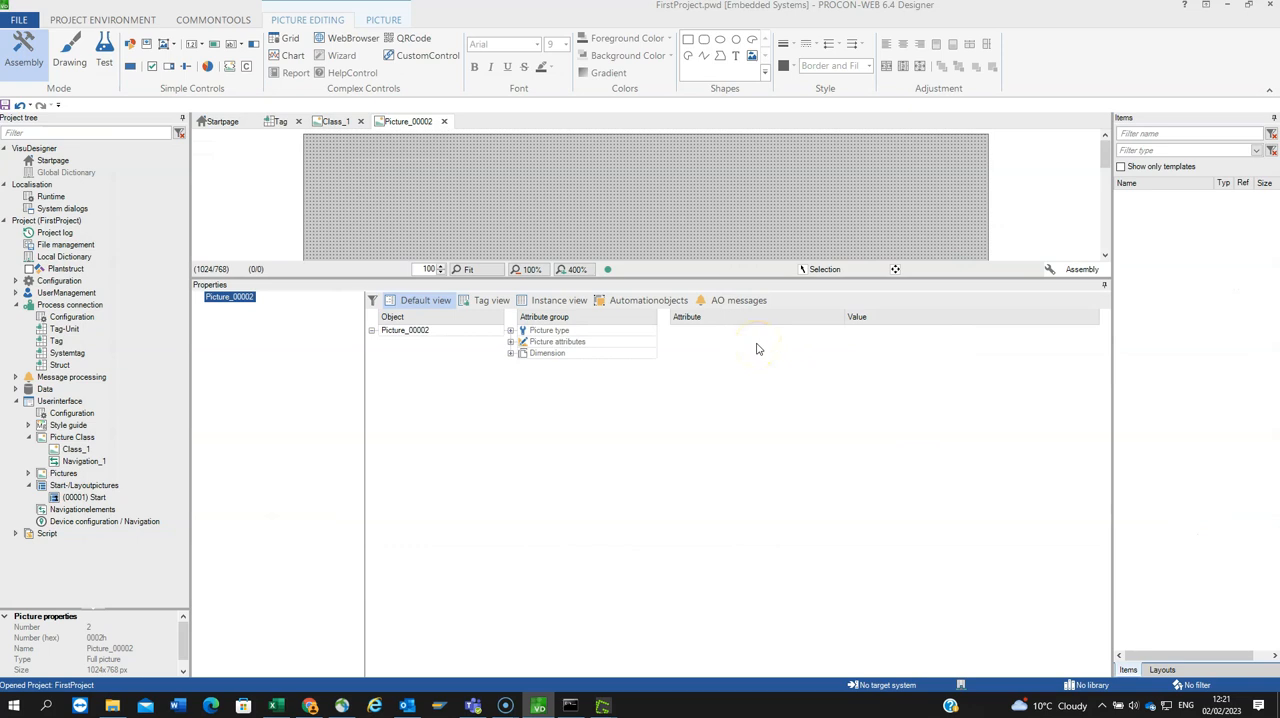
# Step: Rename the picture instance Picture_00002 under Pictures as Parameters
pyautogui.click(28, 474)
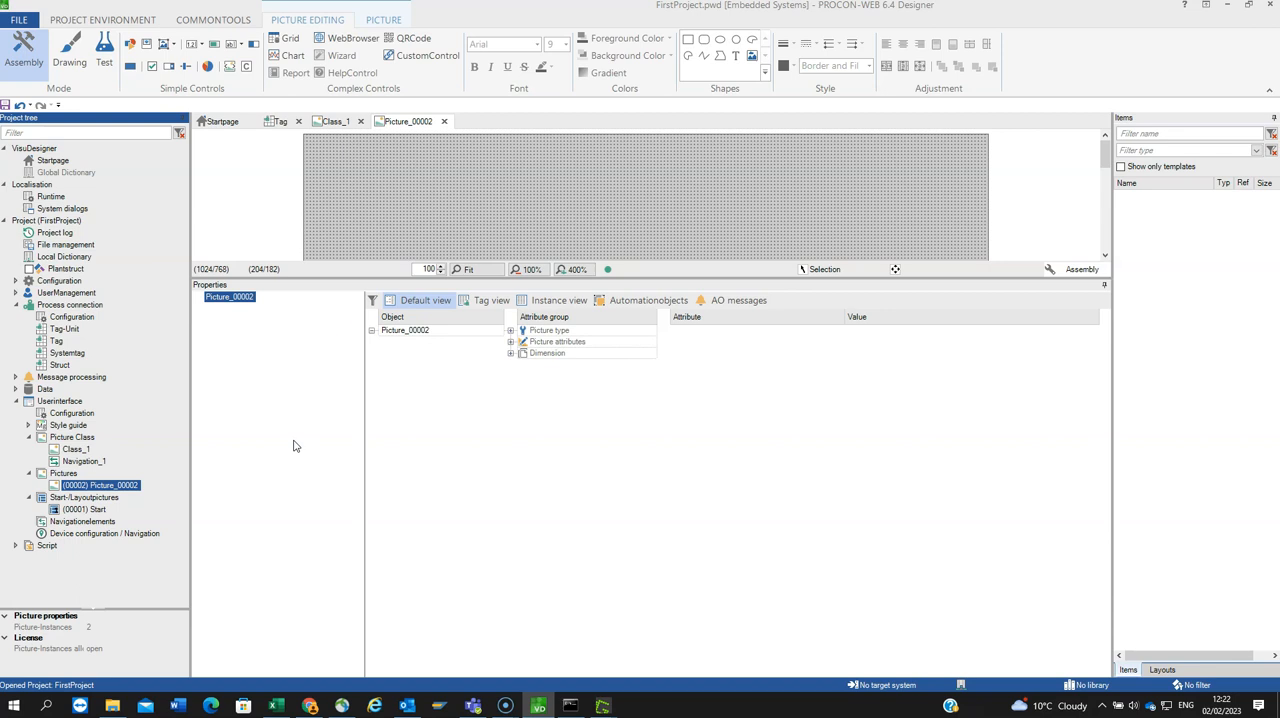
pyautogui.rightClick(95, 487)
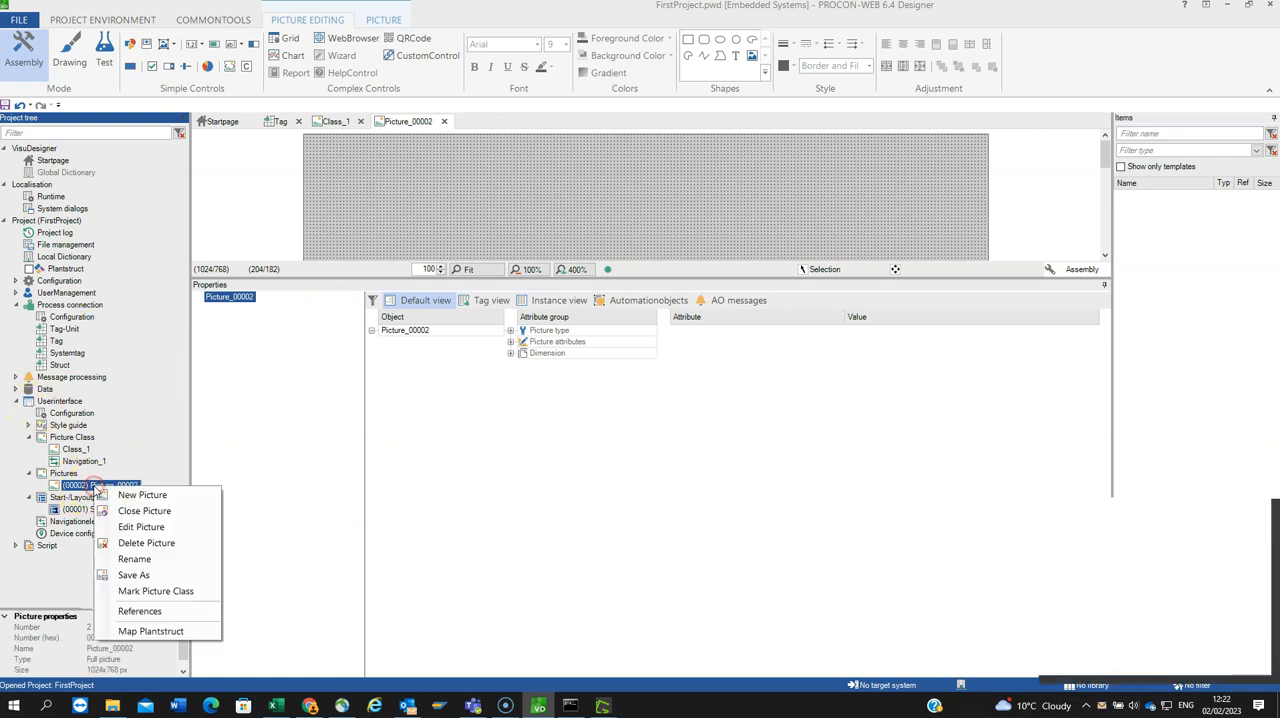
pyautogui.click(134, 561)
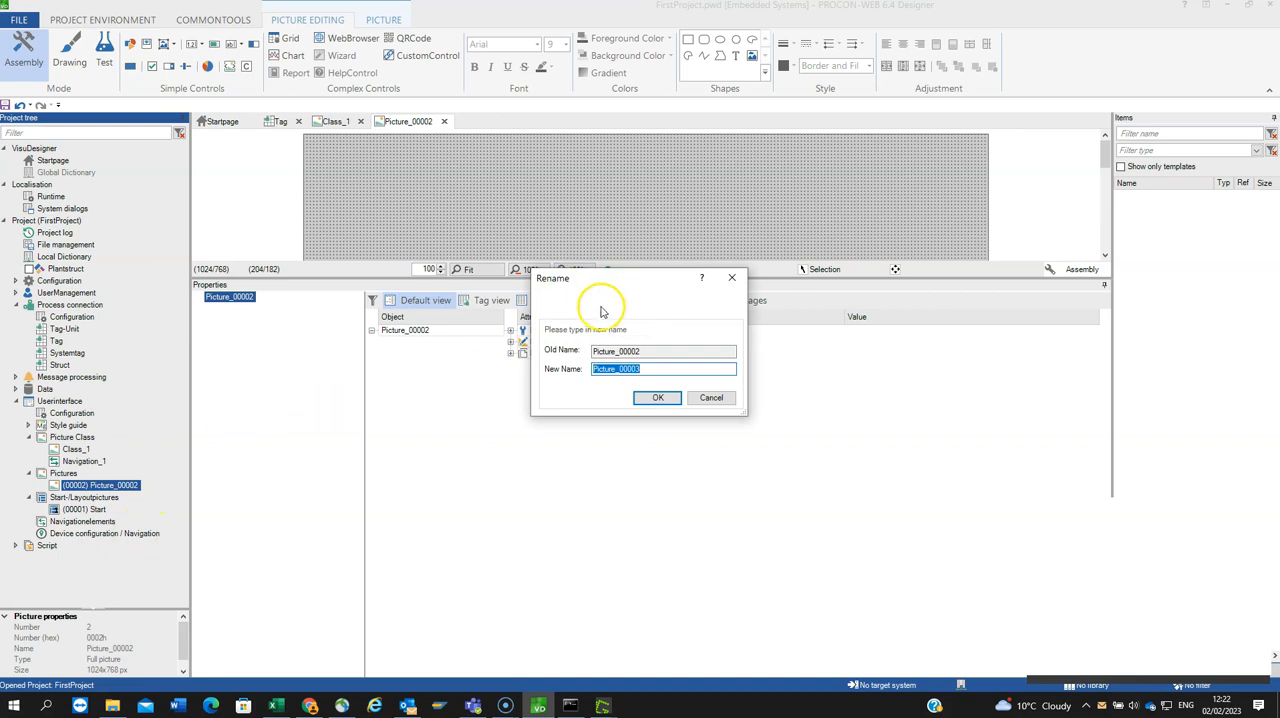
pyautogui.write('Parameters')
pyautogui.press('Return')
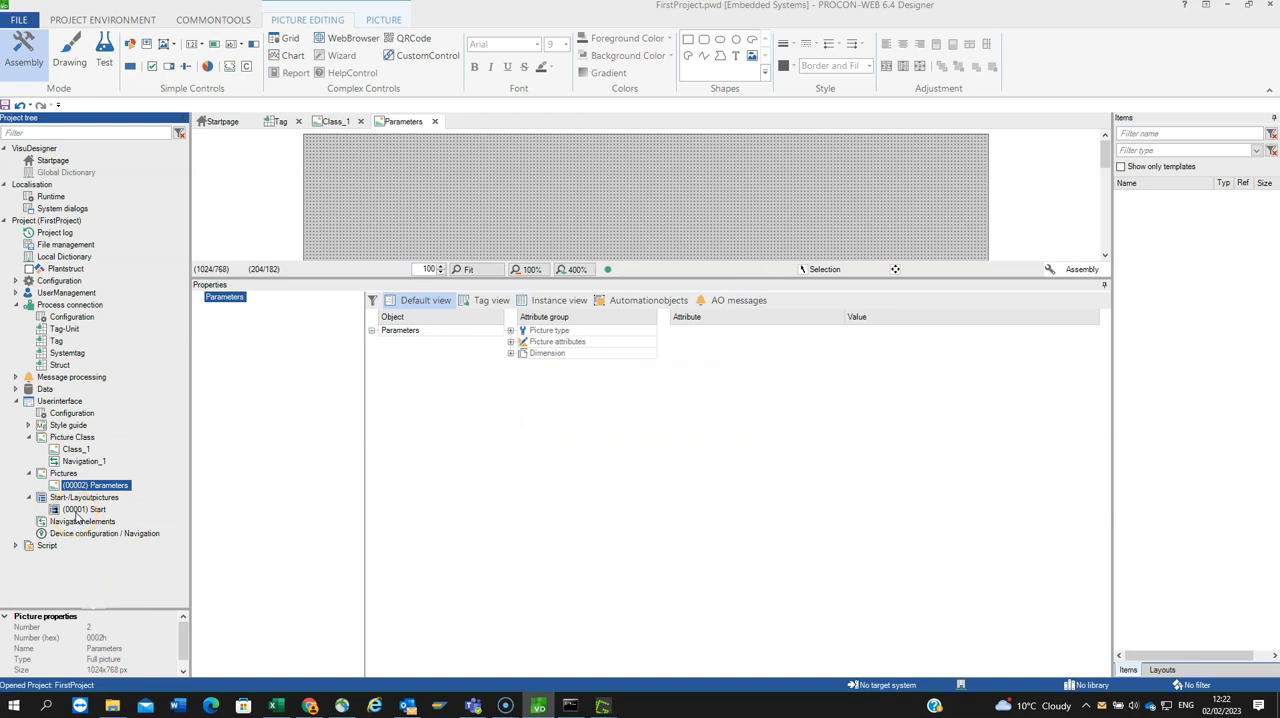
# Step: Create a new picture class with Size X 200 and Size Y 200
pyautogui.rightClick(80, 437)
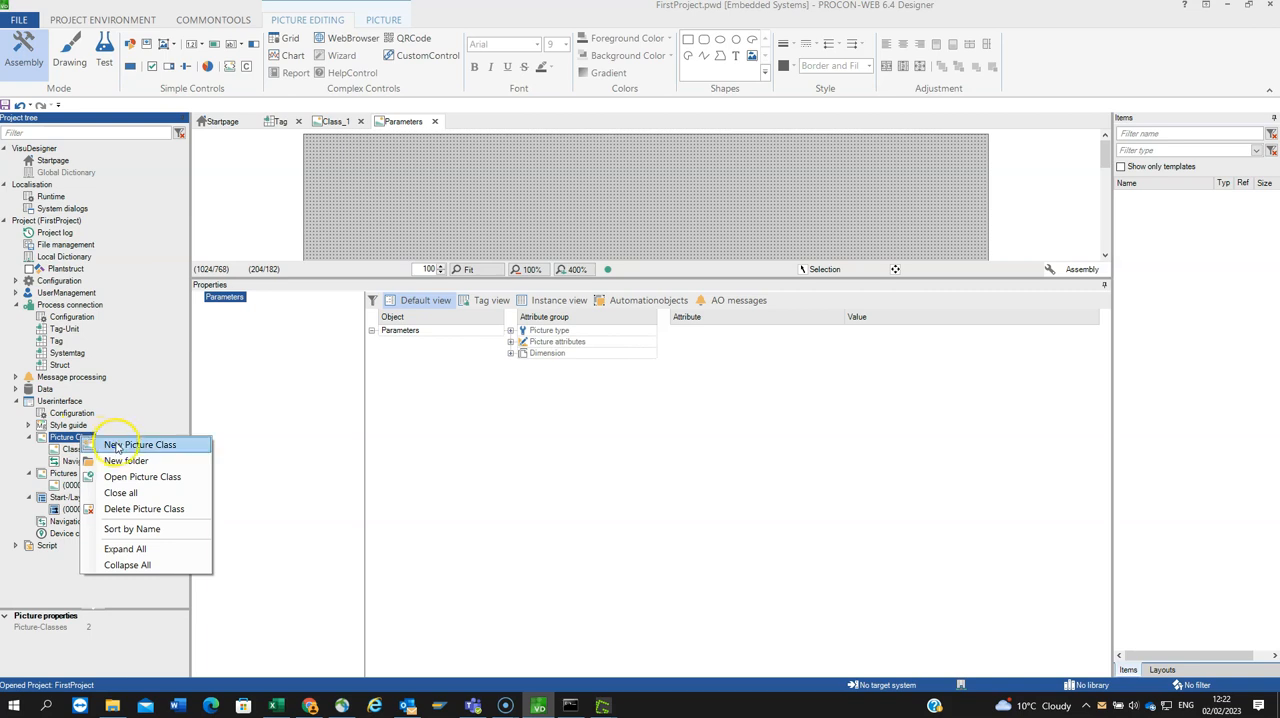
pyautogui.click(116, 446)
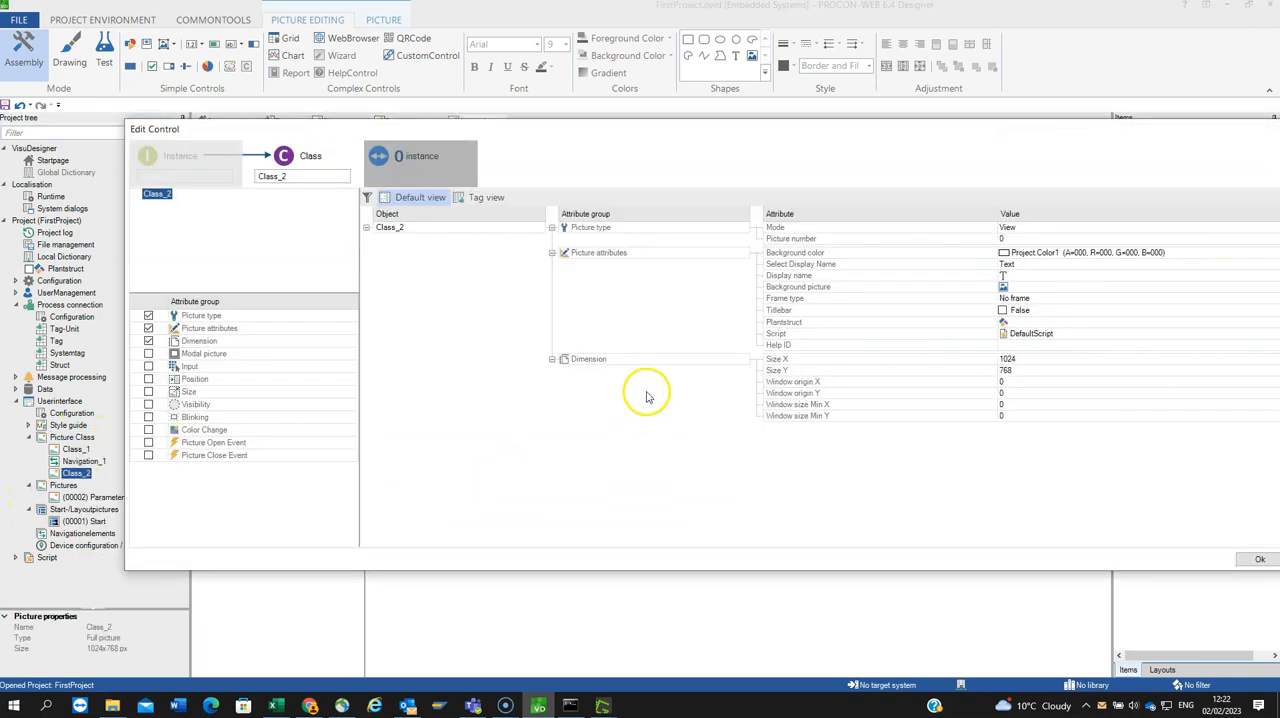
pyautogui.moveTo(717, 130); pyautogui.dragTo(620, 91)
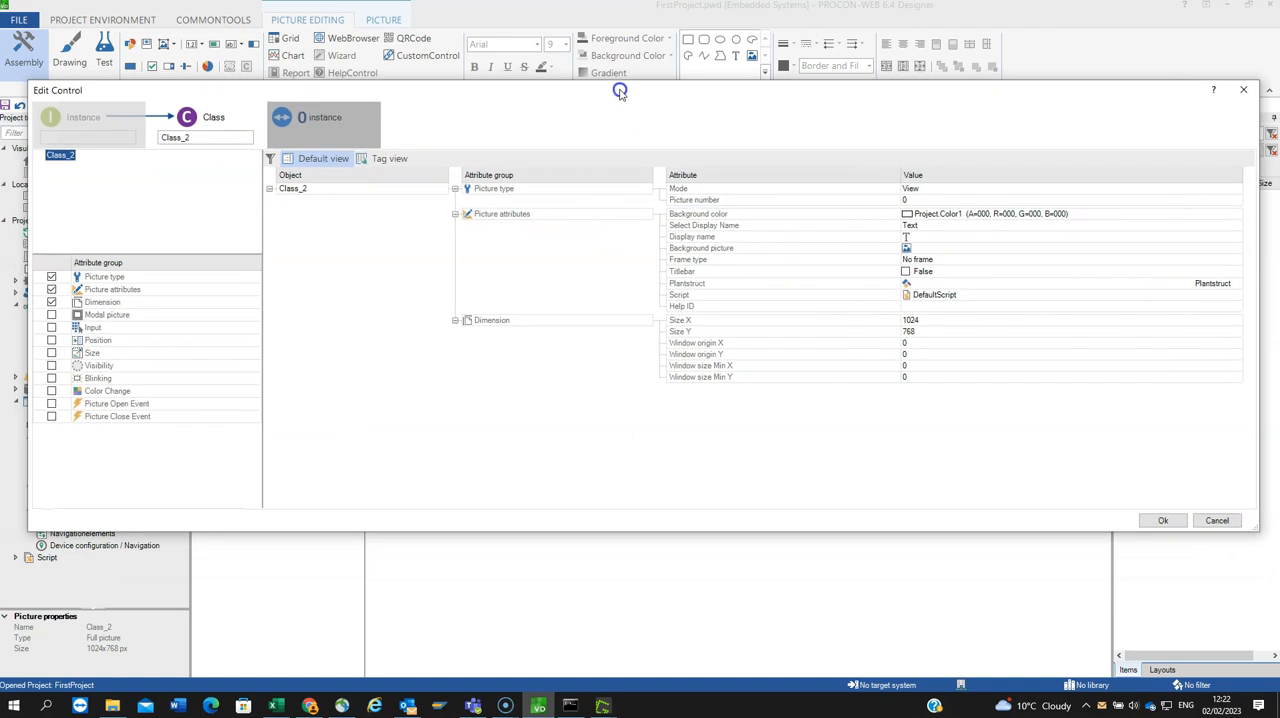
pyautogui.moveTo(620, 91); pyautogui.dragTo(595, 90)
pyautogui.click(906, 320)
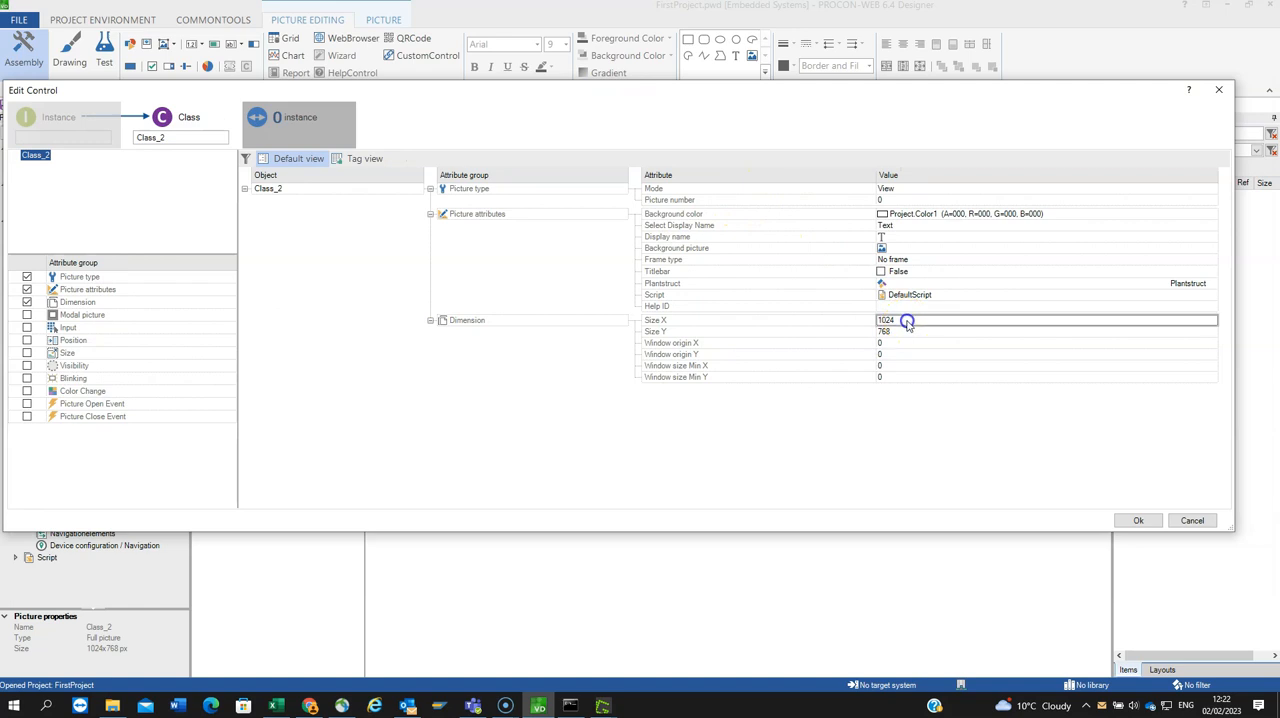
pyautogui.write('200')
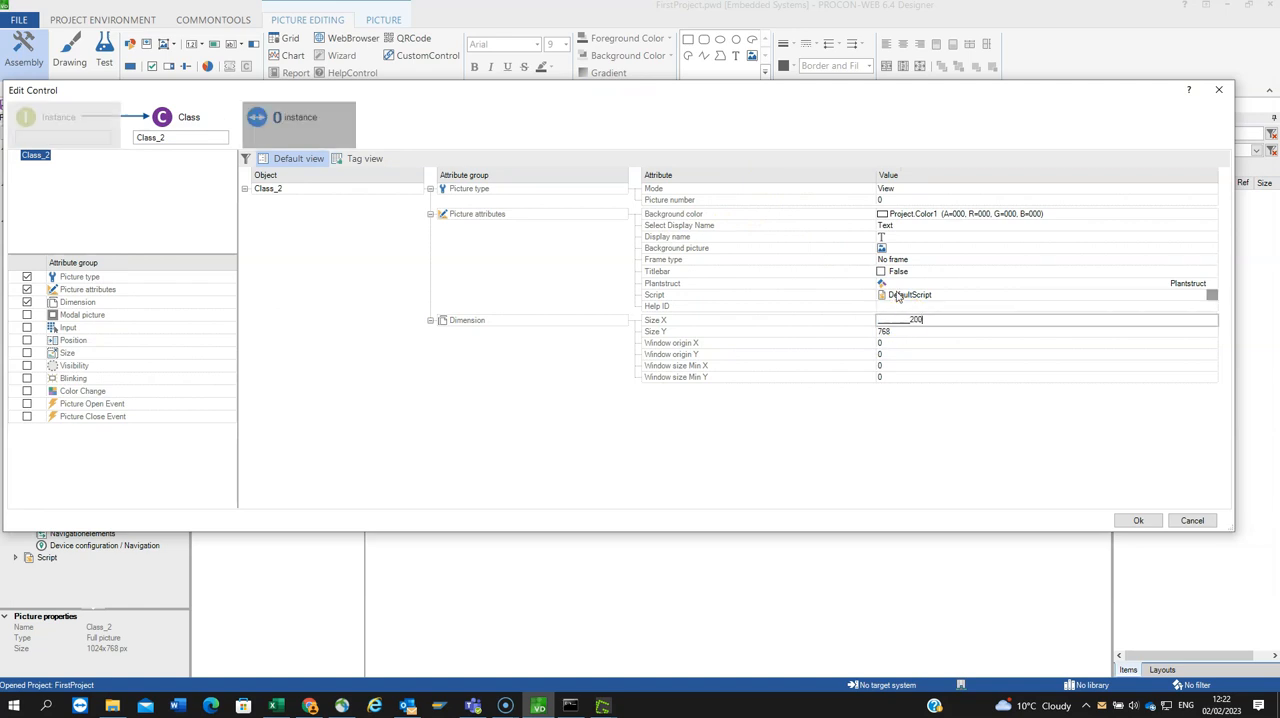
pyautogui.press('Return')
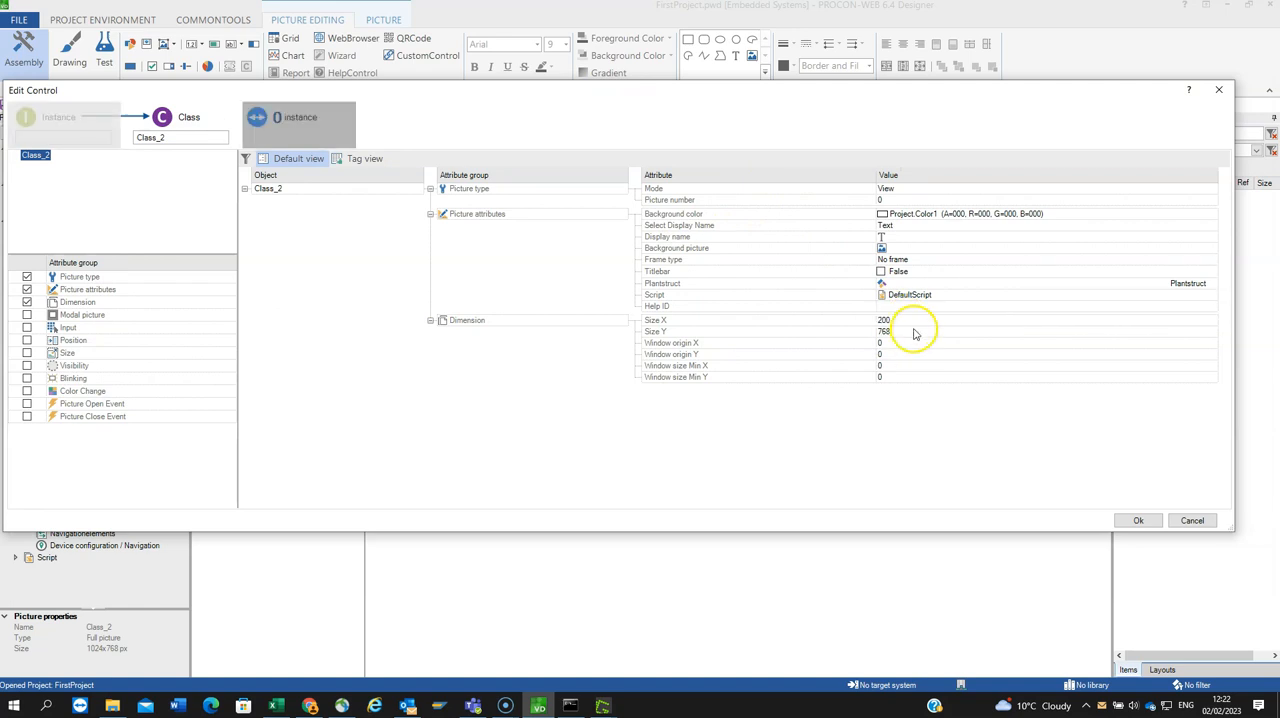
pyautogui.click(910, 331)
pyautogui.write('200')
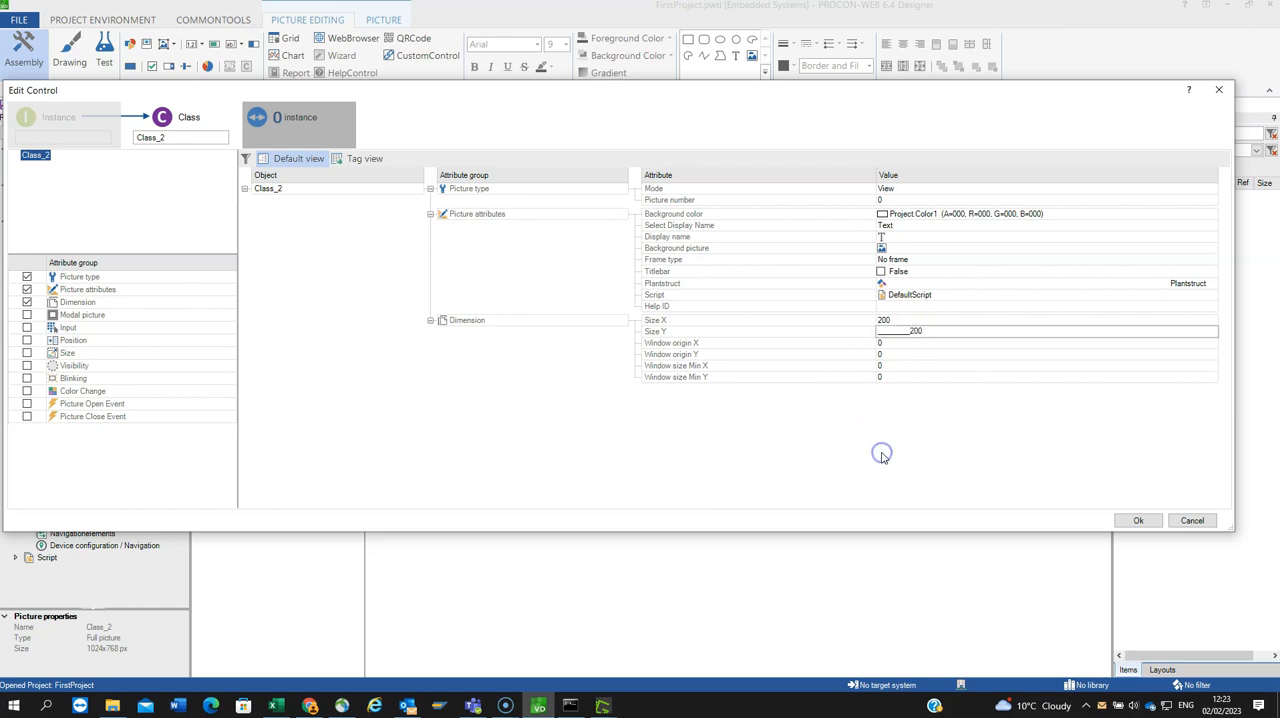
pyautogui.click(983, 363)
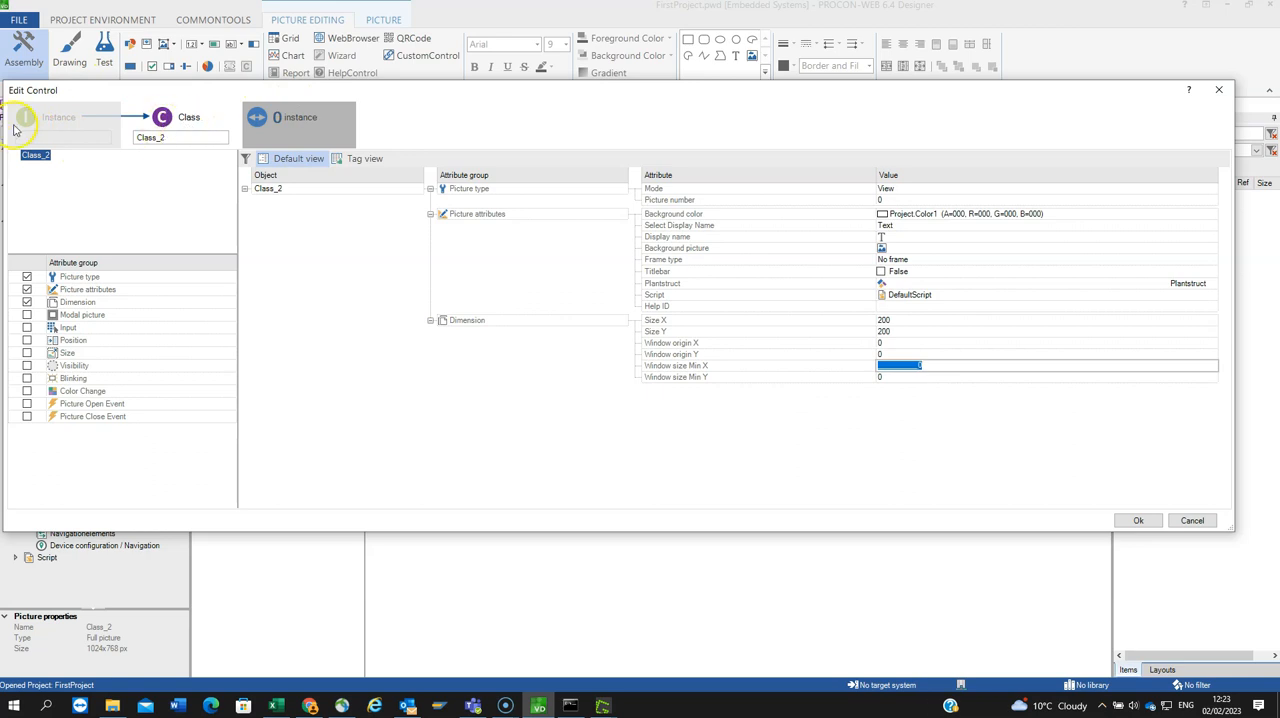
# Step: Set Window origin X and Window origin Y of the new picture class to 400 and accept its properties
pyautogui.click(263, 130)
pyautogui.click(1136, 521)
pyautogui.click(1137, 520)
pyautogui.click(1134, 521)
pyautogui.click(909, 343)
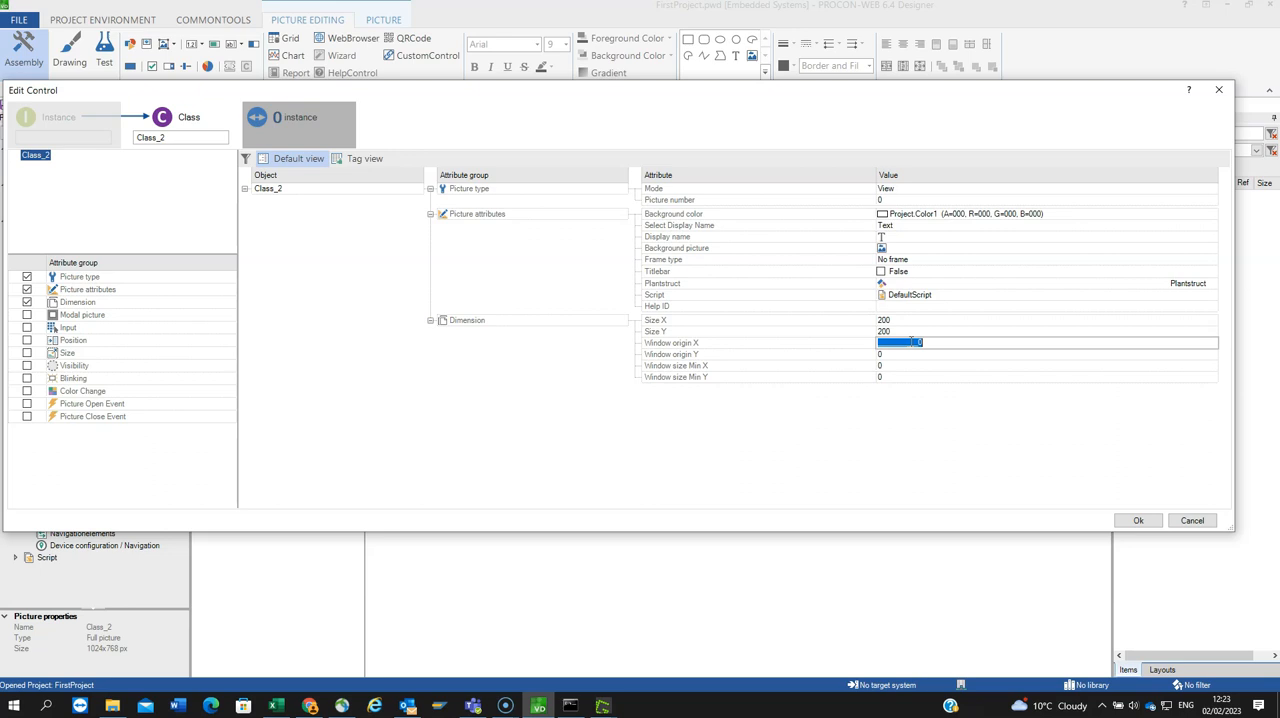
pyautogui.write('100')
pyautogui.click(881, 354)
pyautogui.write('400')
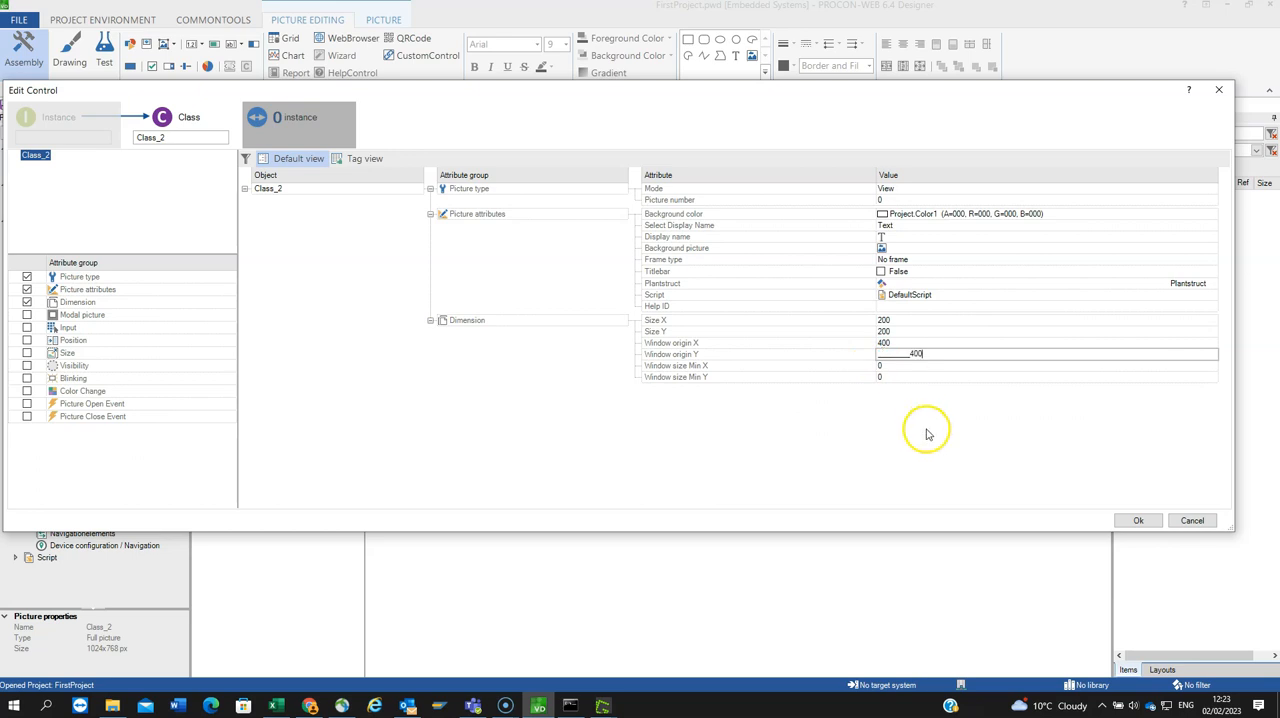
pyautogui.click(1133, 521)
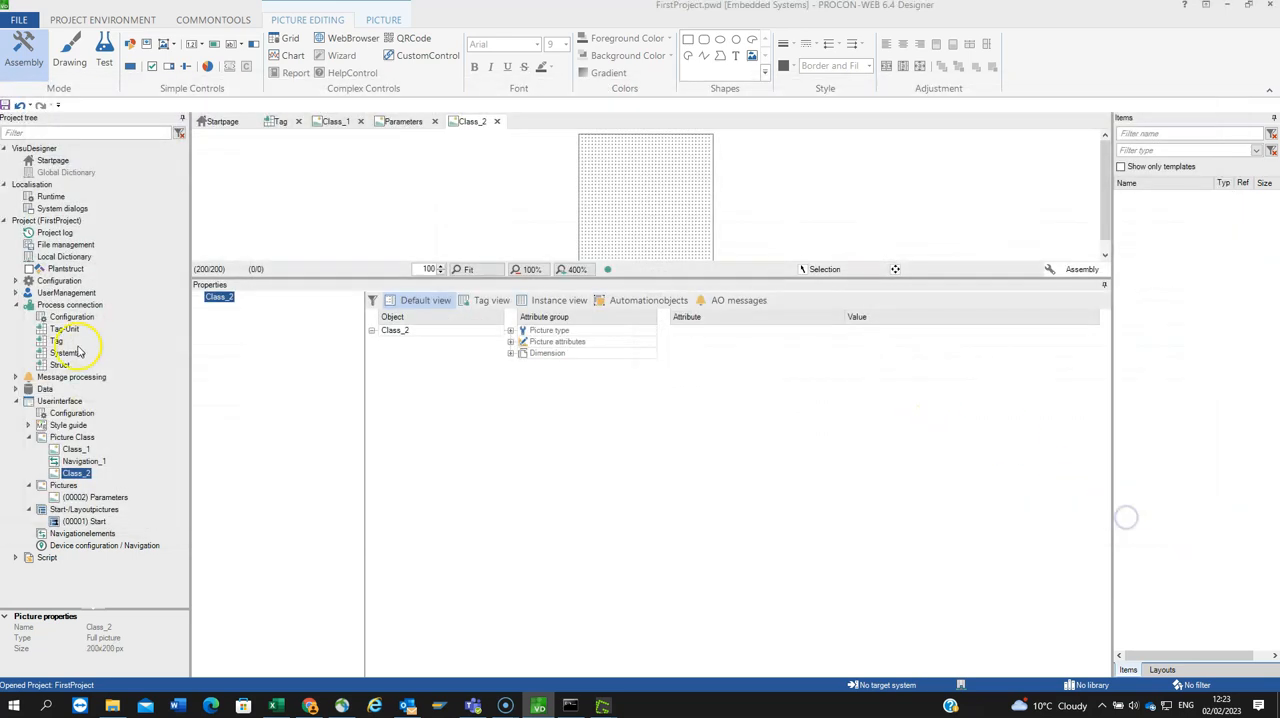
# Step: Rename the picture class Class_2 as Popup400x400
pyautogui.rightClick(78, 473)
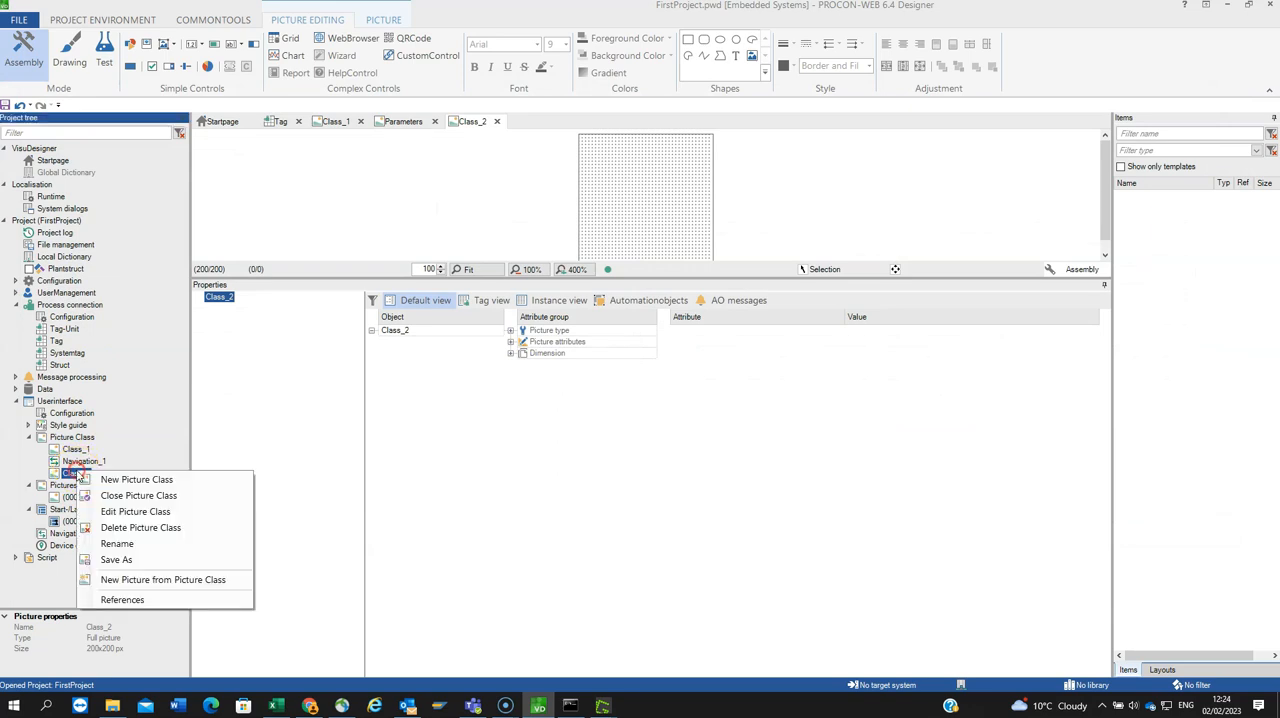
pyautogui.click(116, 543)
pyautogui.write('Popup400x400')
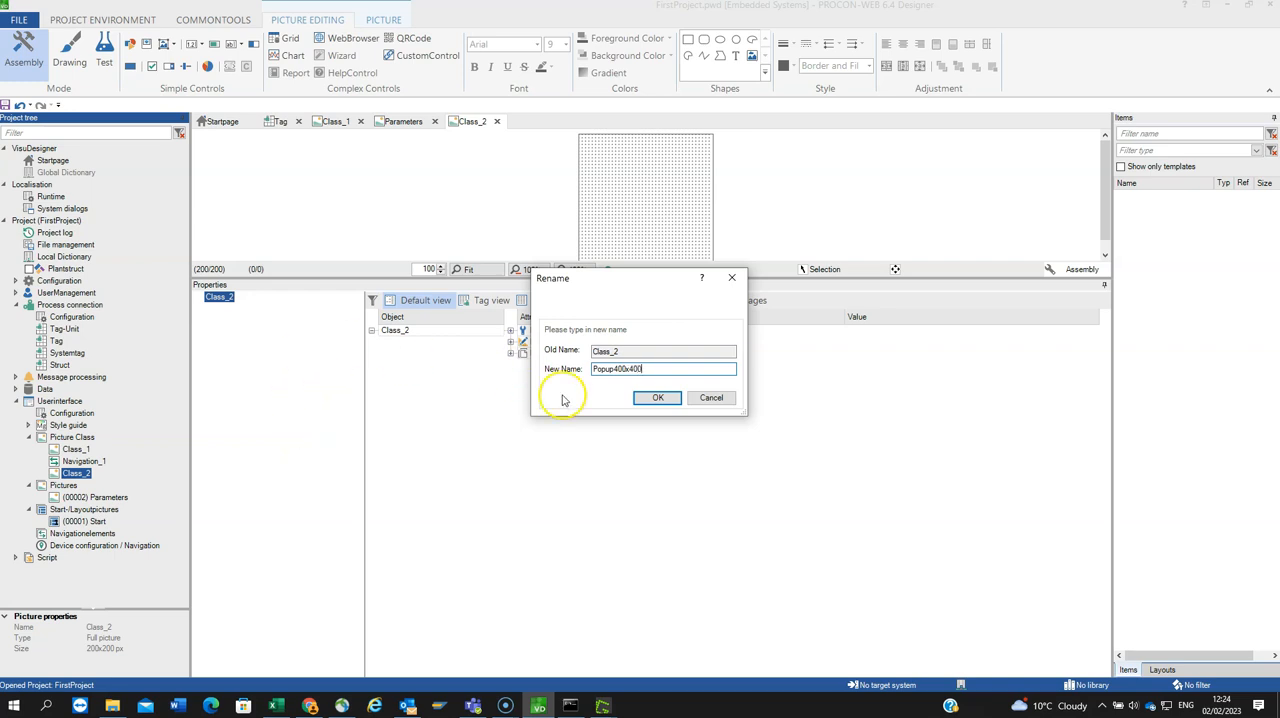
pyautogui.click(648, 399)
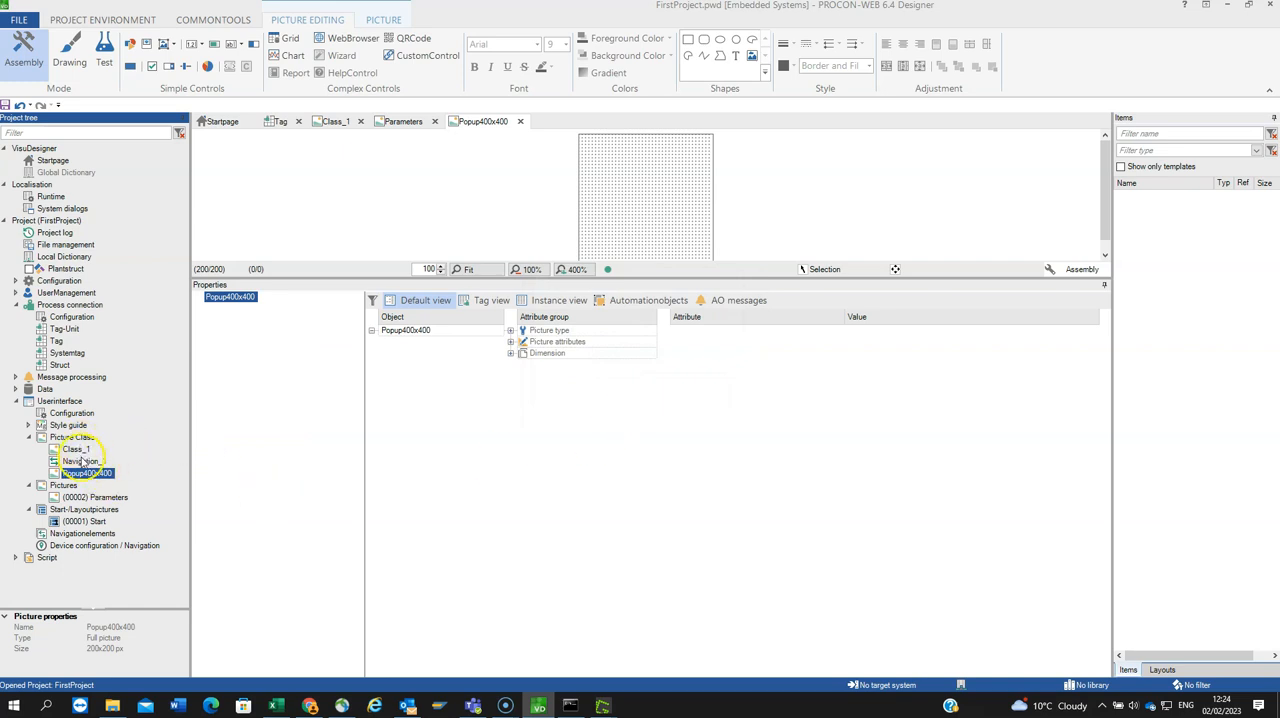
# Step: Check the popup picture class's dimensions and correct its name to Popup200x200
pyautogui.click(510, 354)
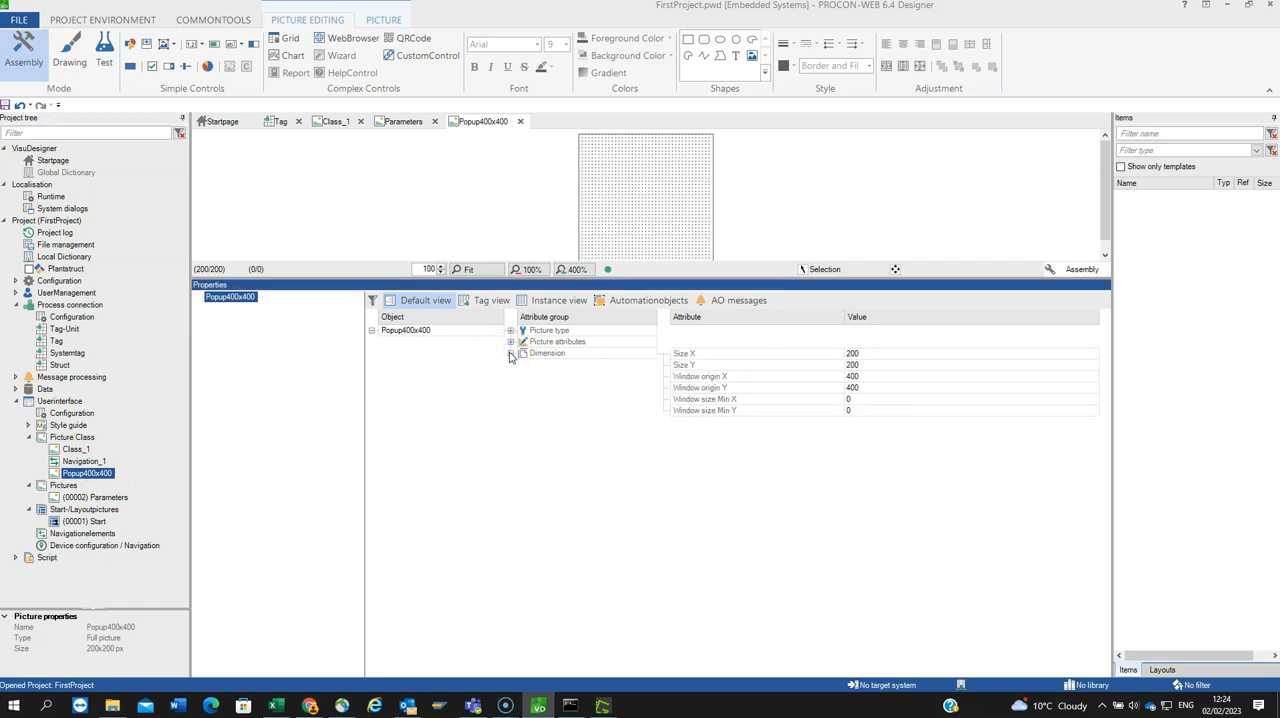
pyautogui.rightClick(93, 484)
pyautogui.click(121, 516)
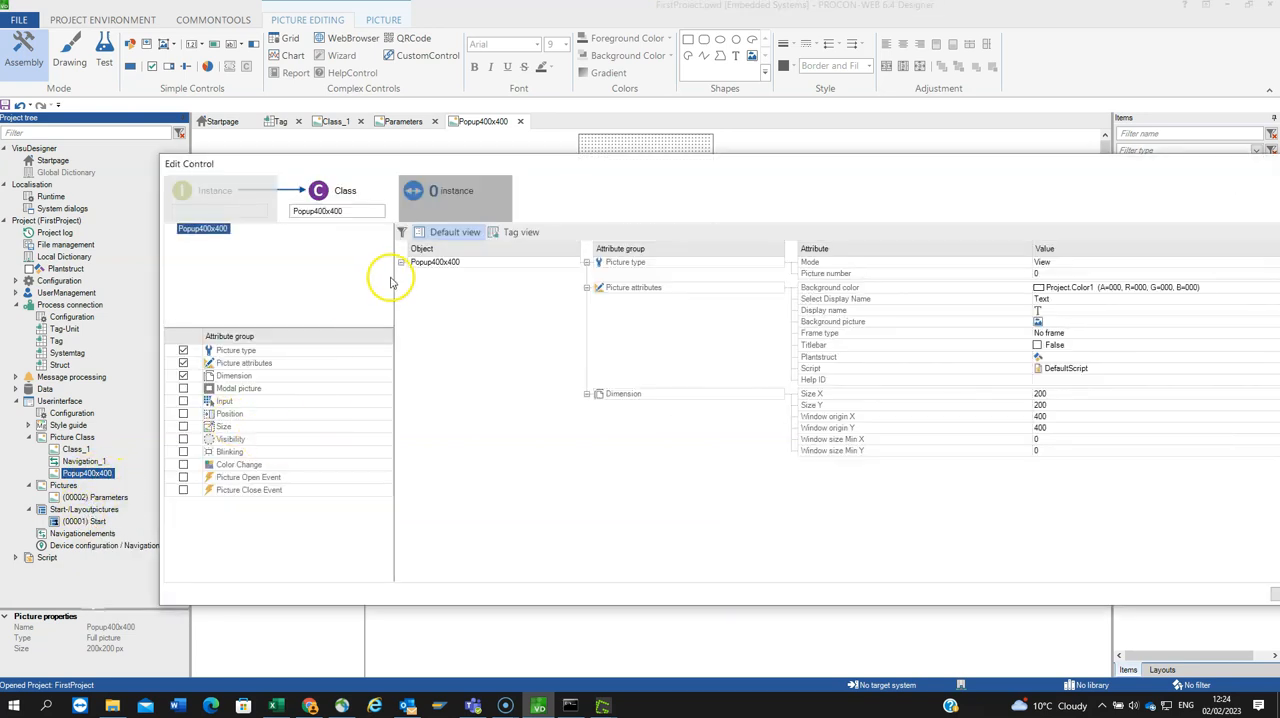
pyautogui.click(437, 261)
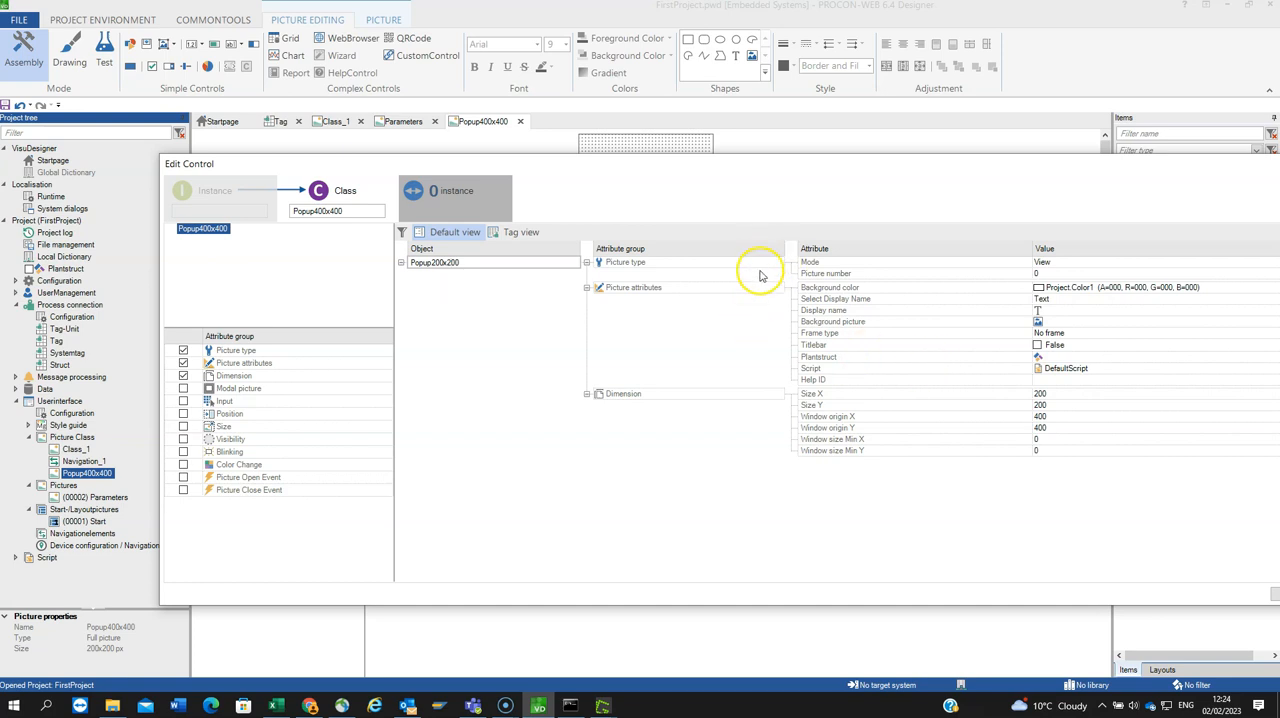
pyautogui.moveTo(671, 163); pyautogui.dragTo(659, 160)
pyautogui.click(1087, 466)
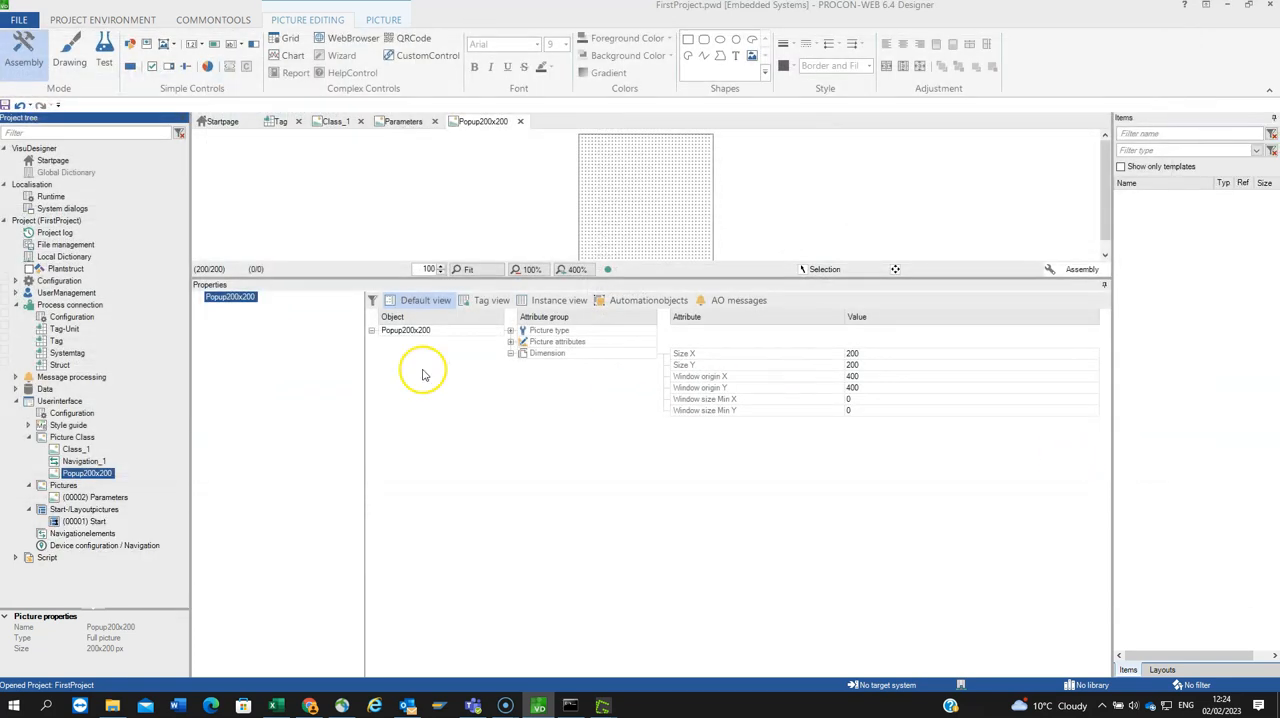
# Step: Create a new picture instance under Pictures based on the picture class Popup200x200
pyautogui.click(66, 486)
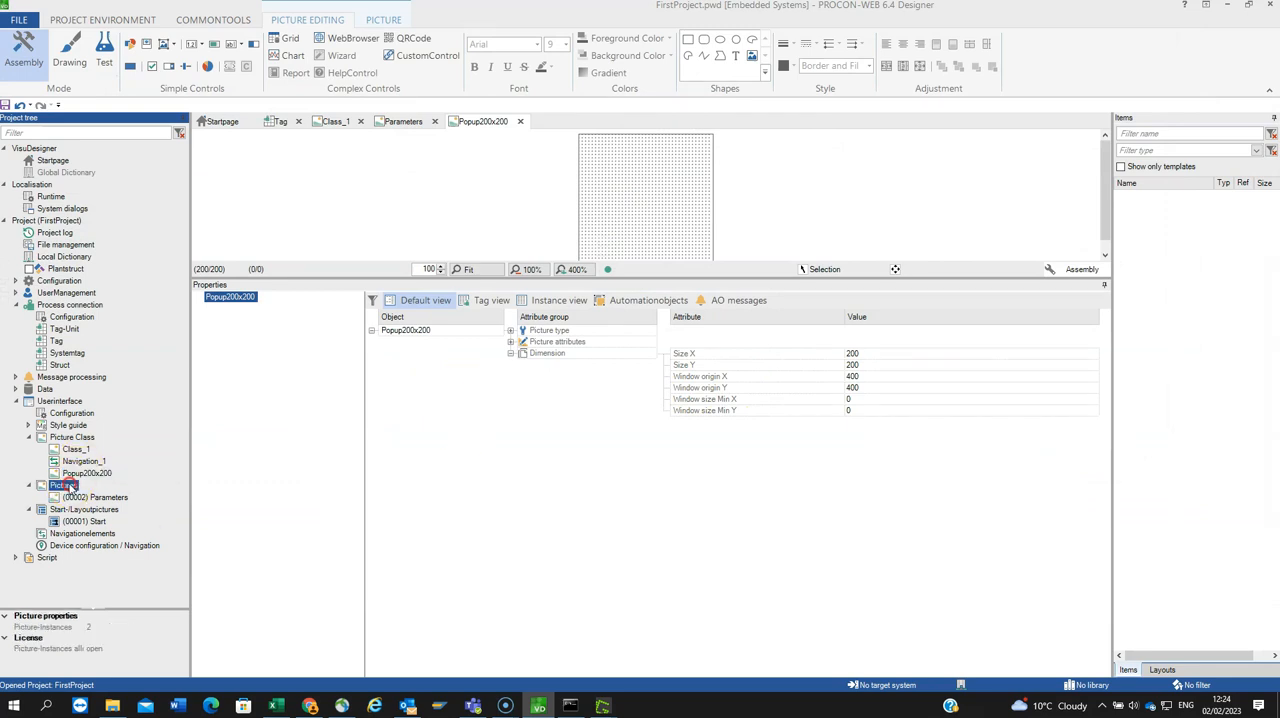
pyautogui.rightClick(66, 486)
pyautogui.click(106, 490)
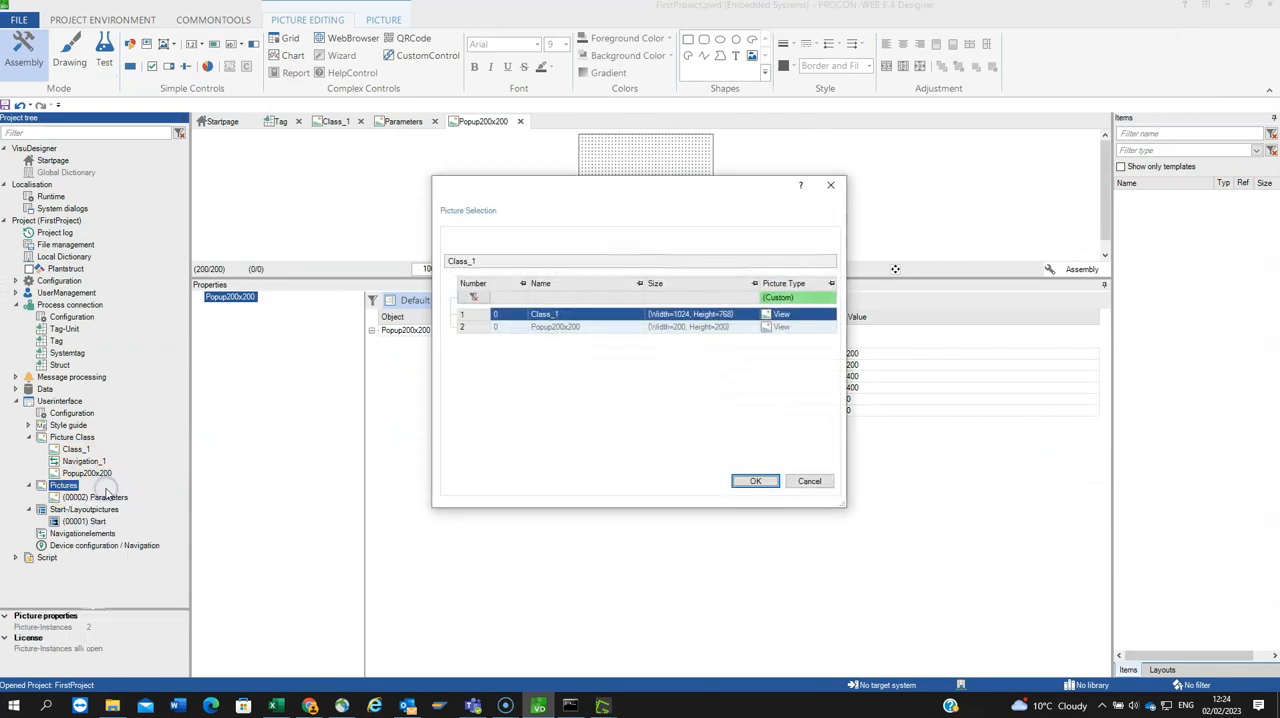
pyautogui.click(550, 333)
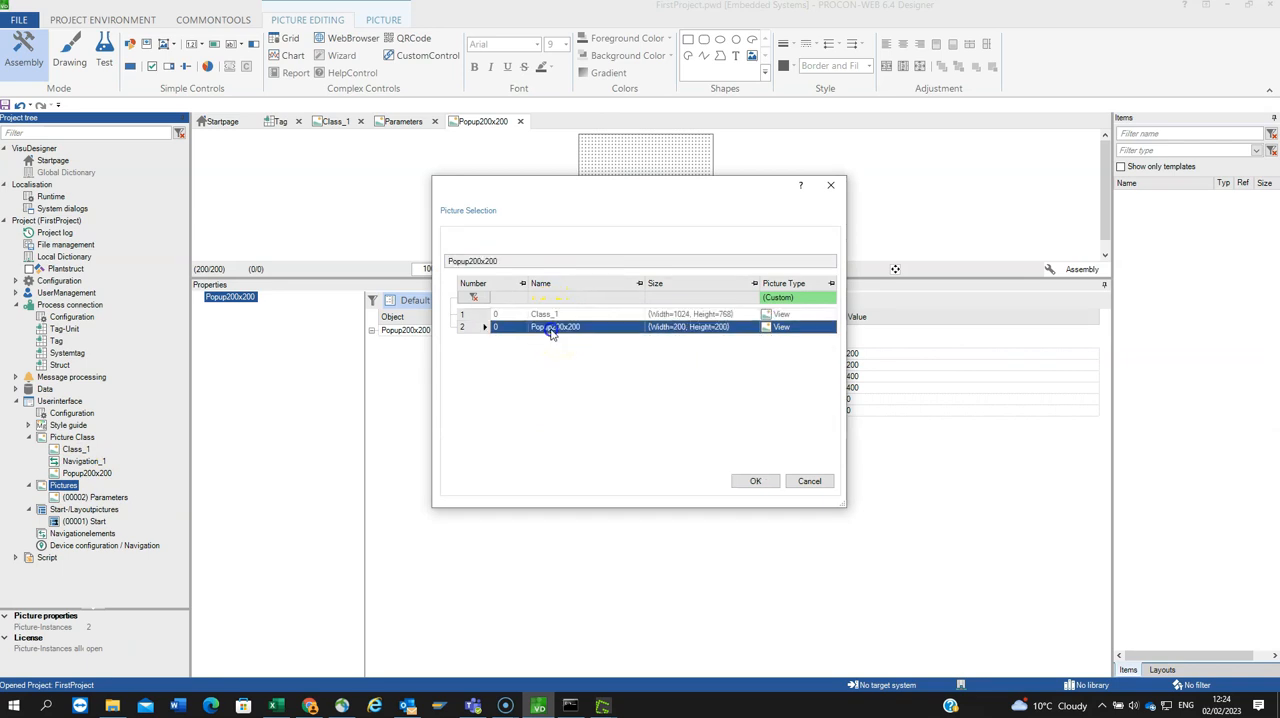
pyautogui.click(757, 480)
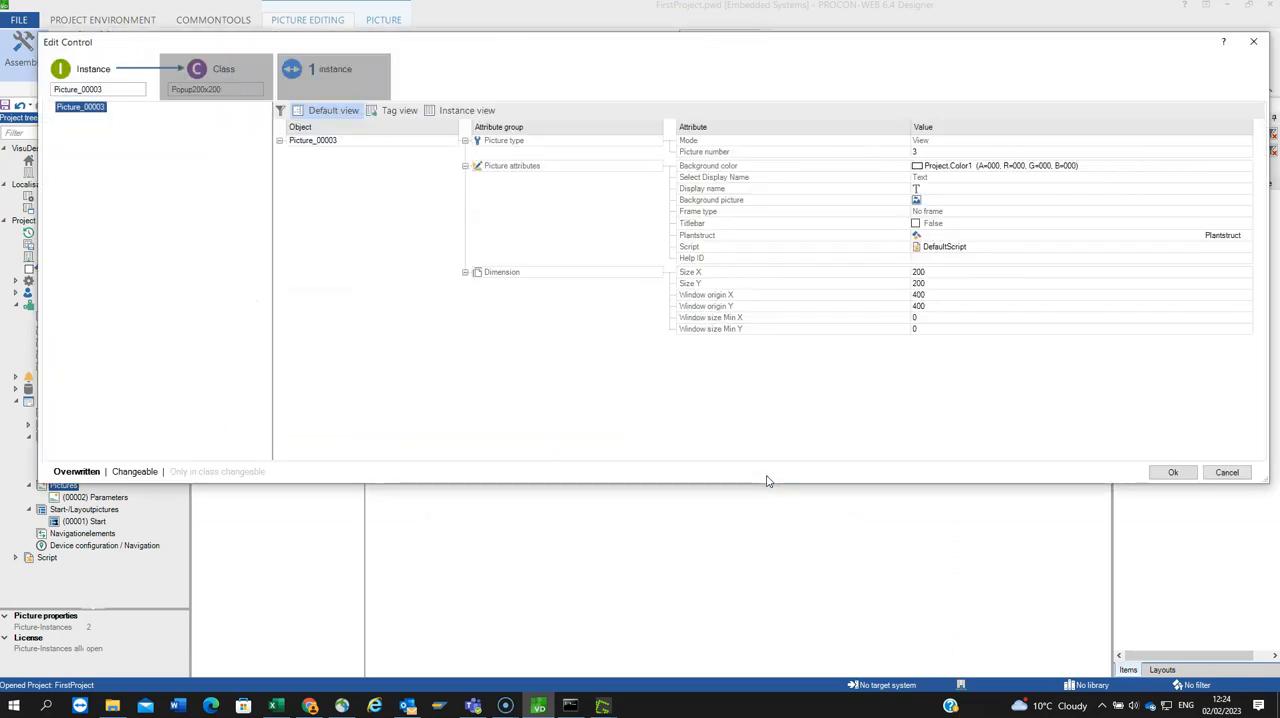
pyautogui.click(1165, 474)
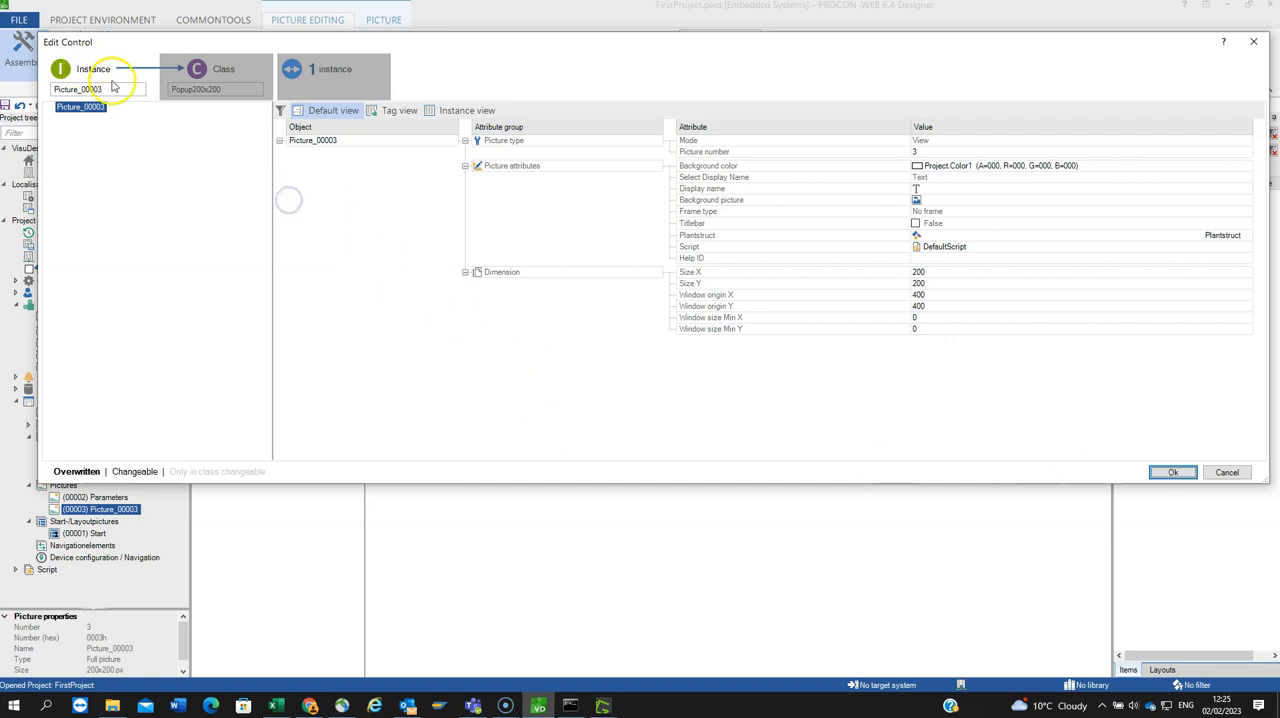
# Step: Name the new popup instance Mypopup1 and find its underlying class using Mark Picture Class
pyautogui.moveTo(111, 87); pyautogui.dragTo(40, 73)
pyautogui.write('Mypopup1')
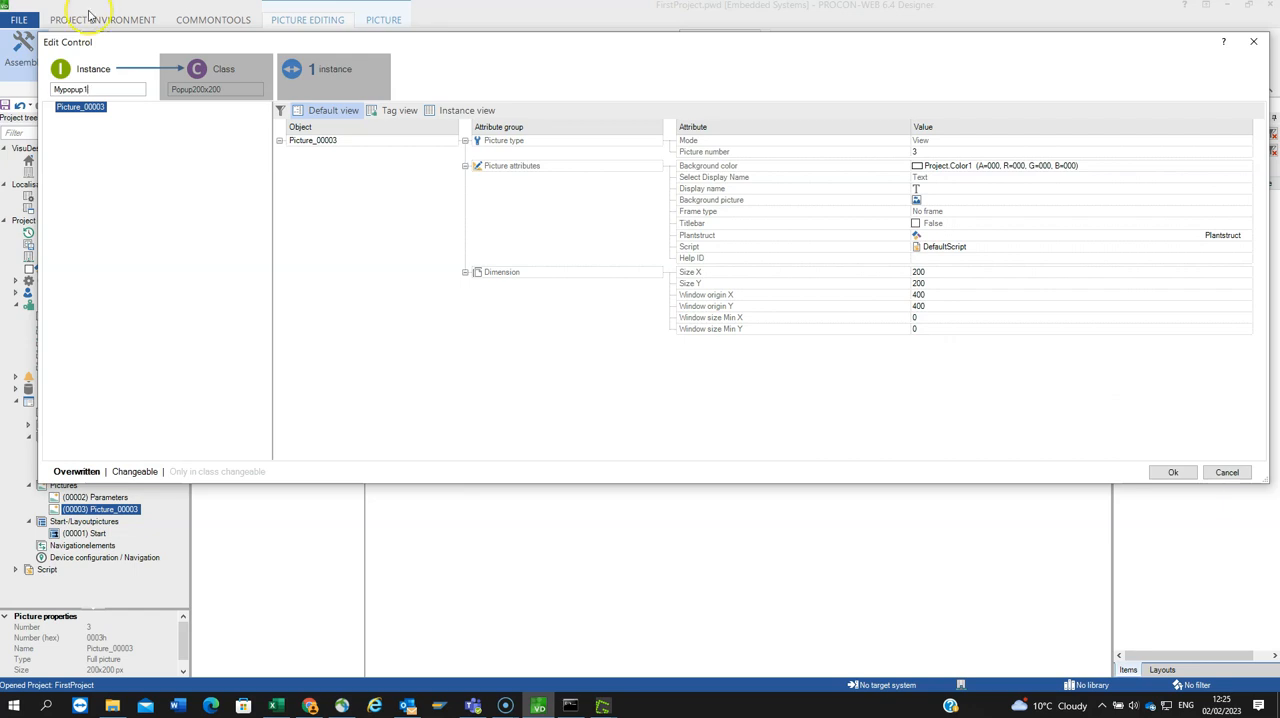
pyautogui.click(1165, 472)
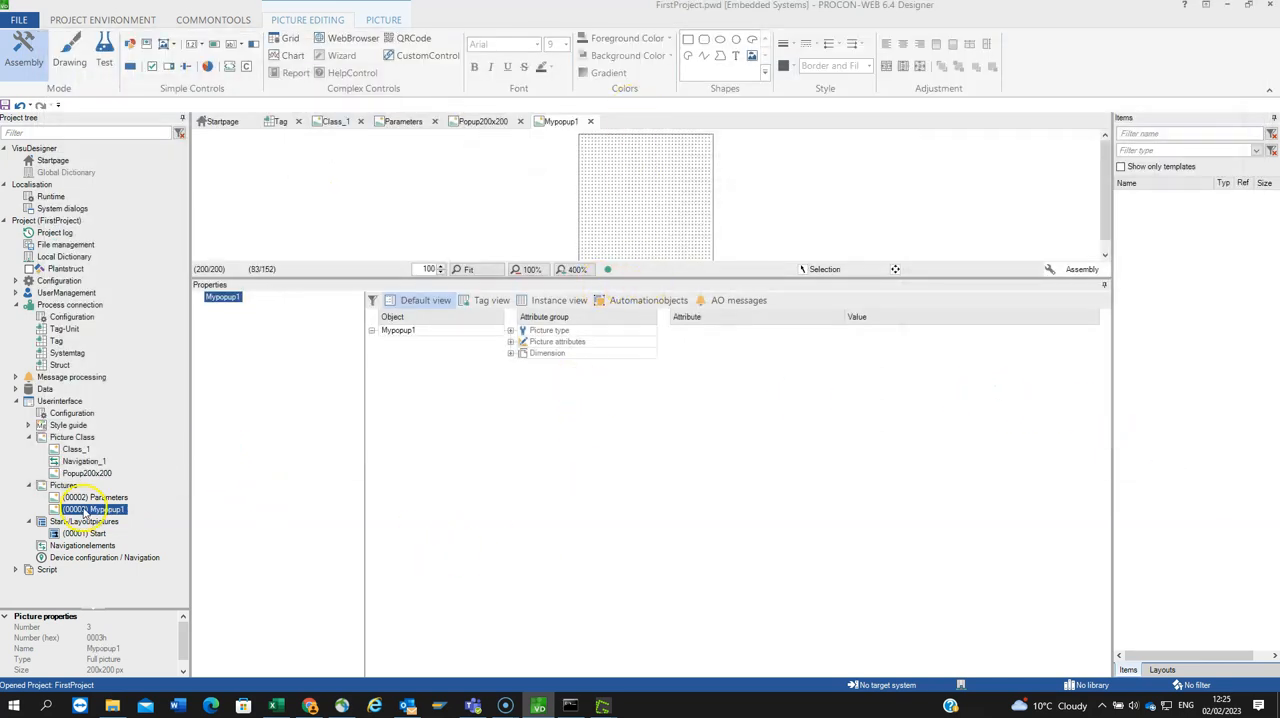
pyautogui.rightClick(87, 511)
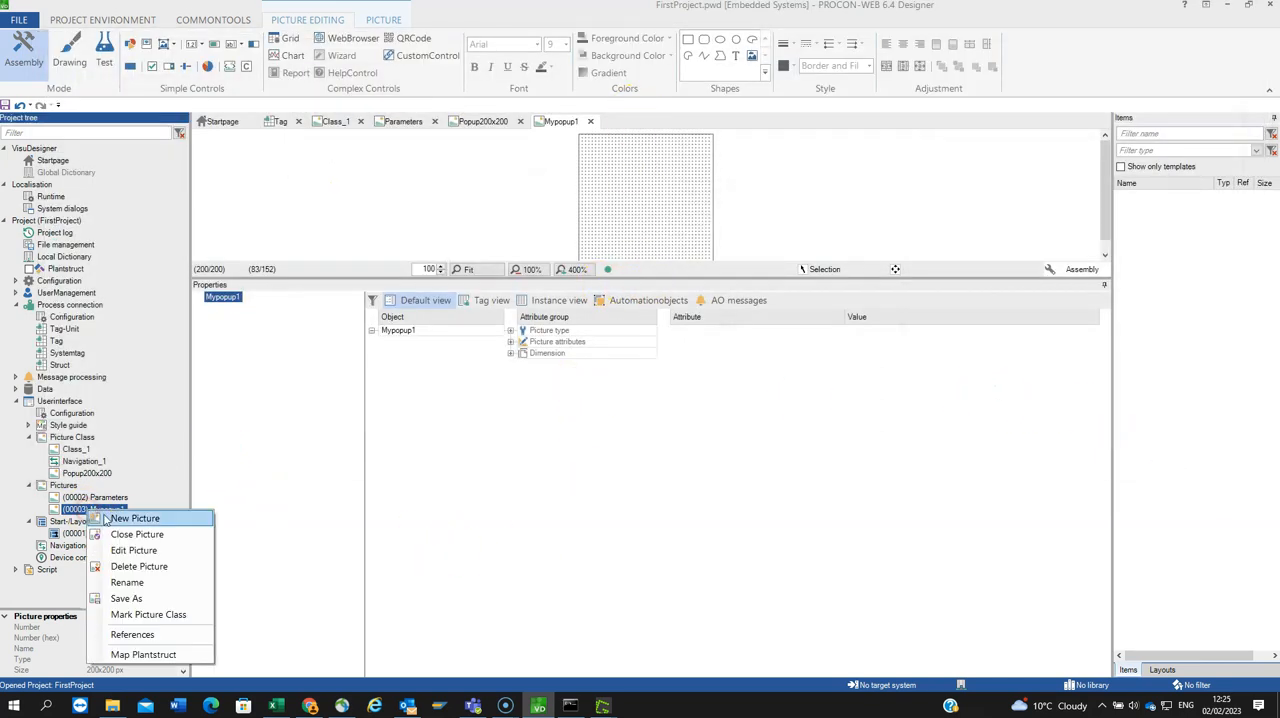
pyautogui.click(143, 615)
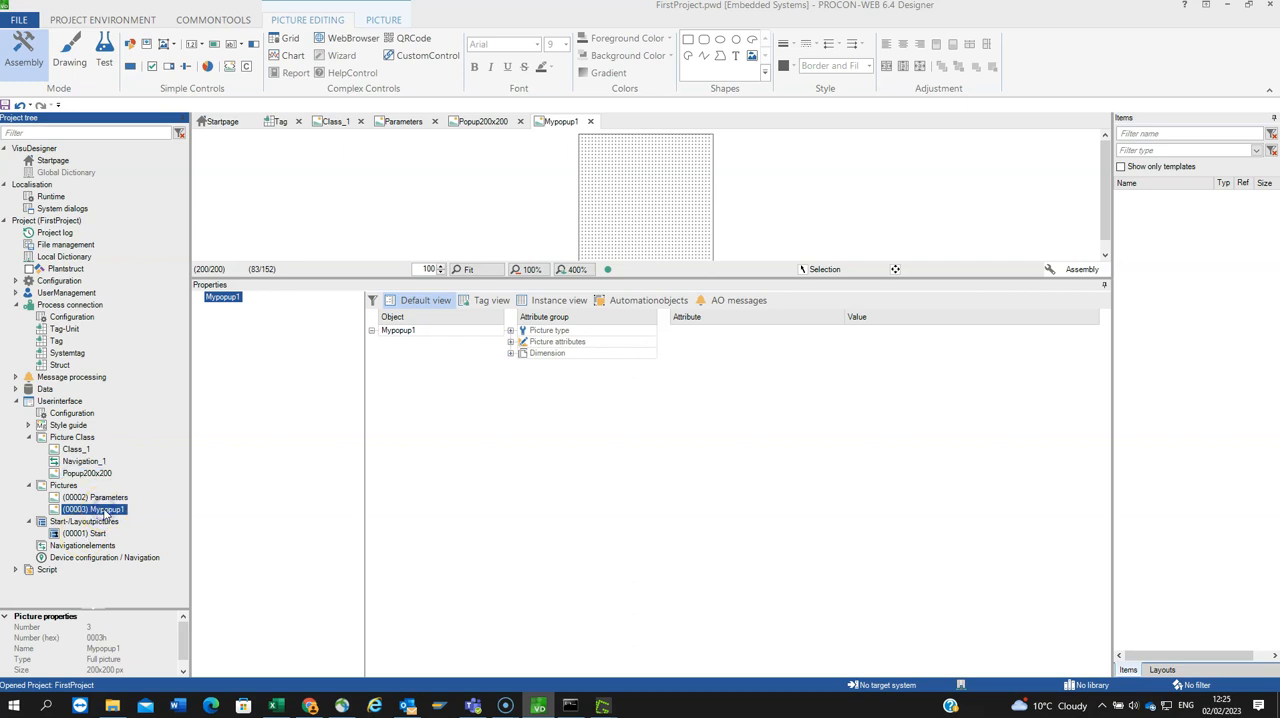
# Step: Enlarge the drawing area and insert an image view control with default properties into Mypopup1
pyautogui.moveTo(333, 276); pyautogui.dragTo(367, 497)
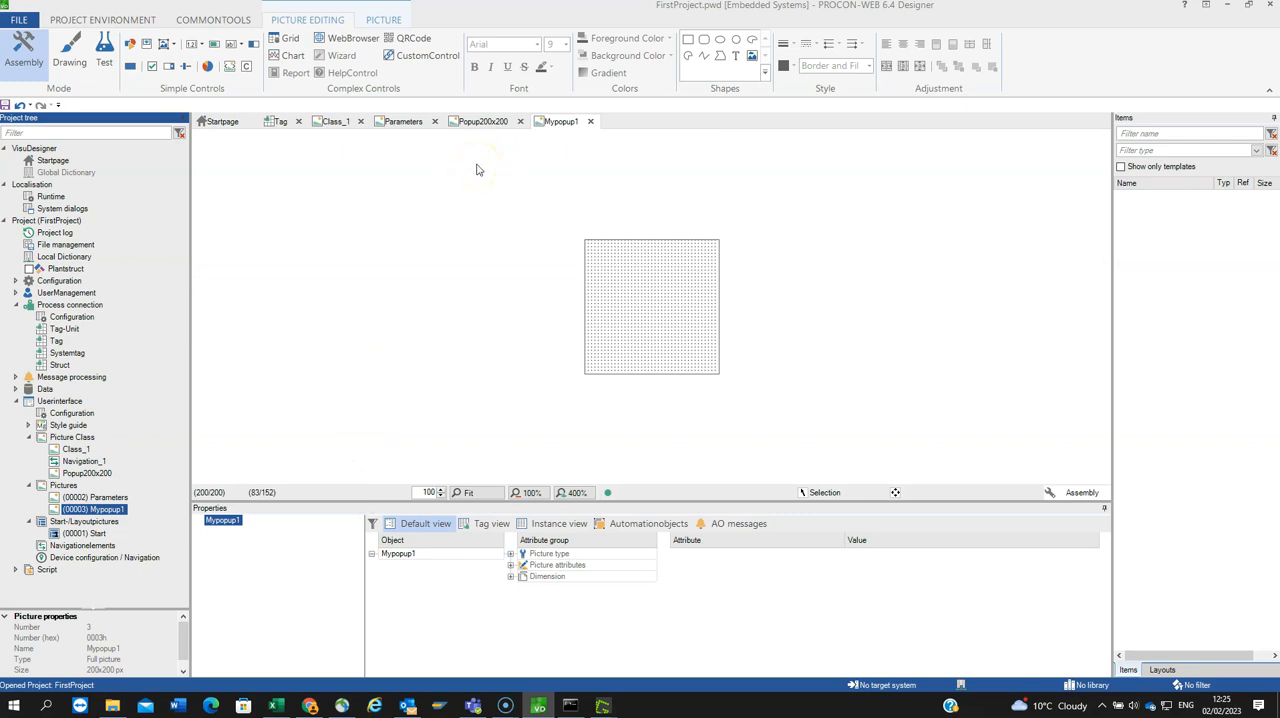
pyautogui.click(171, 46)
pyautogui.click(201, 60)
pyautogui.click(323, 144)
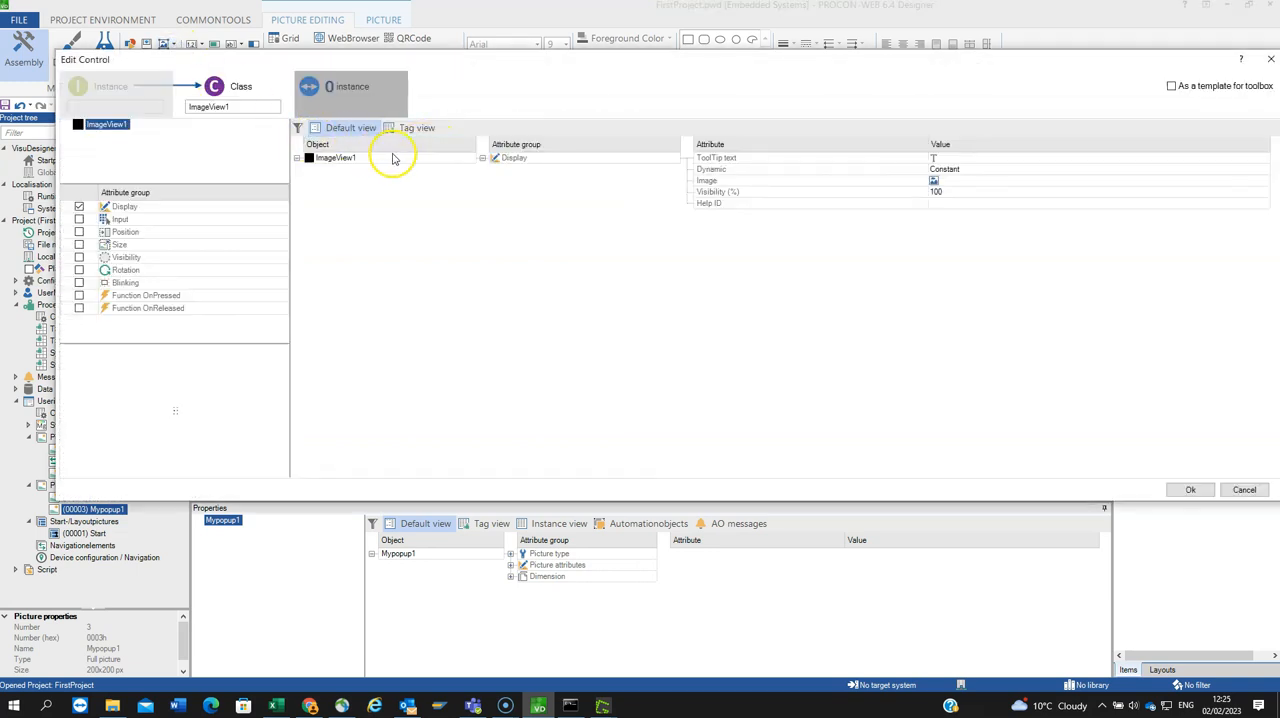
pyautogui.click(1191, 490)
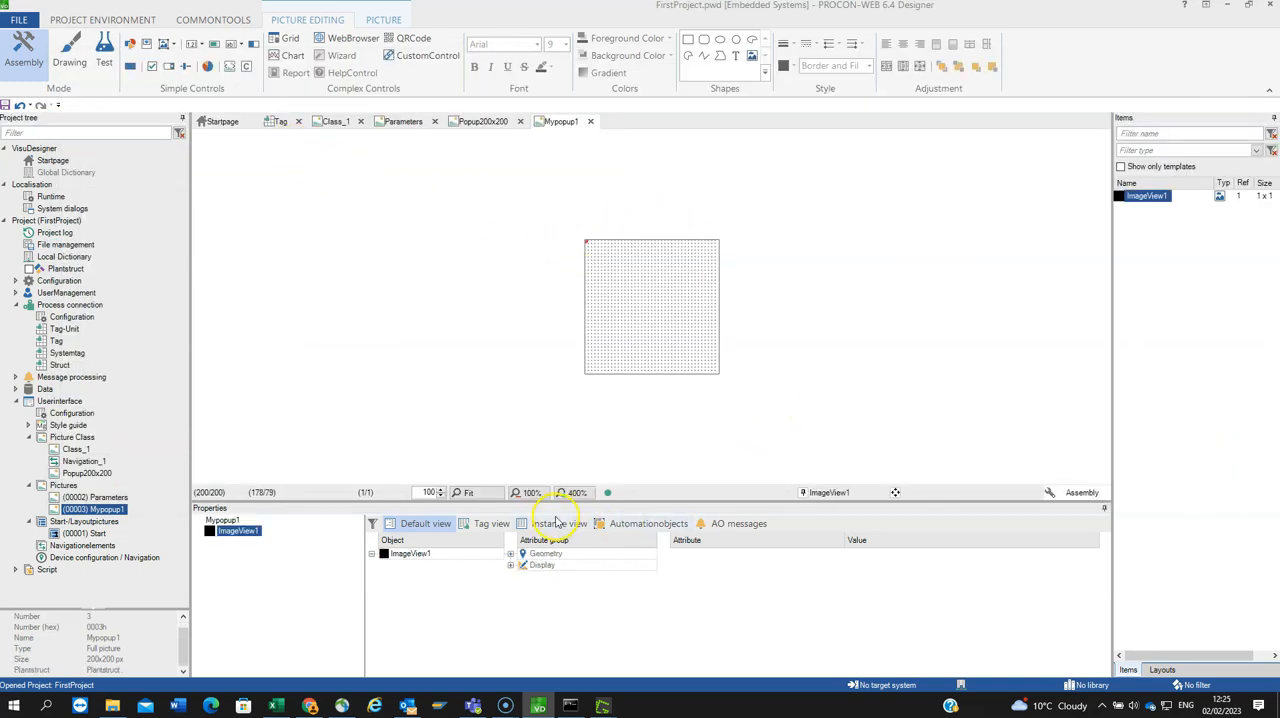
pyautogui.click(470, 493)
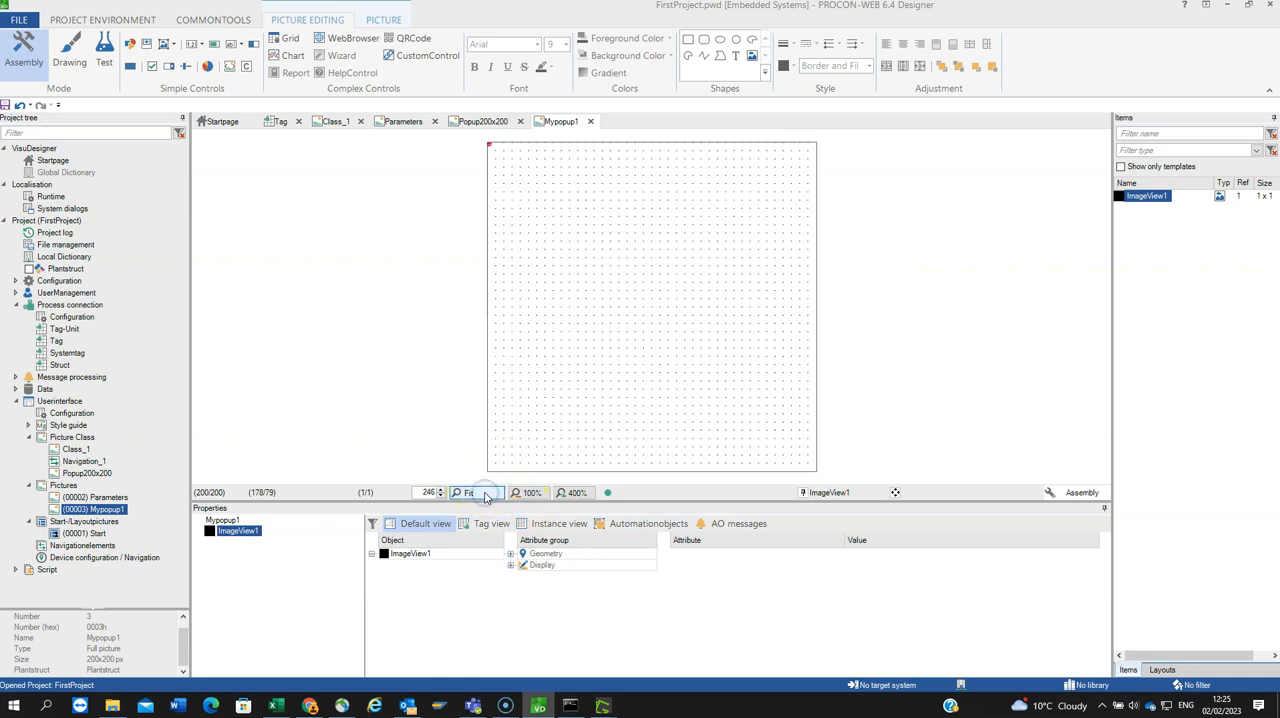
# Step: Enlarge the image view to about 76 × 76, move it to about X 60, Y 60, and compare its class and instance attributes
pyautogui.moveTo(490, 146); pyautogui.dragTo(608, 289)
pyautogui.moveTo(551, 183); pyautogui.dragTo(652, 278)
pyautogui.doubleClick(652, 285)
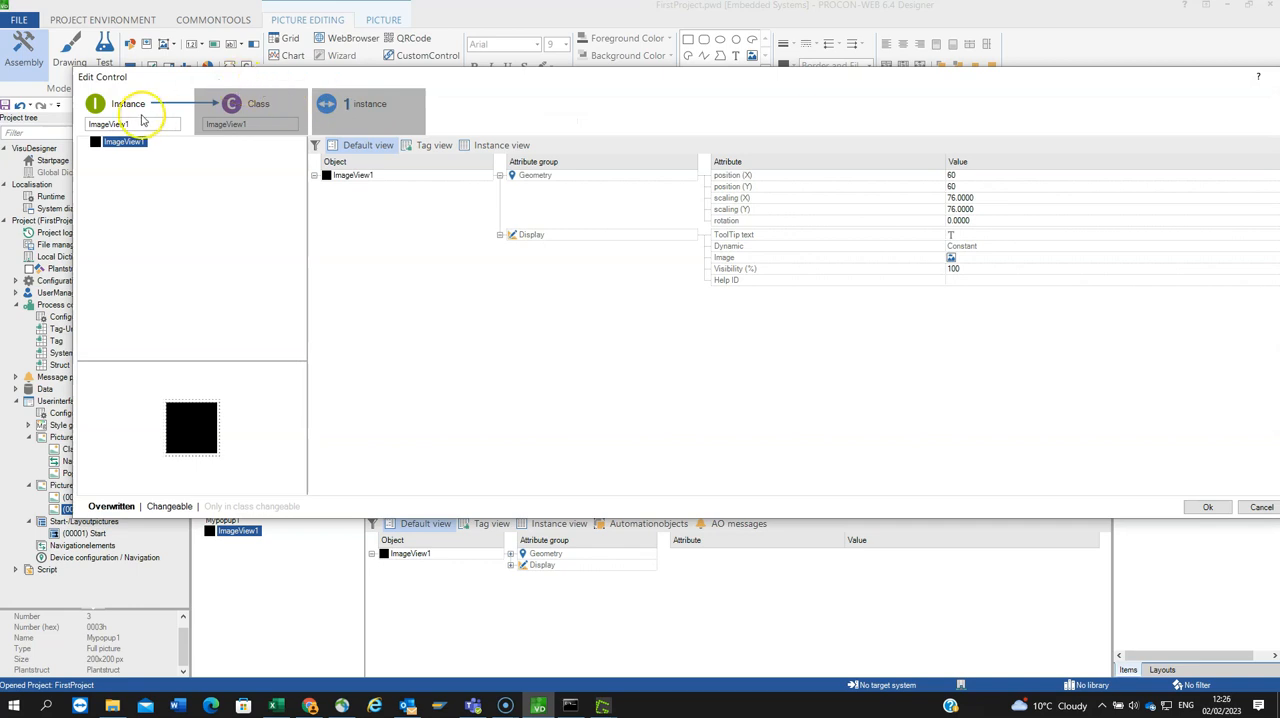
pyautogui.click(229, 128)
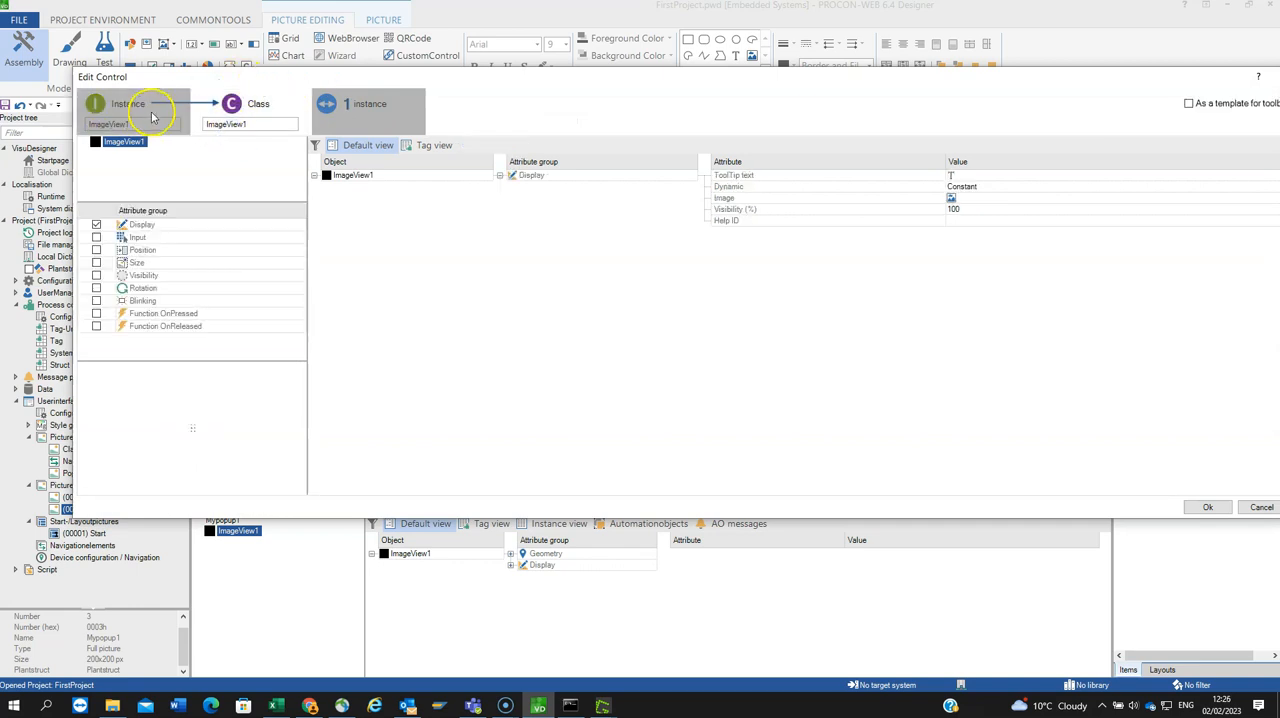
pyautogui.click(152, 113)
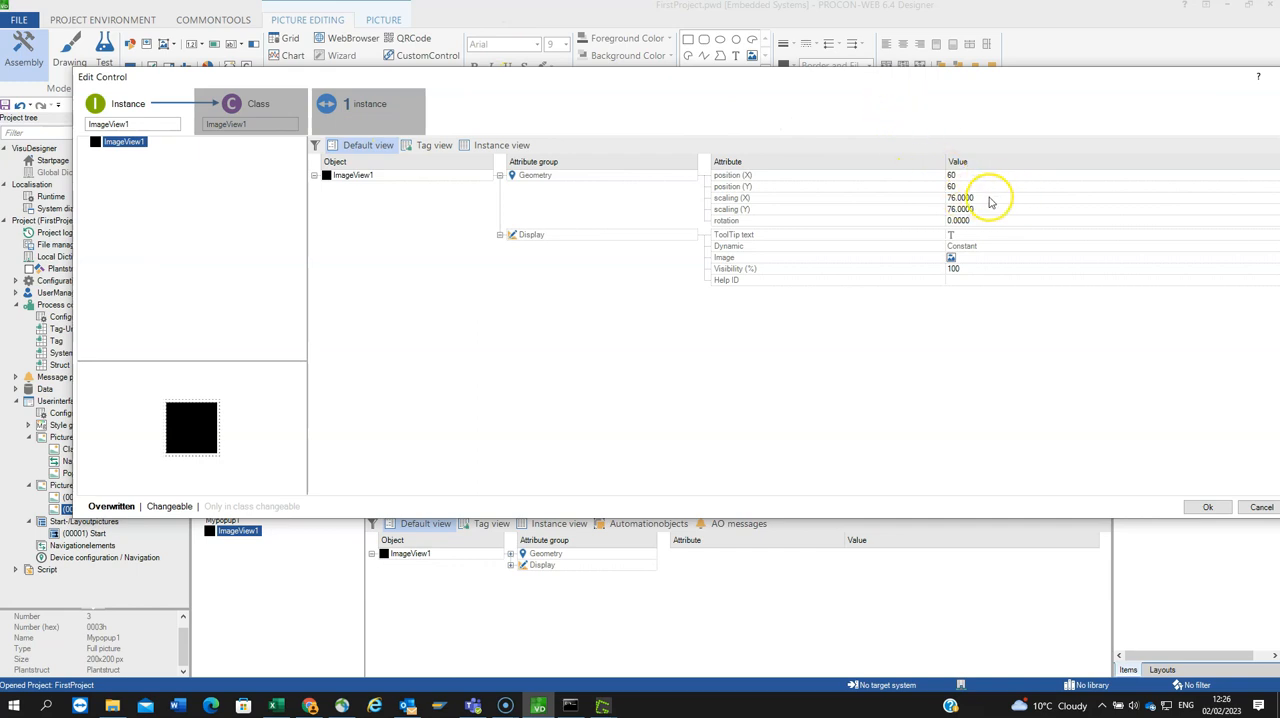
pyautogui.moveTo(951, 77); pyautogui.dragTo(816, 42)
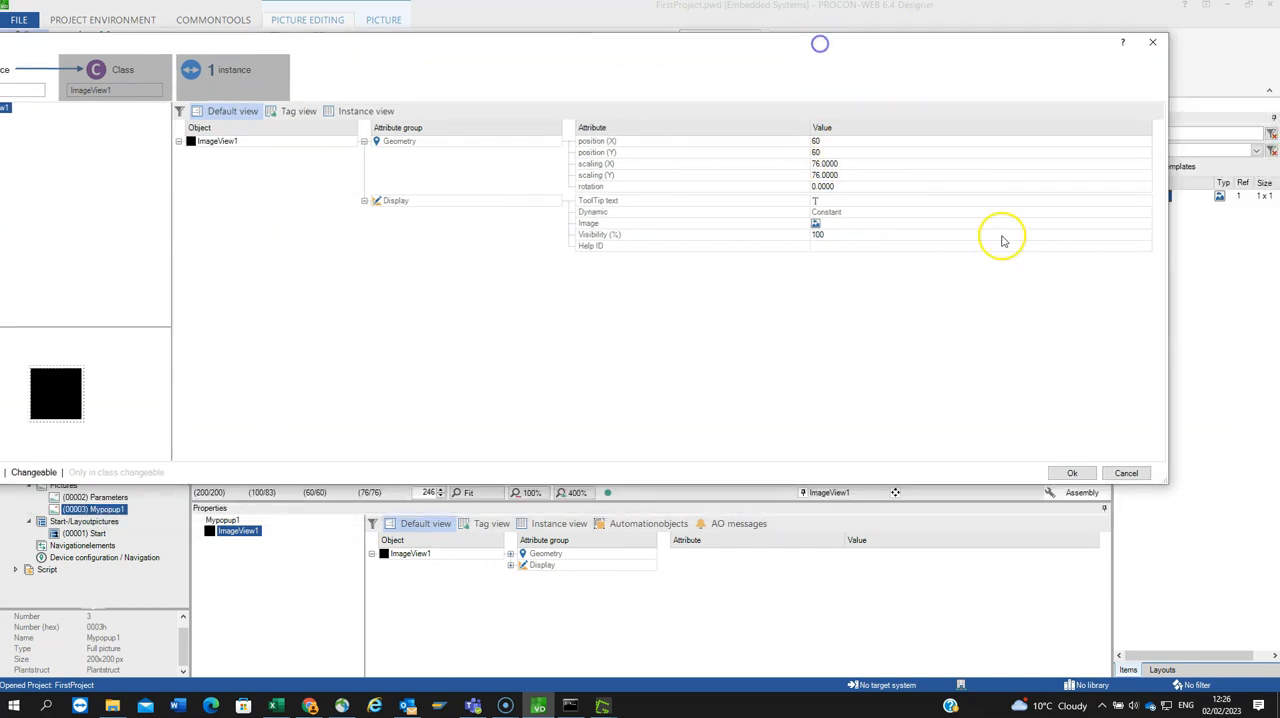
# Step: Import the bitmap english-flag-small.png and assign it as the image of the ImageView1 instance
pyautogui.click(1144, 224)
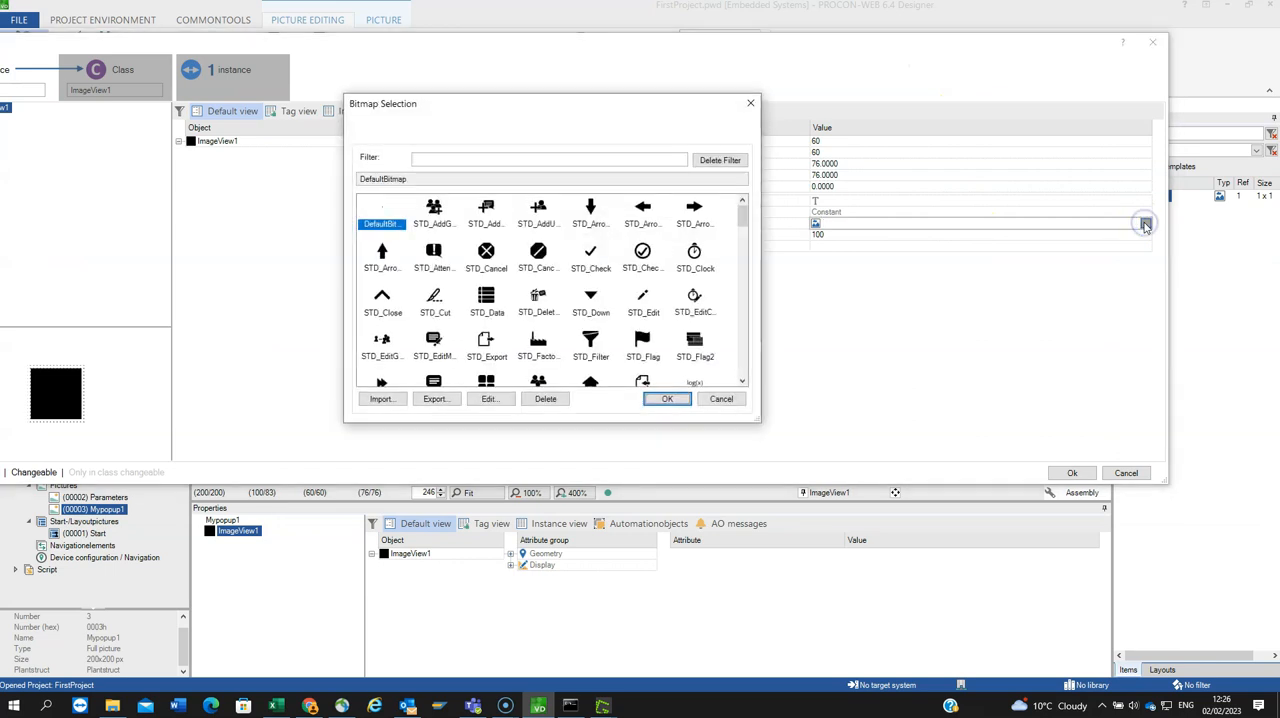
pyautogui.scroll(-10, 612, 245)
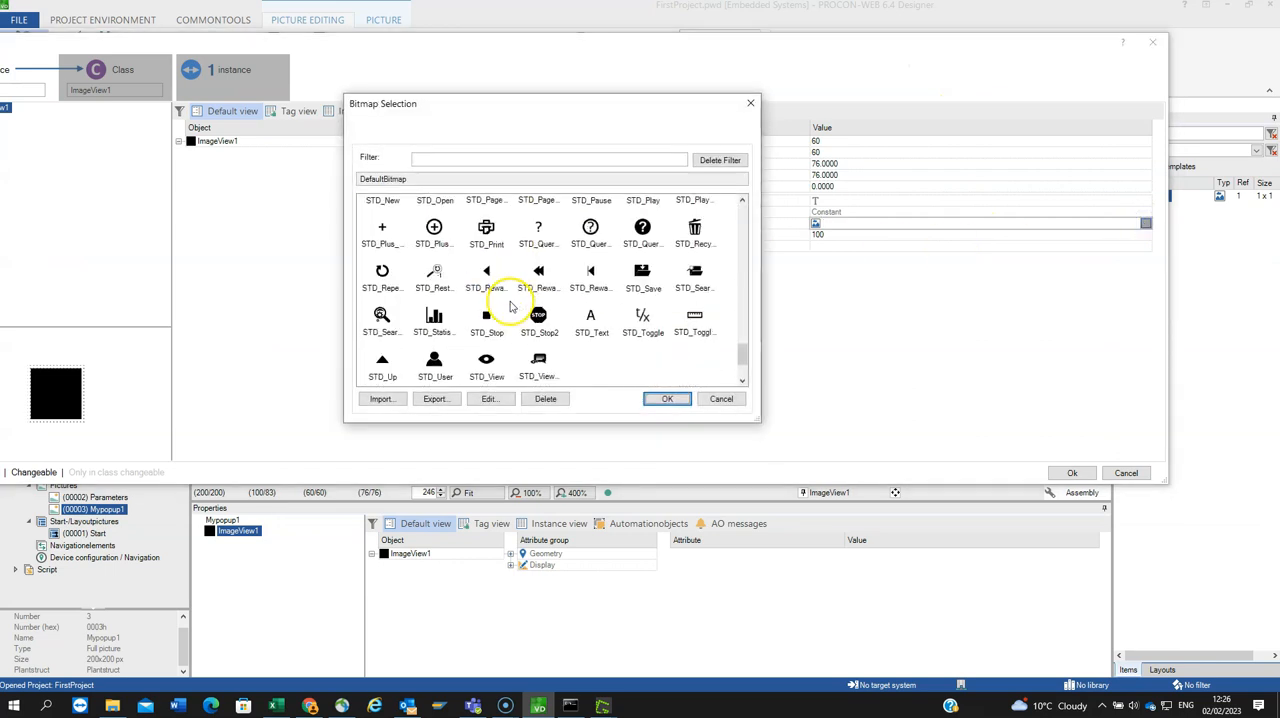
pyautogui.scroll(5, 512, 305)
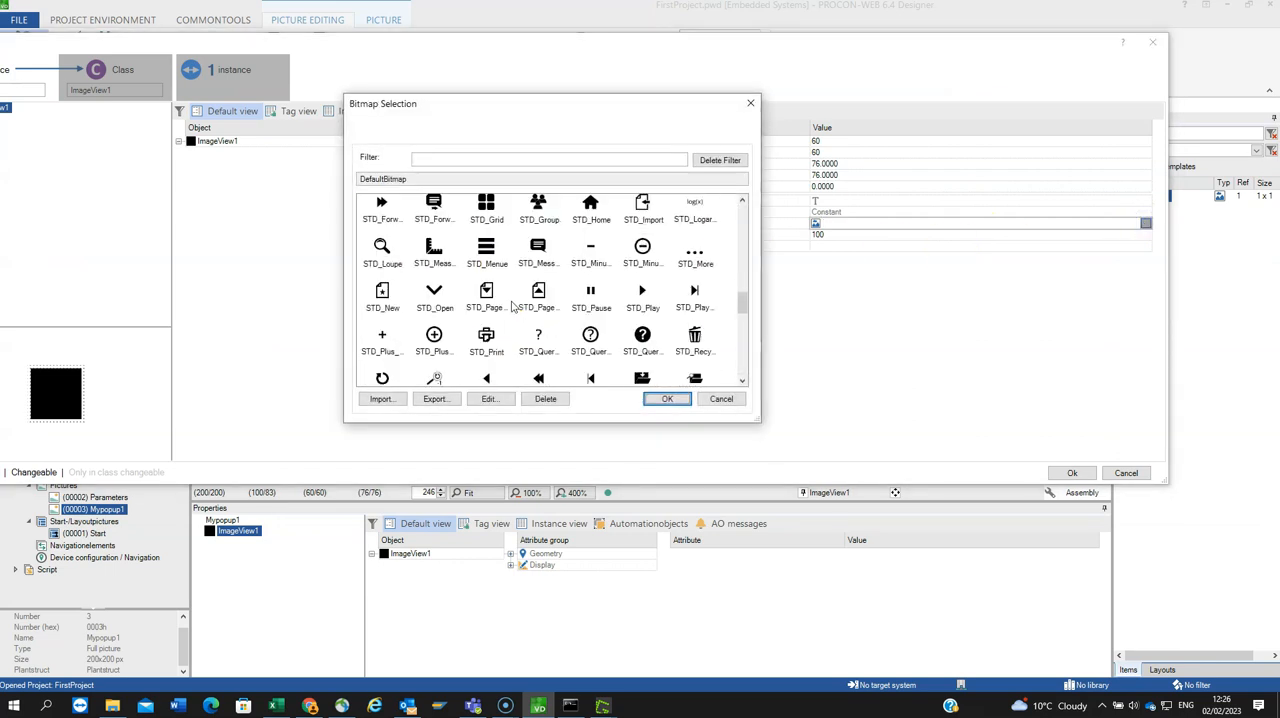
pyautogui.scroll(1, 512, 305)
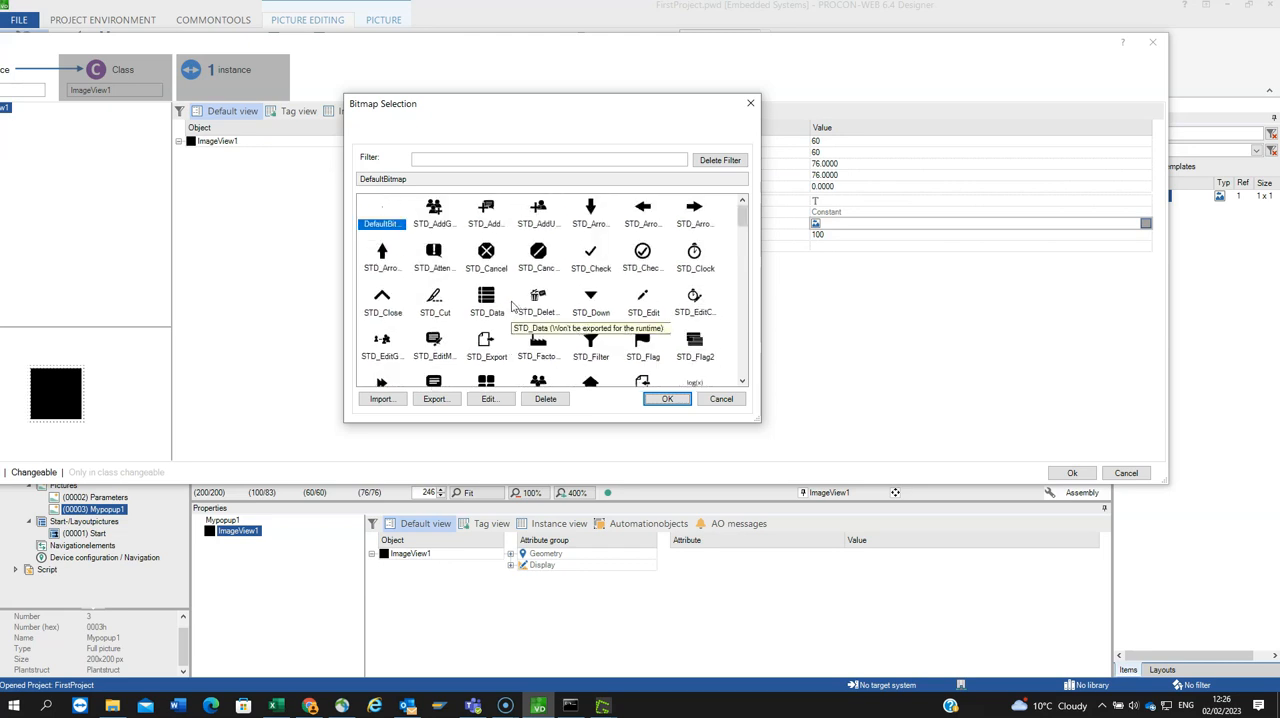
pyautogui.scroll(-1, 512, 305)
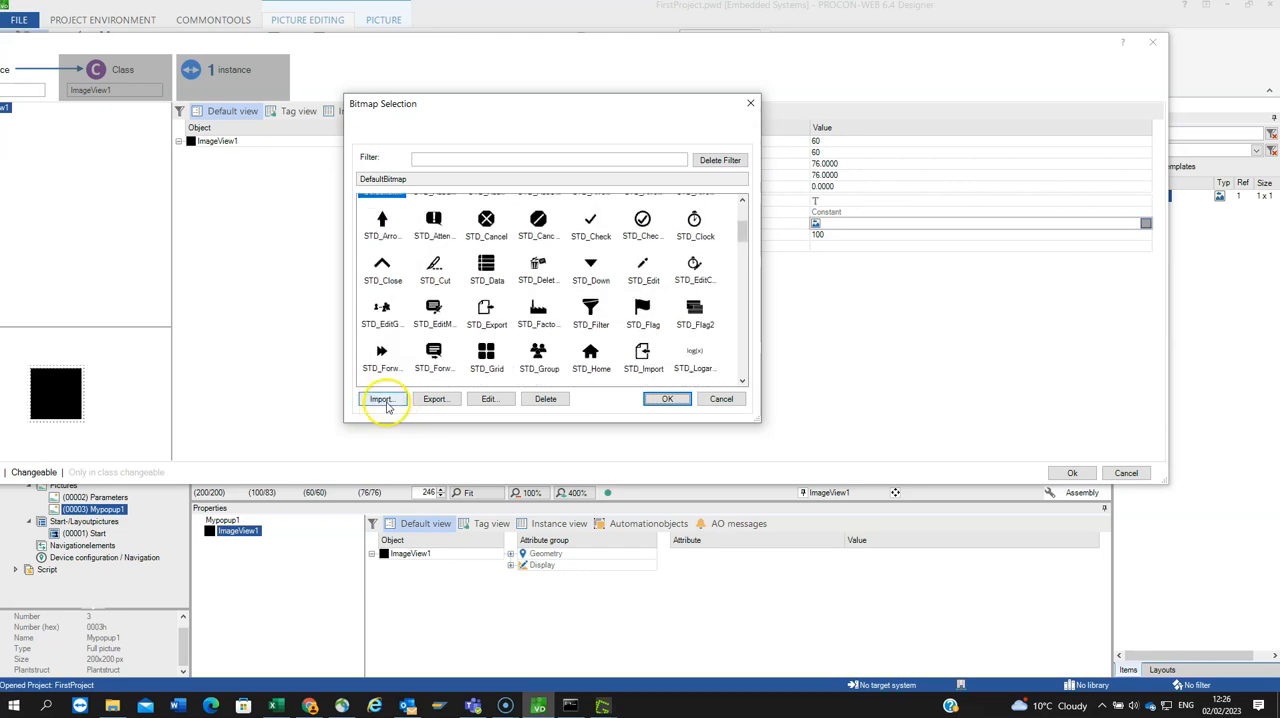
pyautogui.click(381, 399)
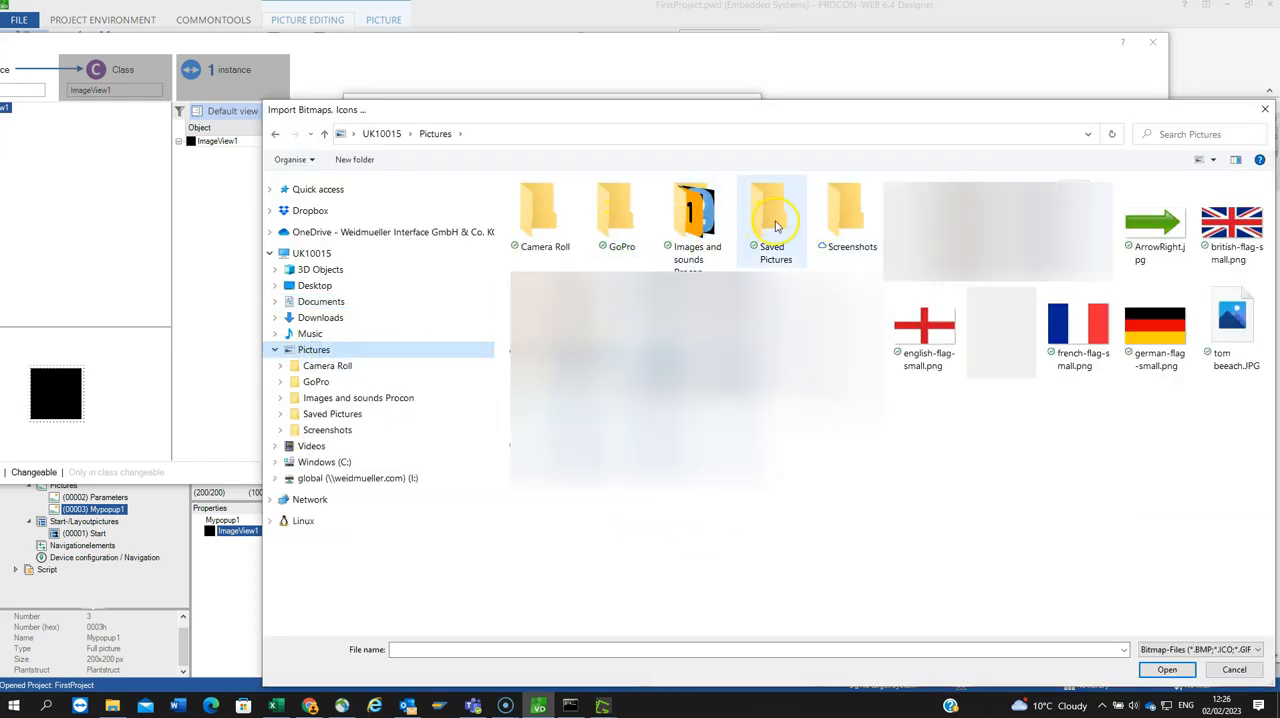
pyautogui.click(933, 343)
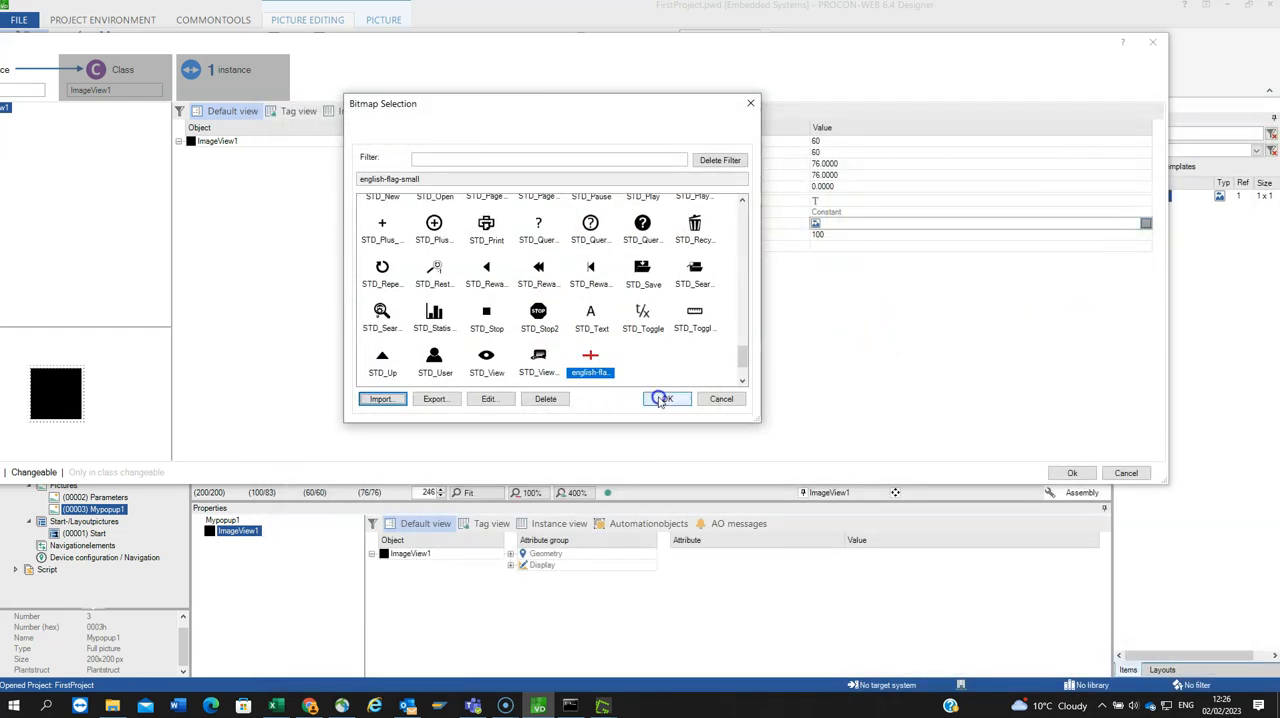
pyautogui.click(662, 399)
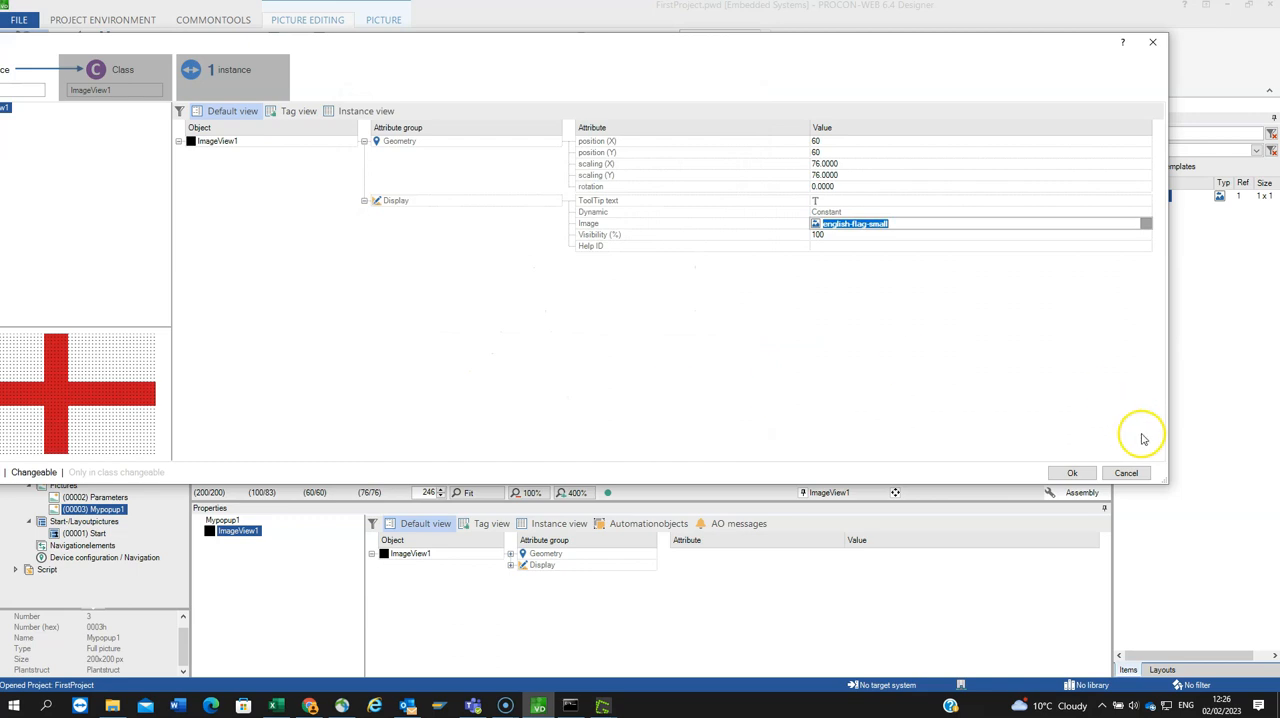
pyautogui.click(1073, 472)
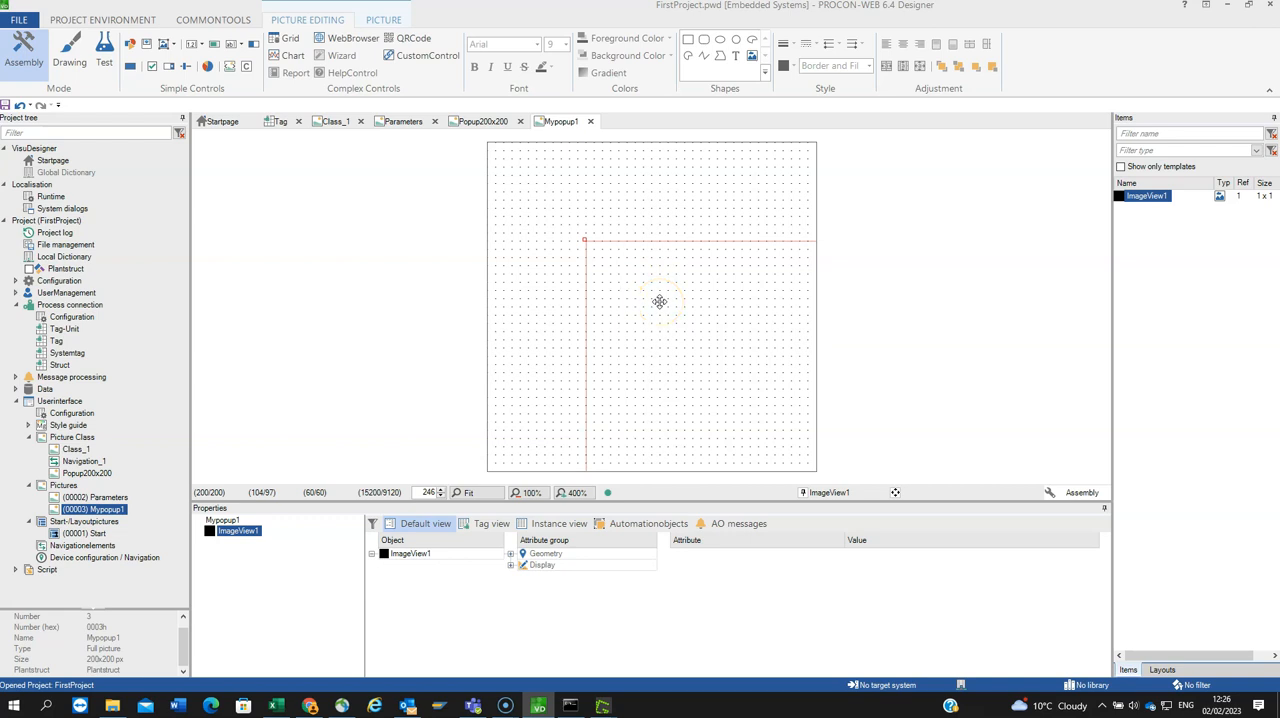
# Step: Set the X and Y scaling of the ImageView1 instance to 1
pyautogui.doubleClick(660, 301)
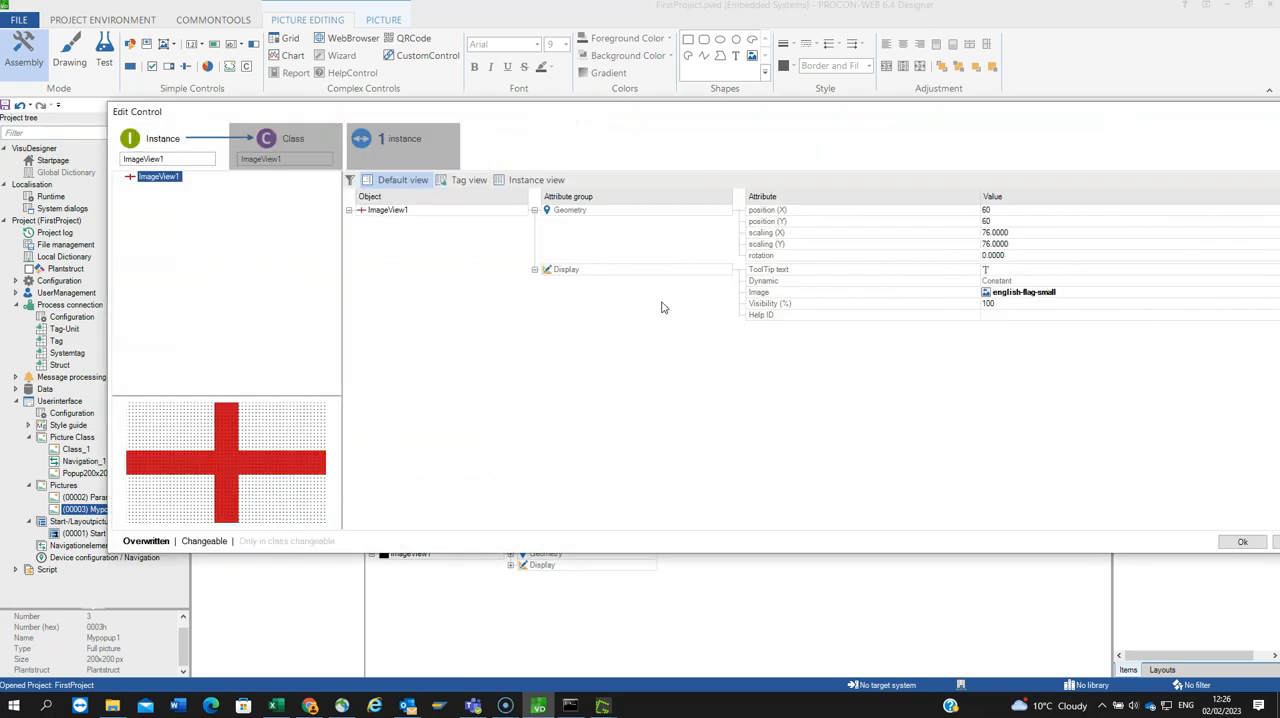
pyautogui.click(1031, 232)
pyautogui.write('1')
pyautogui.press('Return')
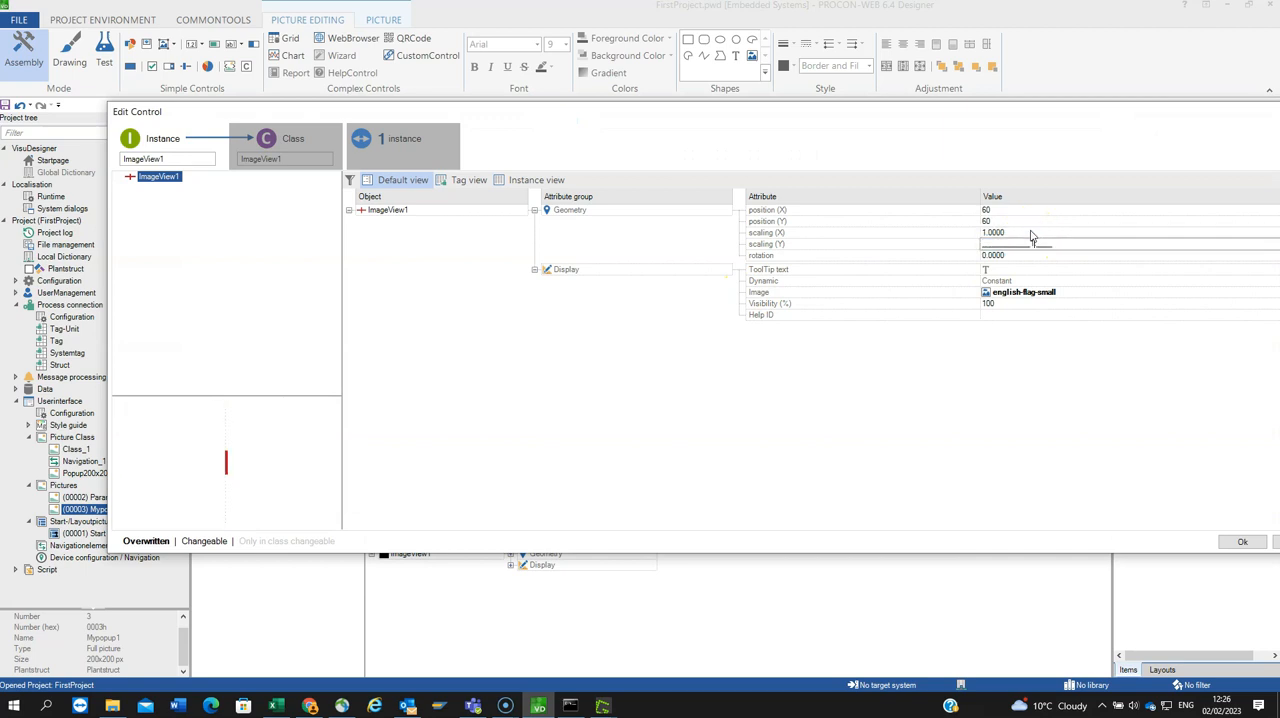
pyautogui.write('1')
pyautogui.click(1096, 284)
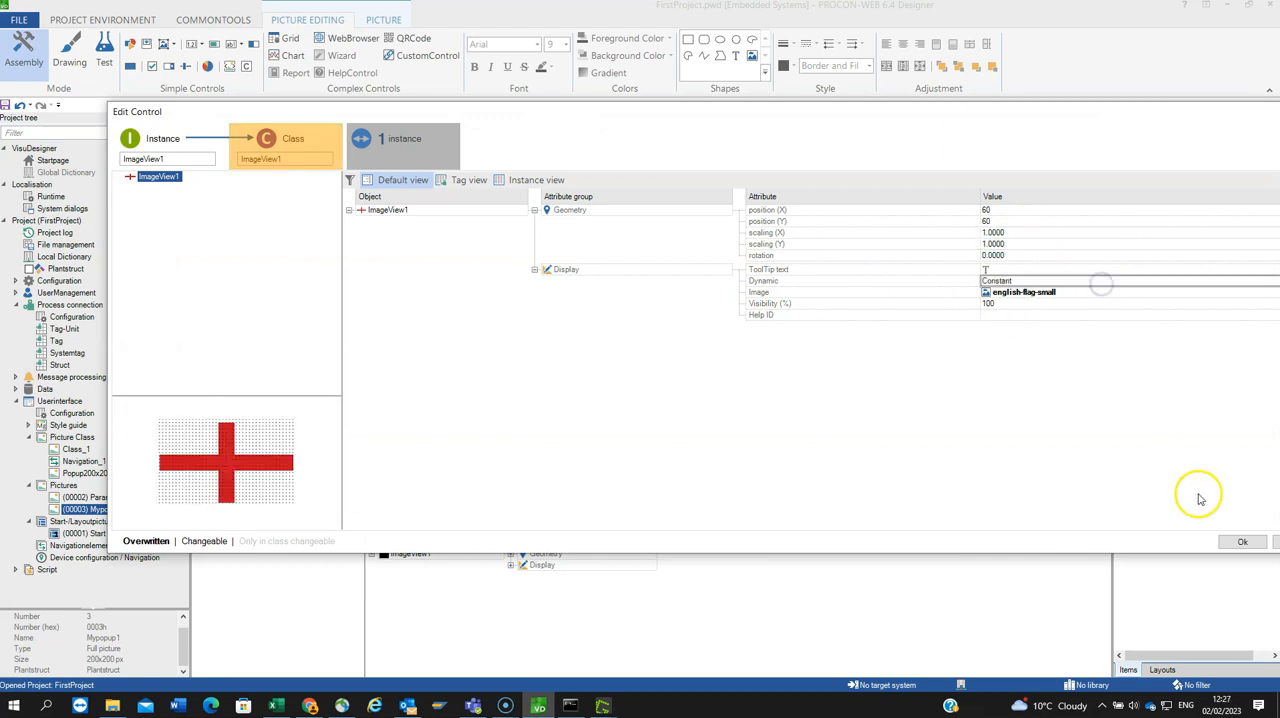
pyautogui.click(1230, 541)
# Step: Move the flag image so that it spans the full width of Mypopup1 and sits centred in the picture
pyautogui.click(757, 286)
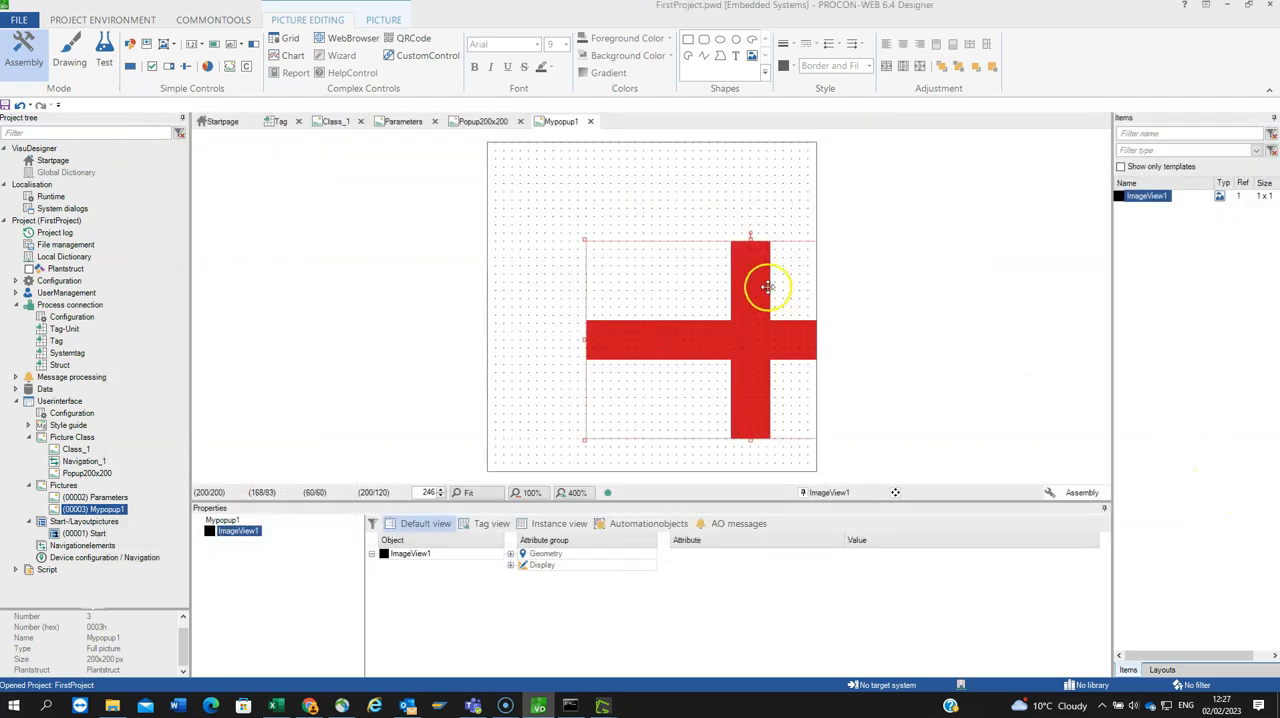
pyautogui.moveTo(710, 274); pyautogui.dragTo(654, 262)
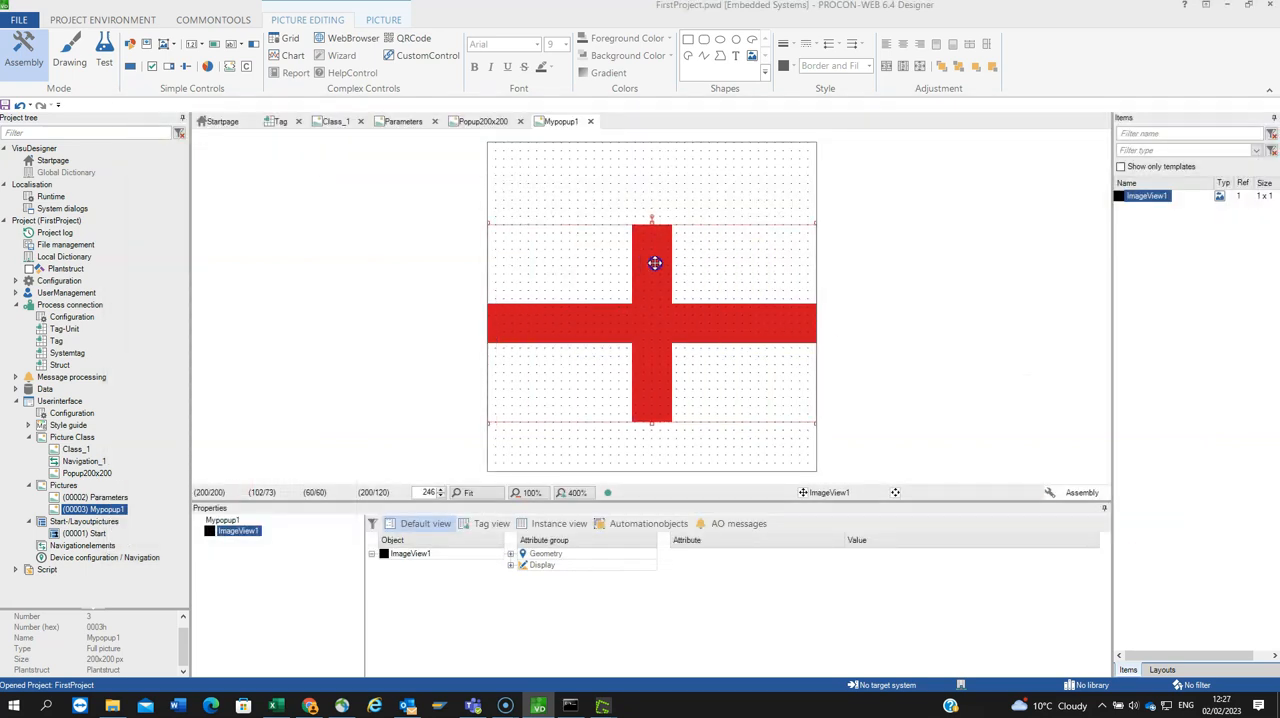
pyautogui.click(613, 186)
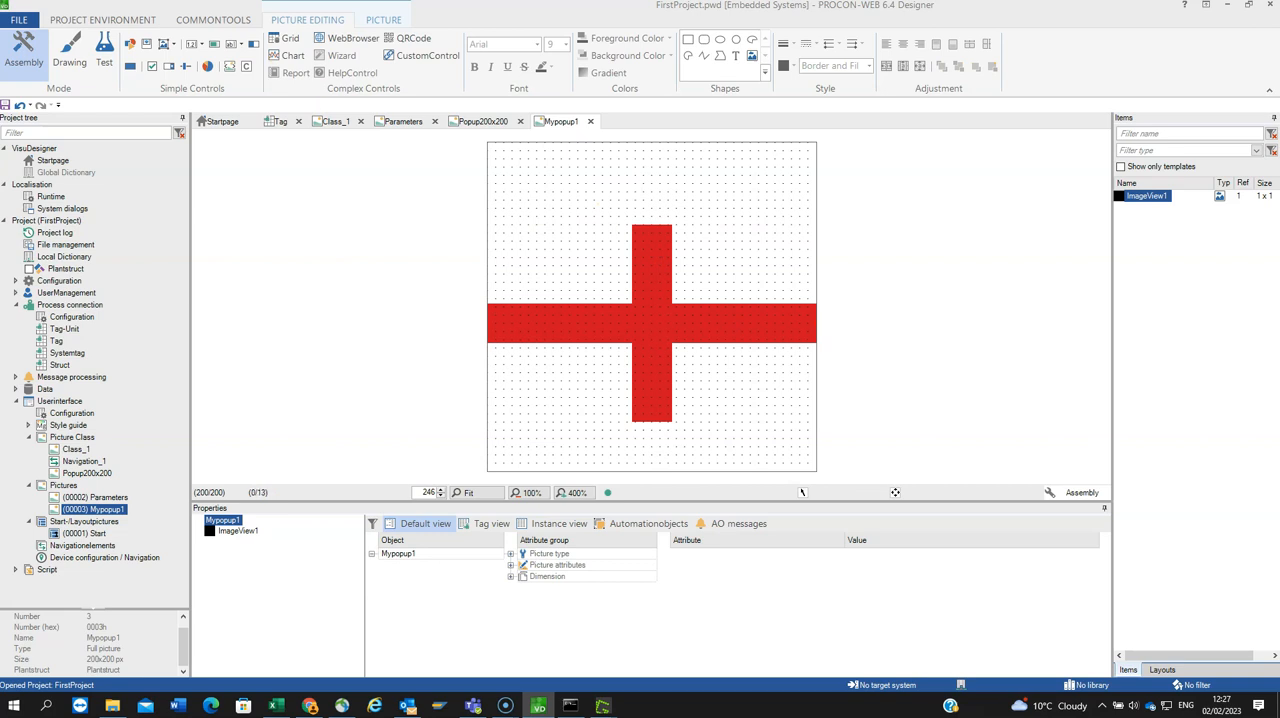
# Step: Insert a constant text control with default properties and place it above the flag at about X 75, Y 25
pyautogui.click(241, 50)
pyautogui.click(256, 78)
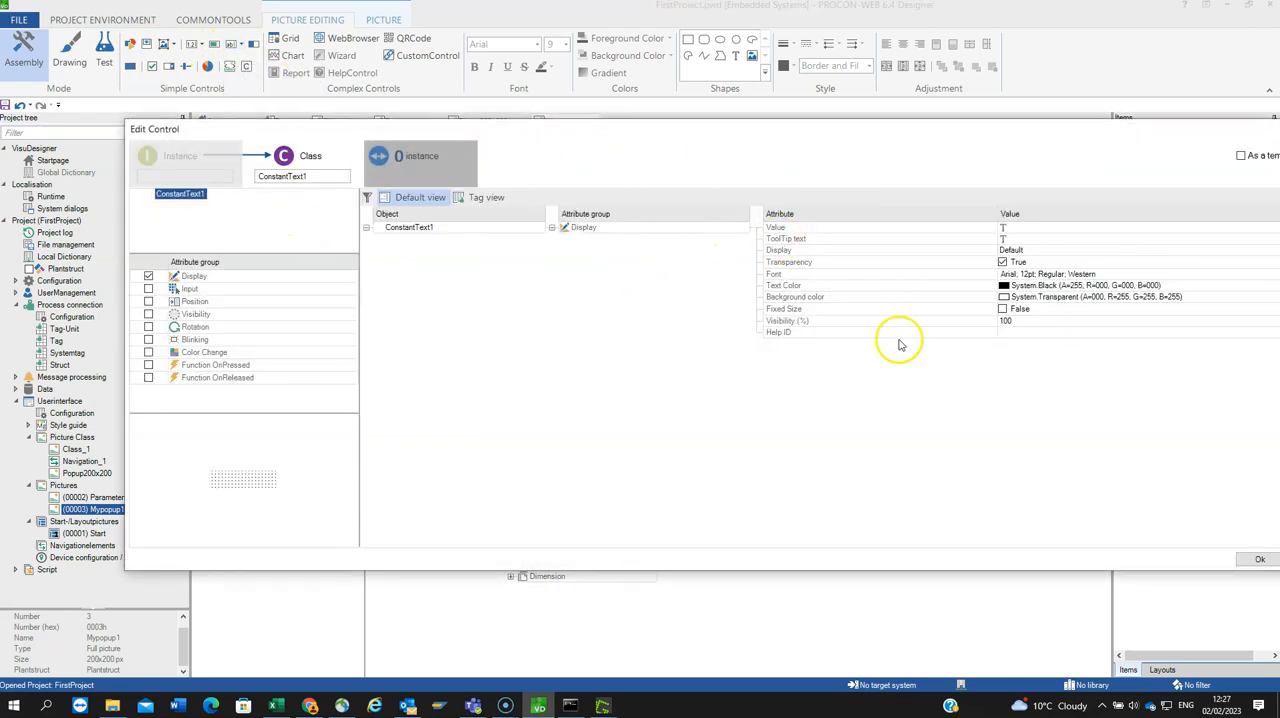
pyautogui.click(1250, 557)
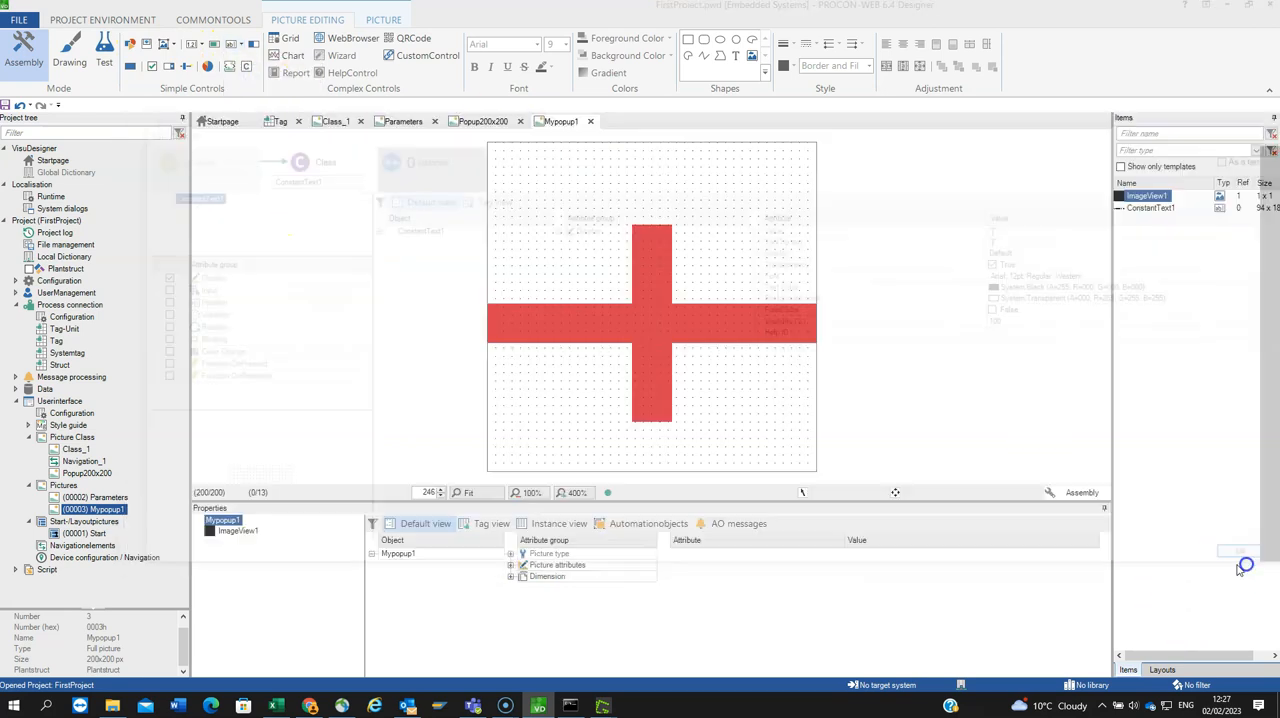
pyautogui.moveTo(493, 165); pyautogui.dragTo(621, 196)
# Step: Set the constant text's value to Mypopup and centre the text horizontally above the flag
pyautogui.doubleClick(620, 196)
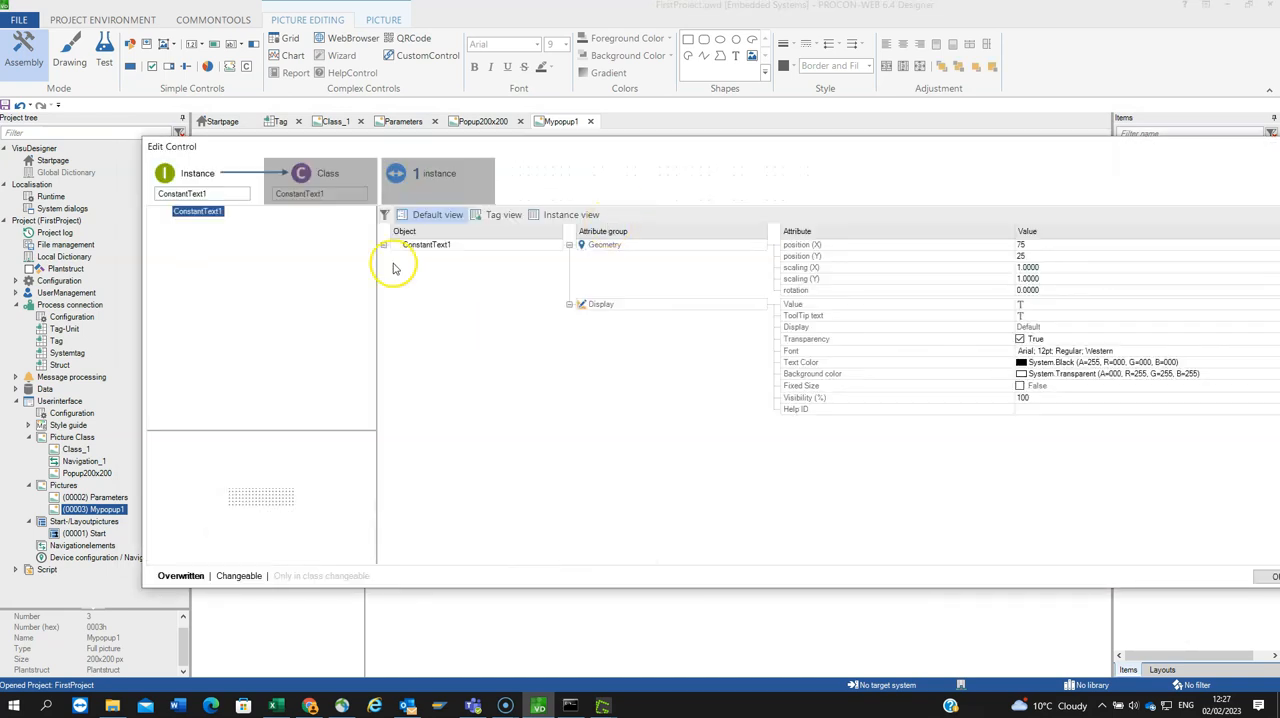
pyautogui.click(1047, 305)
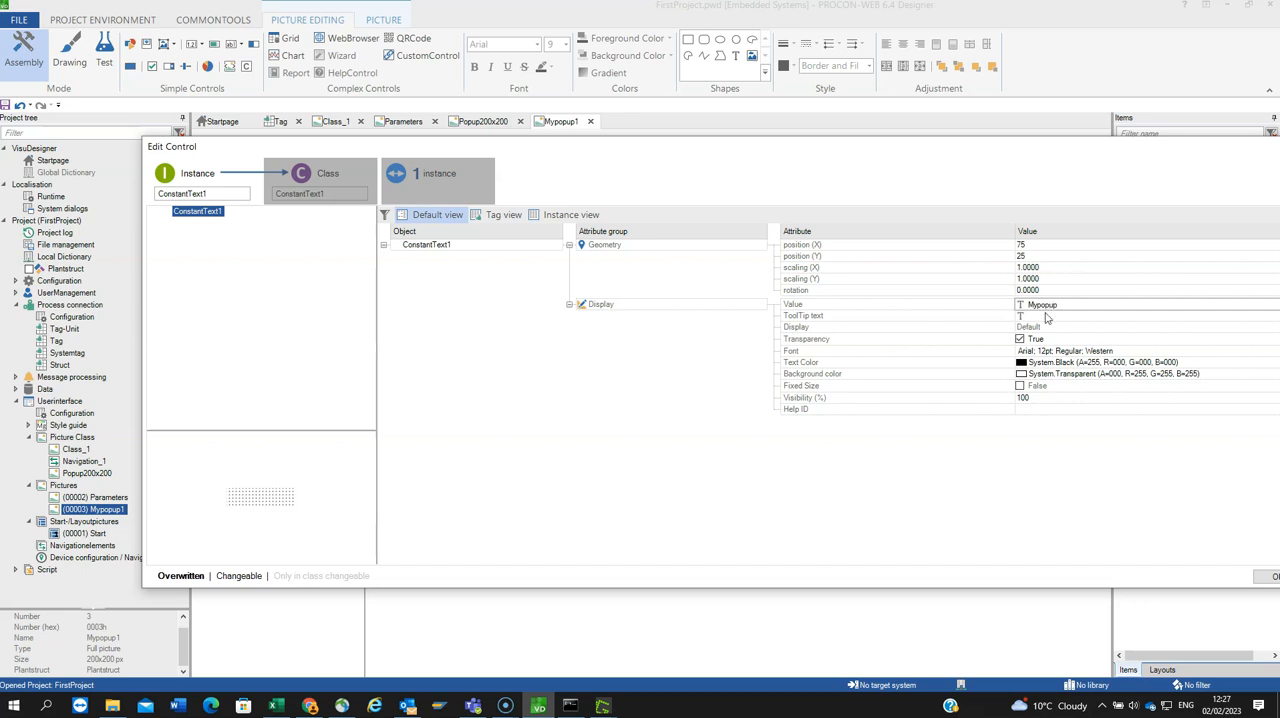
pyautogui.click(1262, 577)
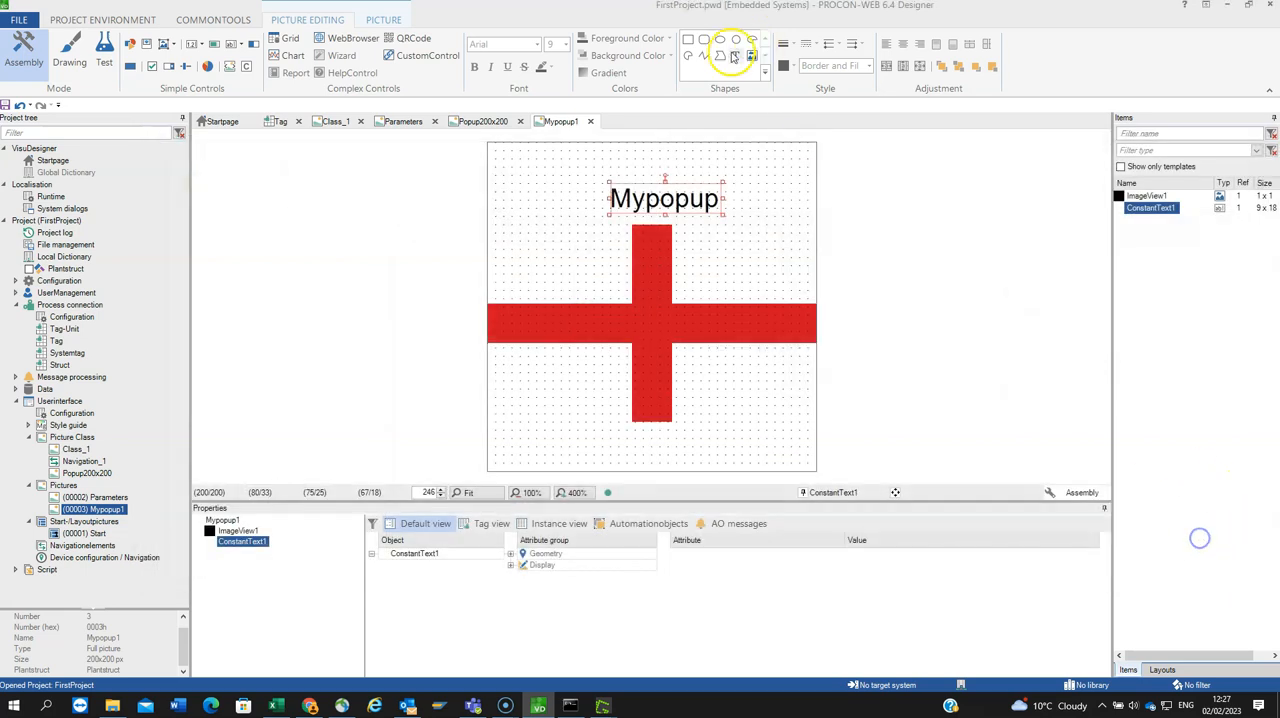
pyautogui.moveTo(664, 190); pyautogui.dragTo(648, 190)
pyautogui.click(728, 261)
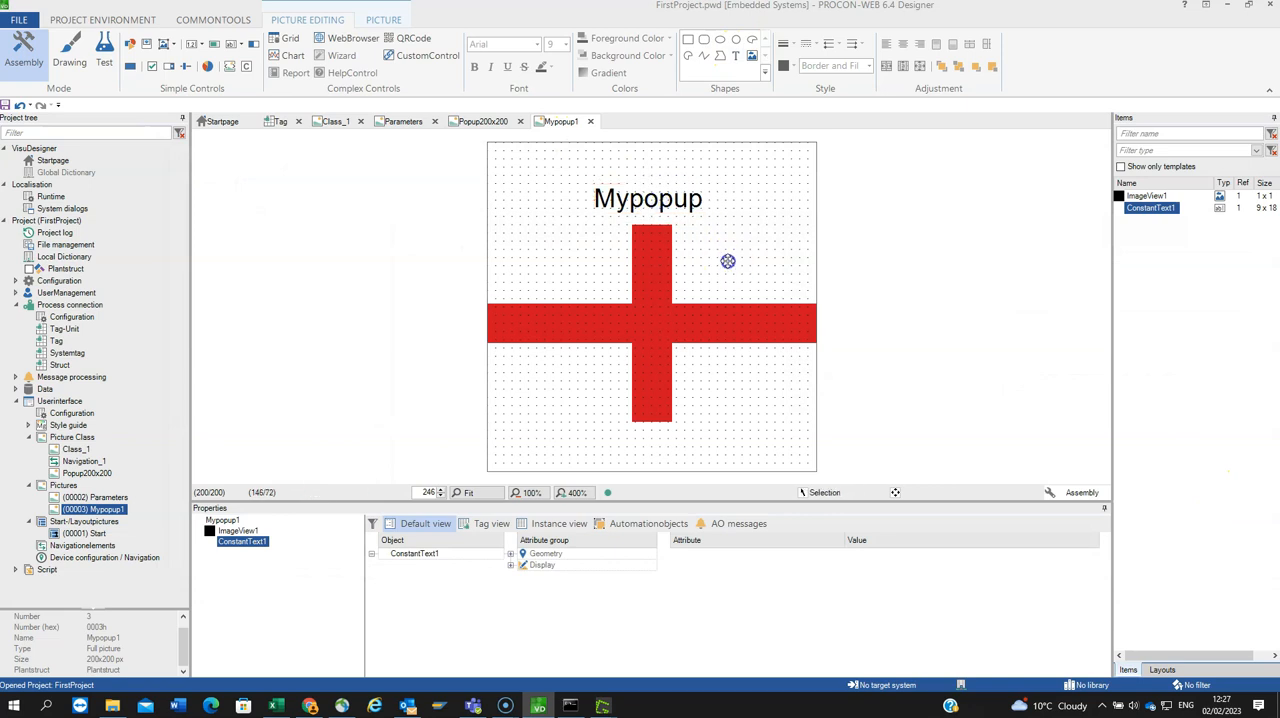
pyautogui.click(521, 174)
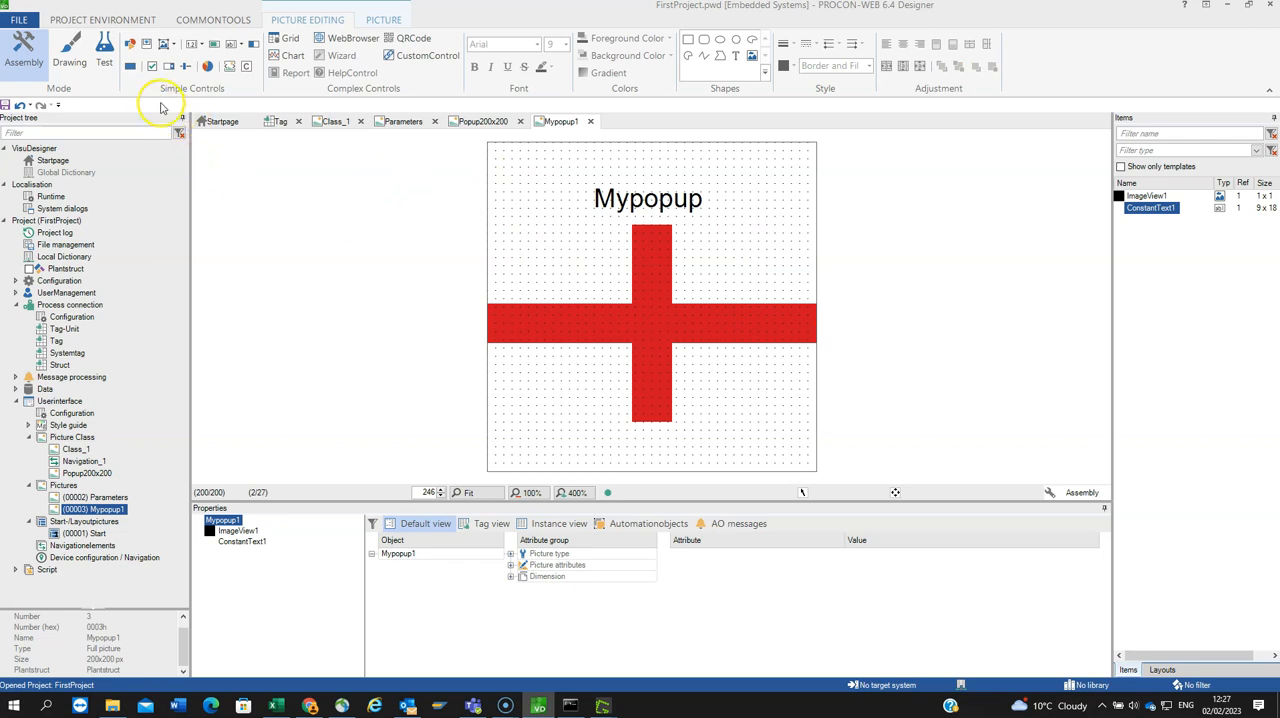
# Step: Insert a button control, review its attribute groups, keep the defaults and place it in the lower-left corner of Mypopup1
pyautogui.click(130, 66)
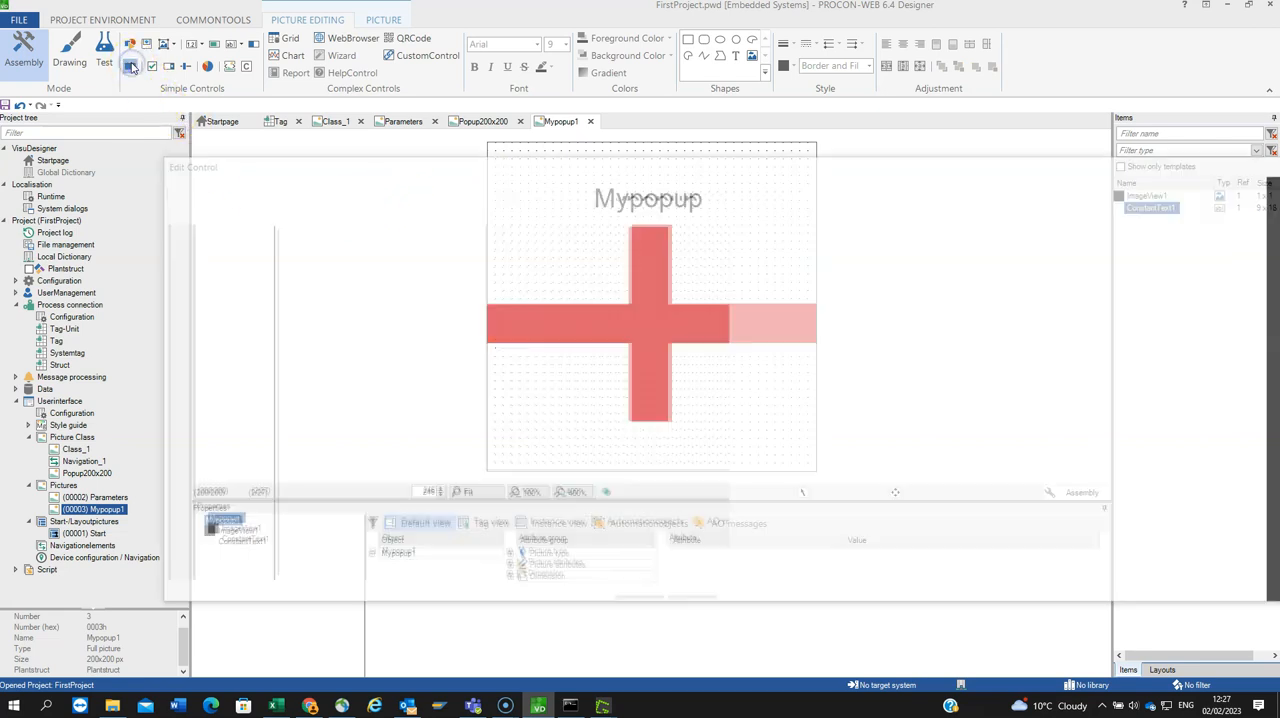
pyautogui.moveTo(357, 160); pyautogui.dragTo(240, 70)
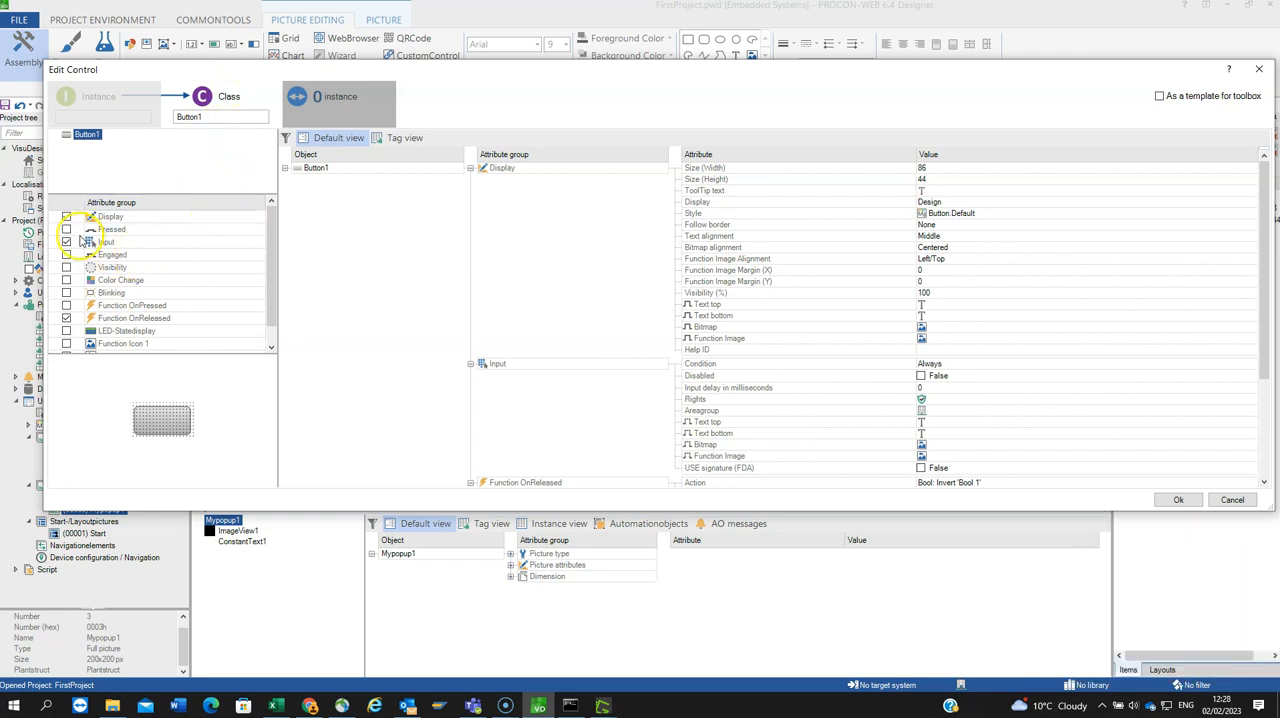
pyautogui.moveTo(269, 277); pyautogui.dragTo(272, 314)
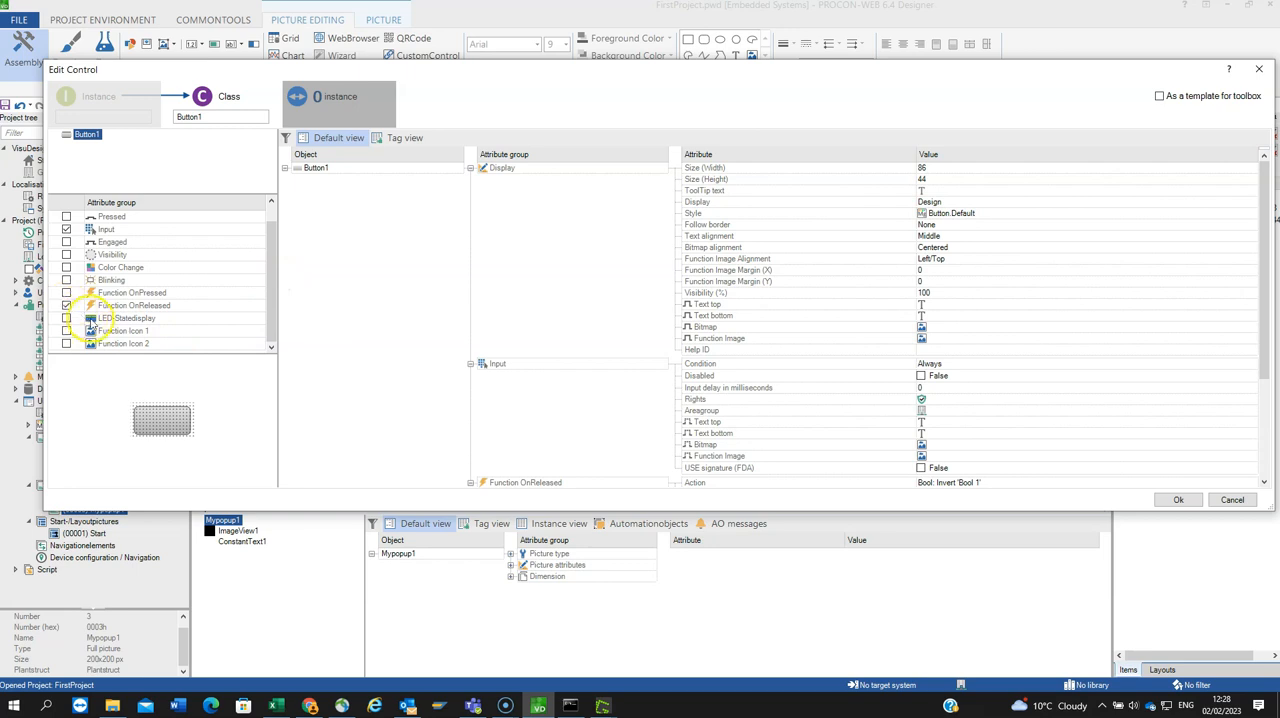
pyautogui.scroll(1, 119, 301)
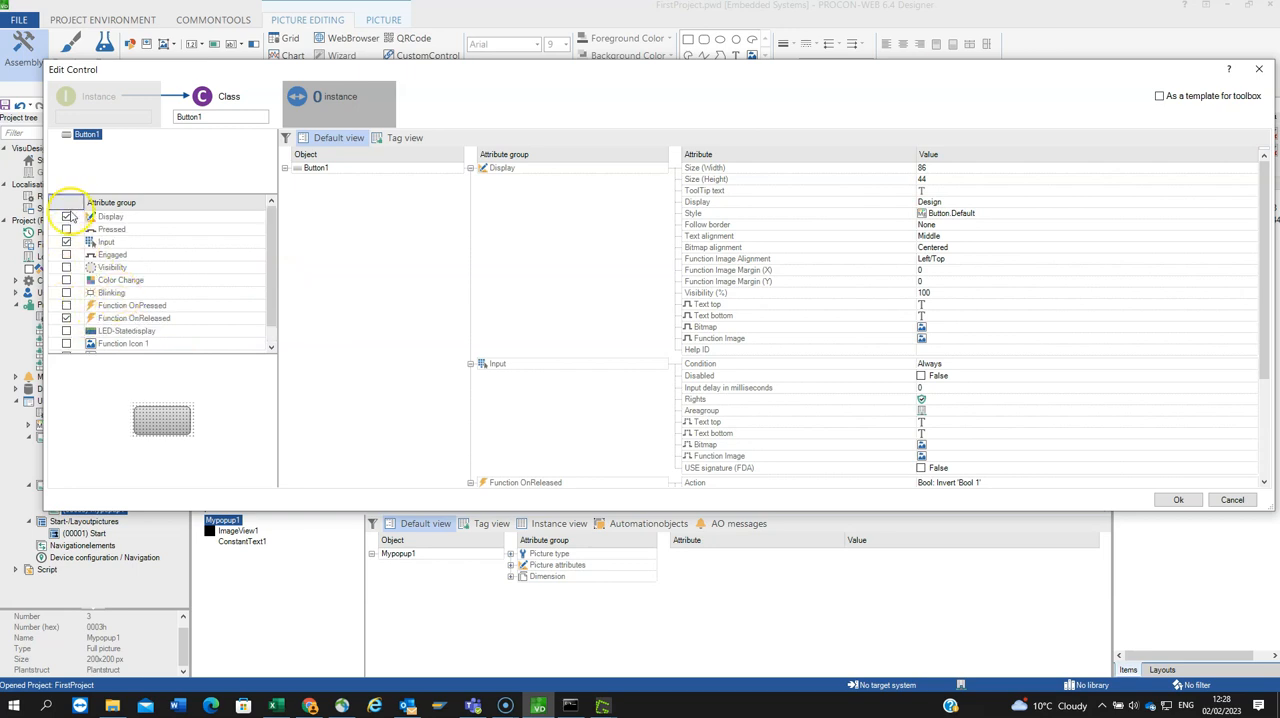
pyautogui.scroll(-1, 77, 255)
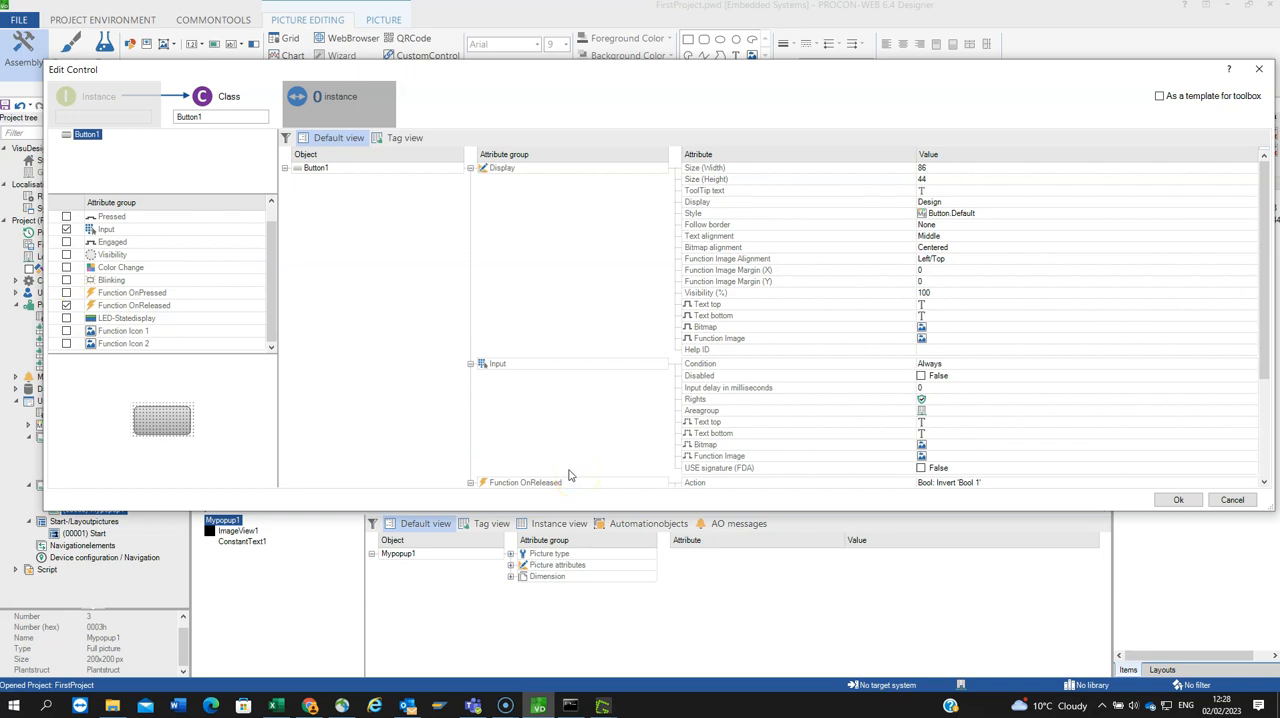
pyautogui.click(1178, 499)
pyautogui.moveTo(528, 170); pyautogui.dragTo(533, 424)
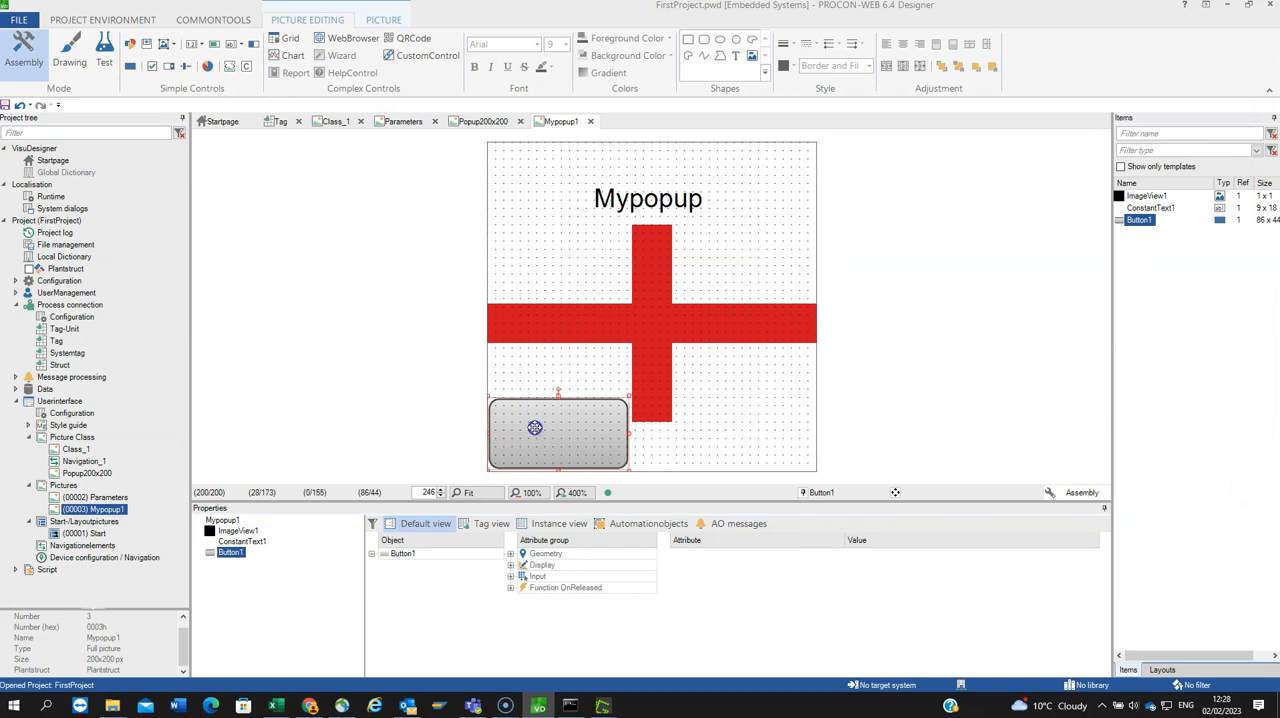
# Step: Label the button instance Close on its top line and Popup on its bottom line, with the tooltip "Press this button to close popup"
pyautogui.doubleClick(535, 427)
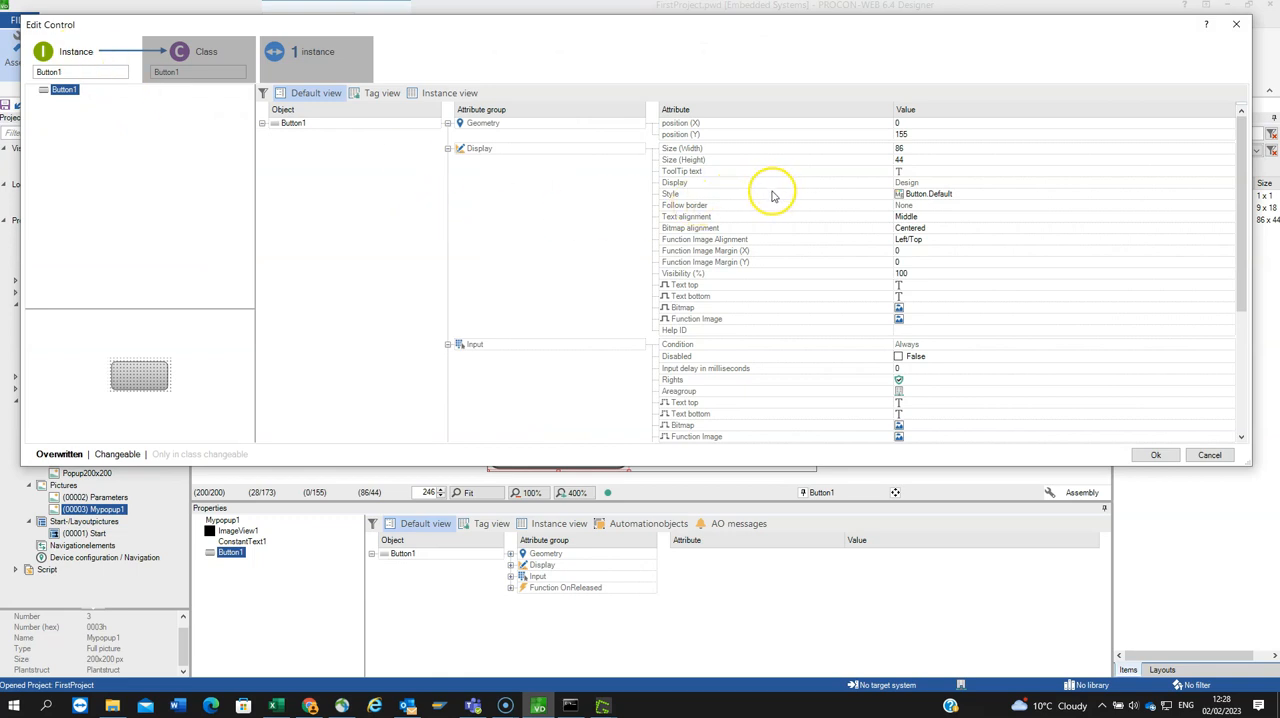
pyautogui.click(917, 286)
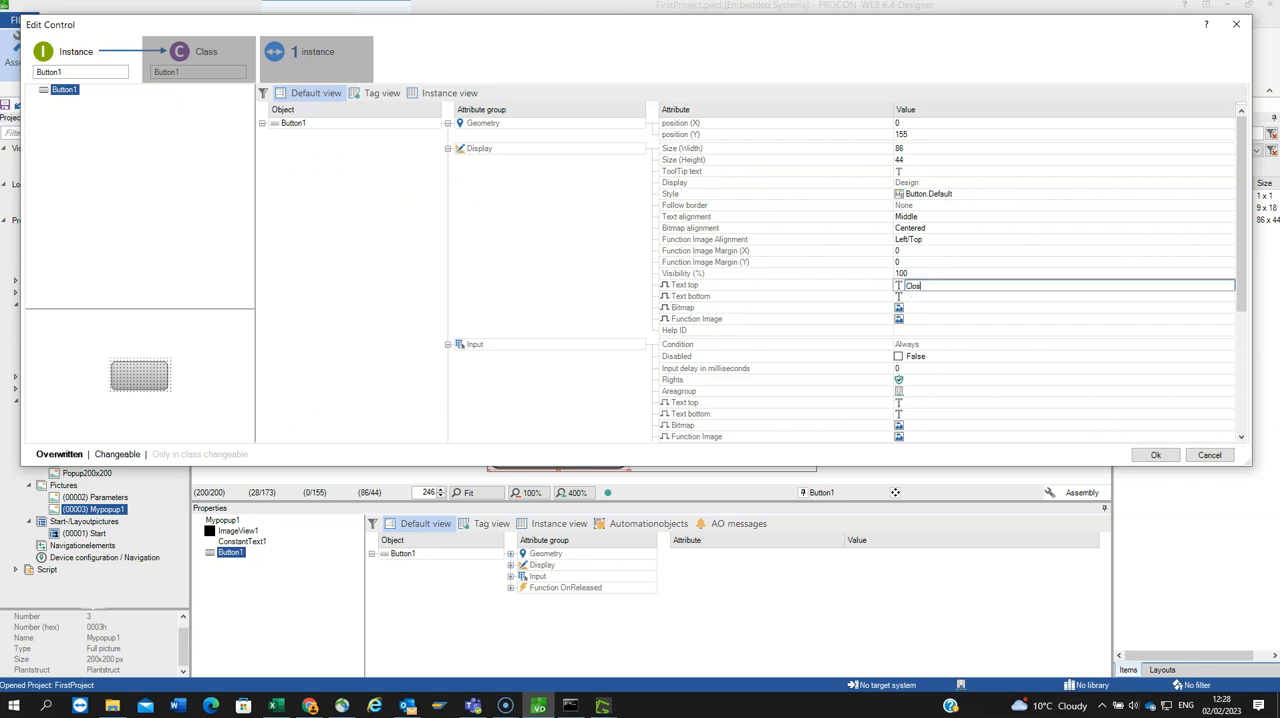
pyautogui.click(933, 295)
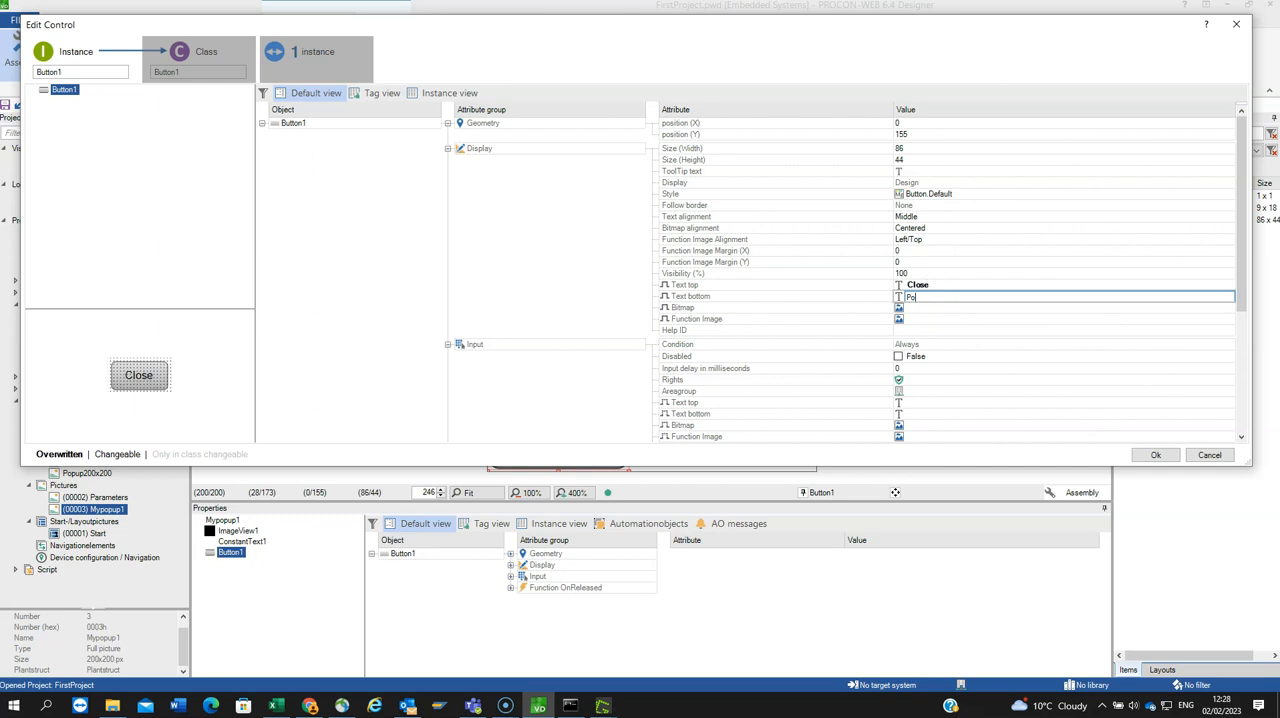
pyautogui.click(980, 356)
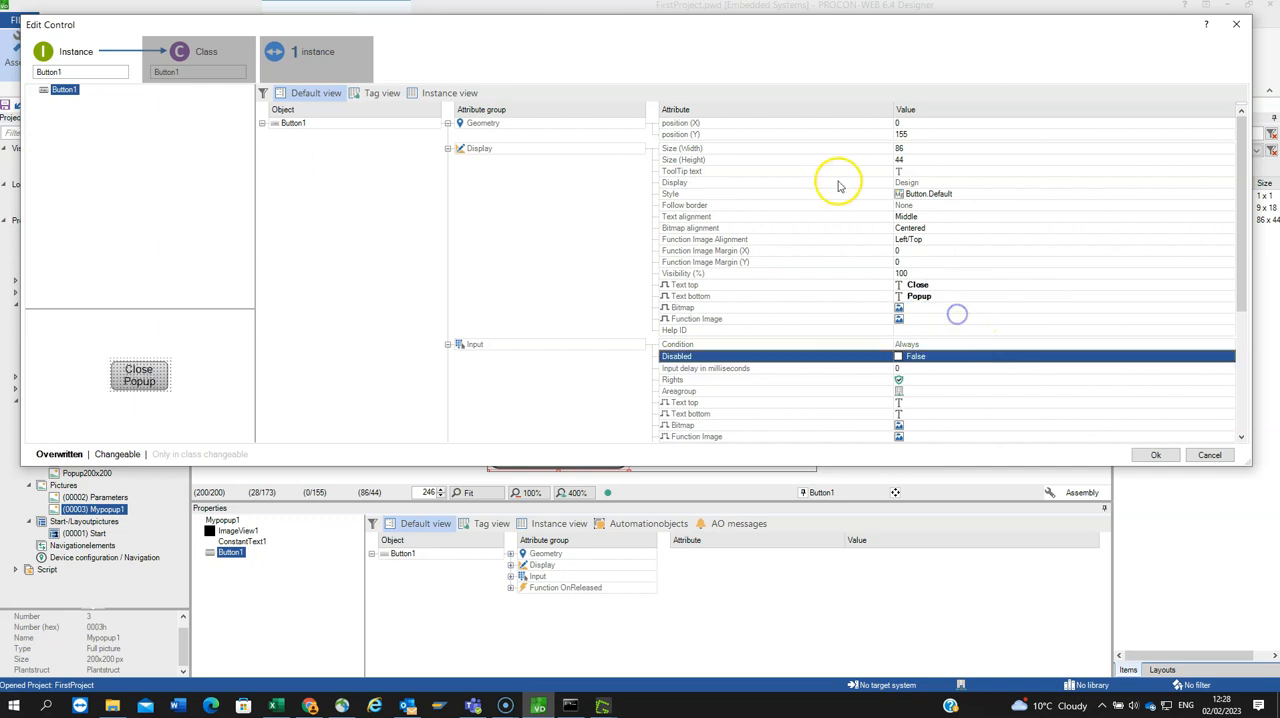
pyautogui.click(907, 171)
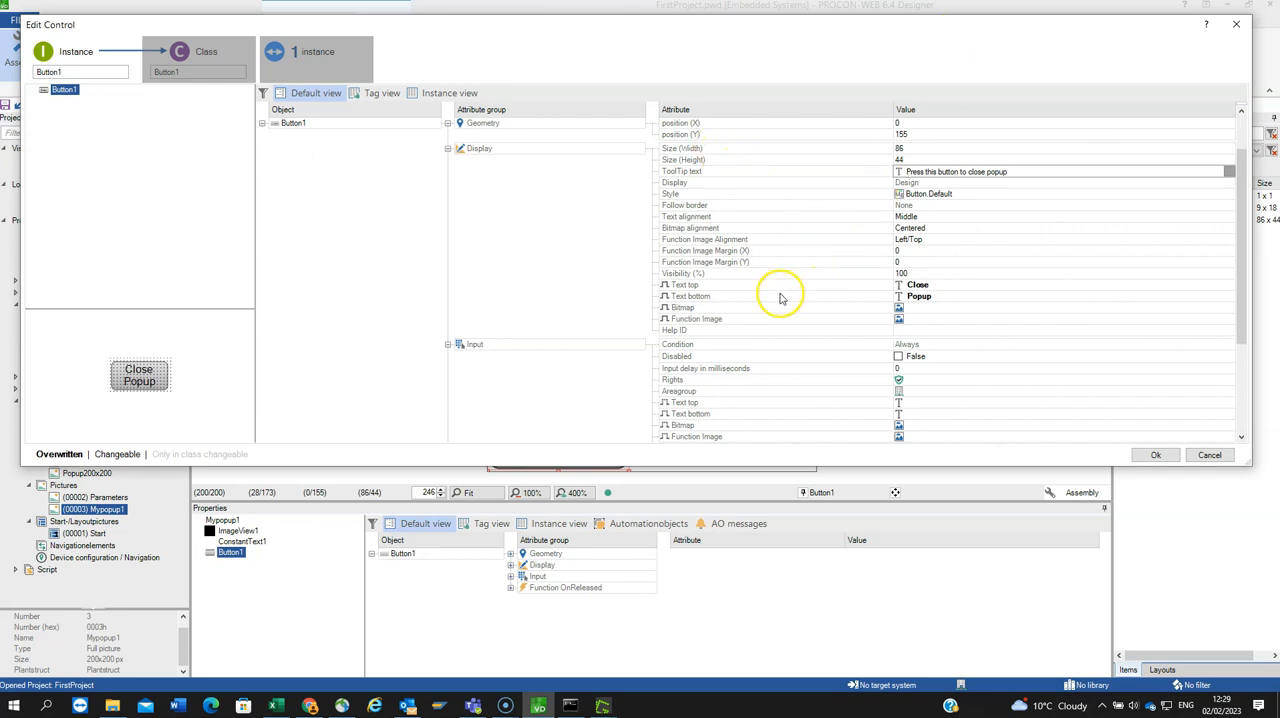
pyautogui.press('Return')
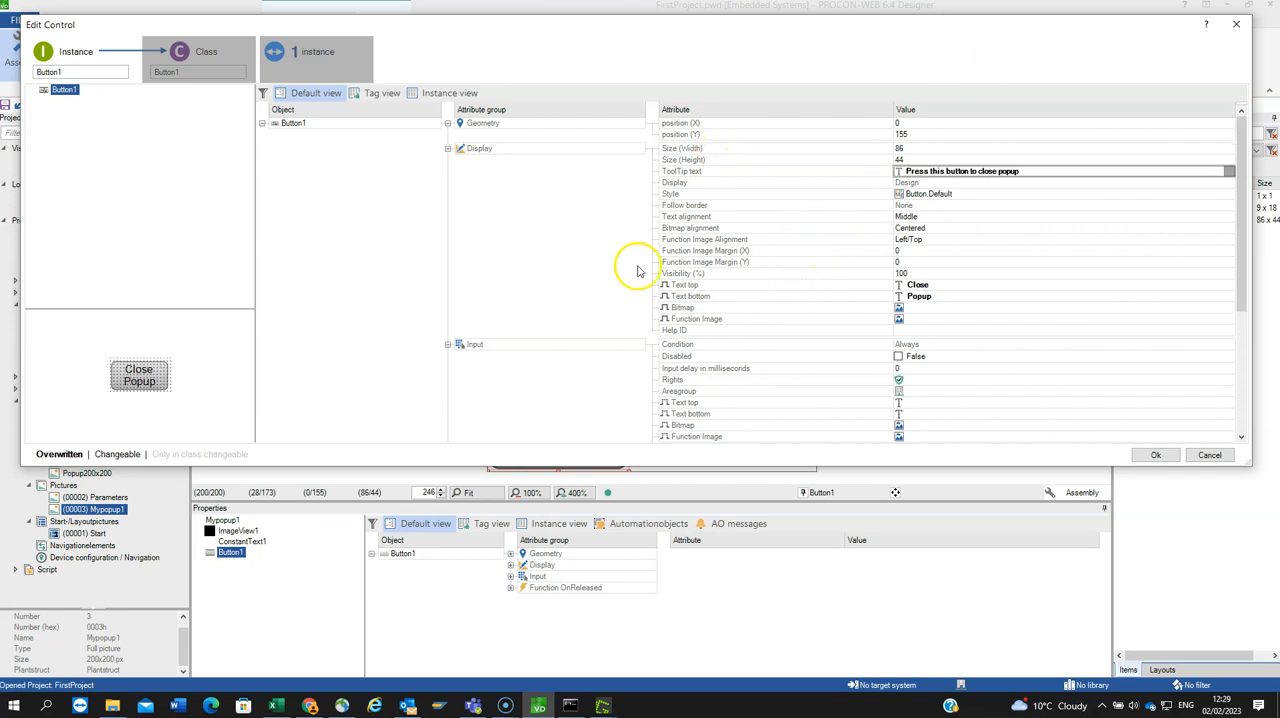
# Step: In the button's class, set the Function OnReleased action to Picture: Close picture
pyautogui.click(190, 72)
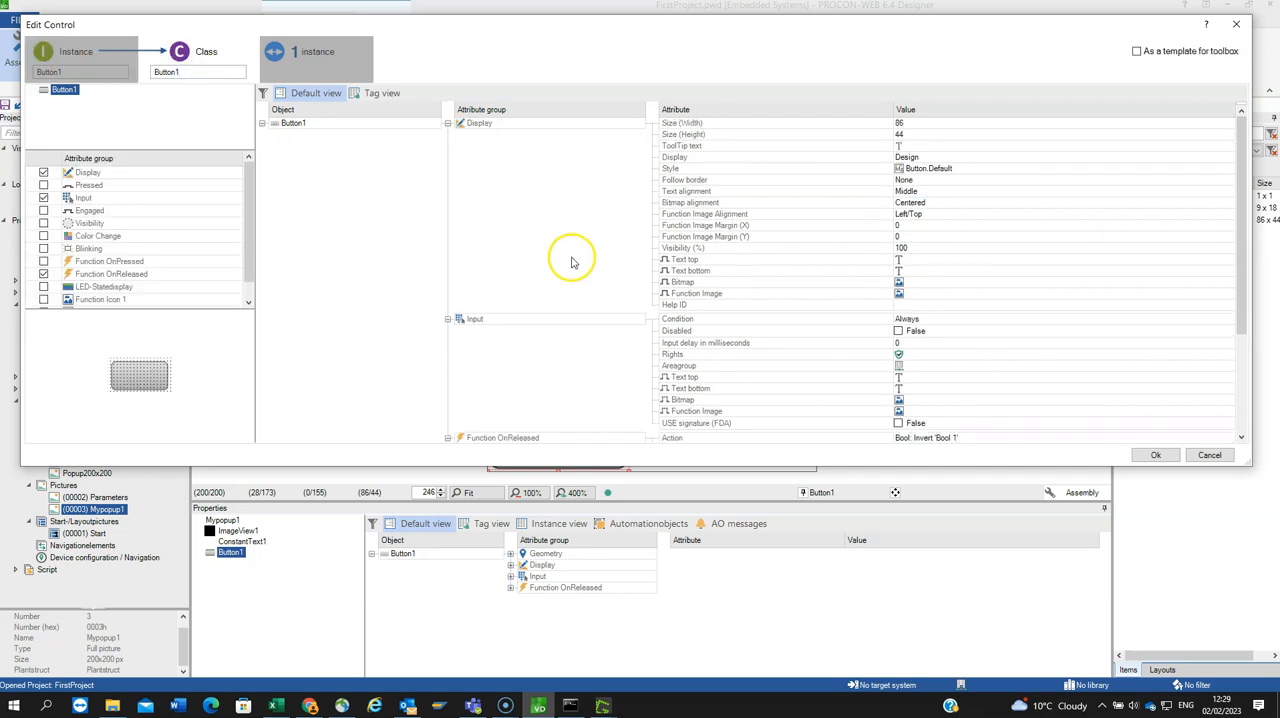
pyautogui.scroll(-2, 922, 283)
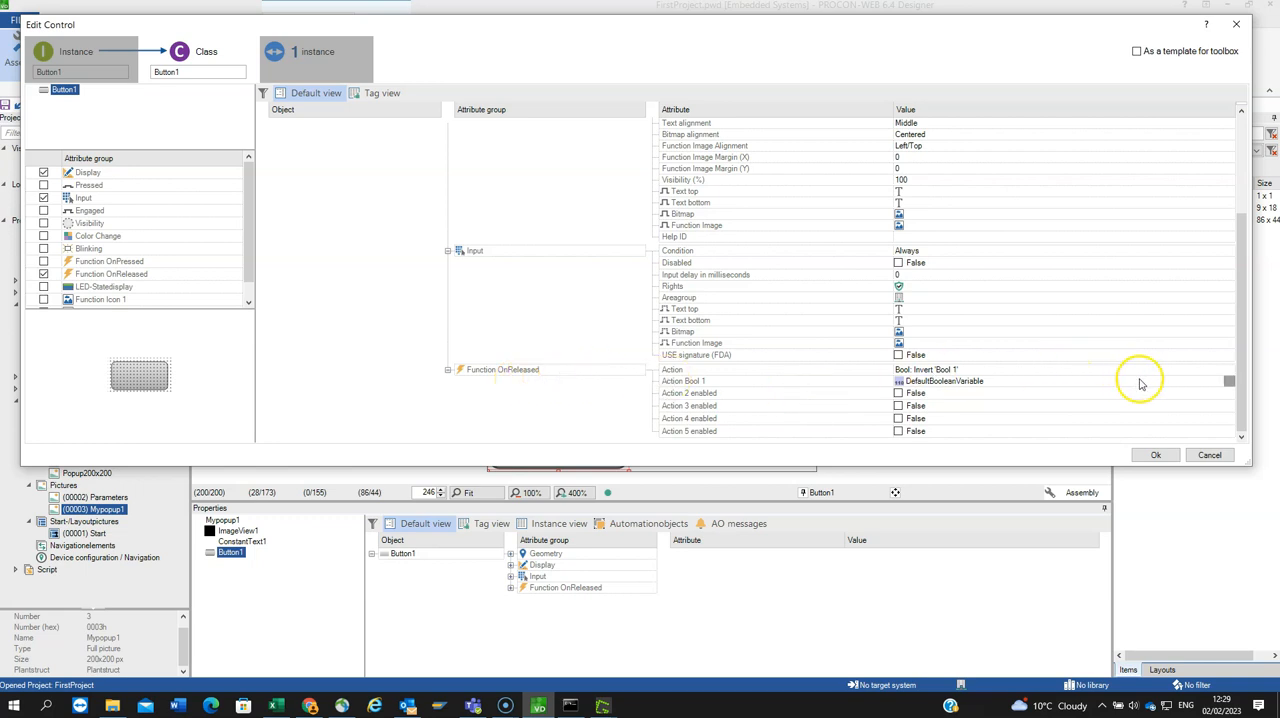
pyautogui.click(1228, 371)
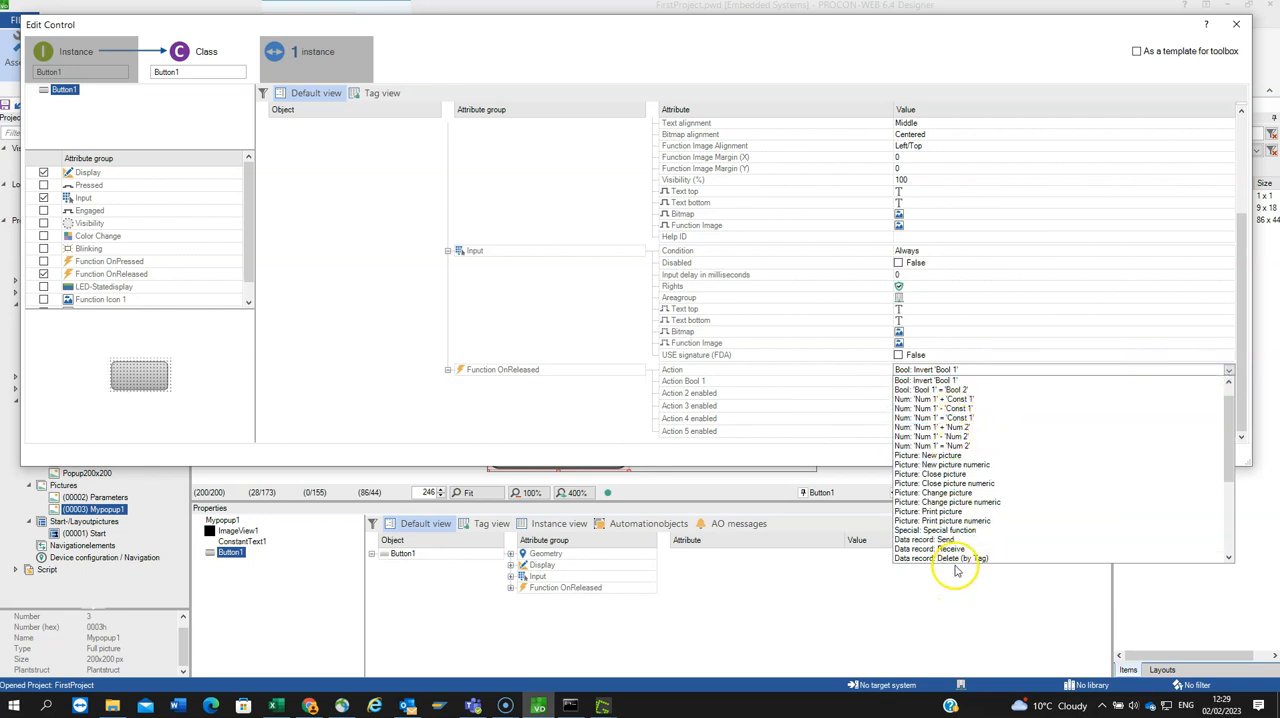
pyautogui.click(930, 474)
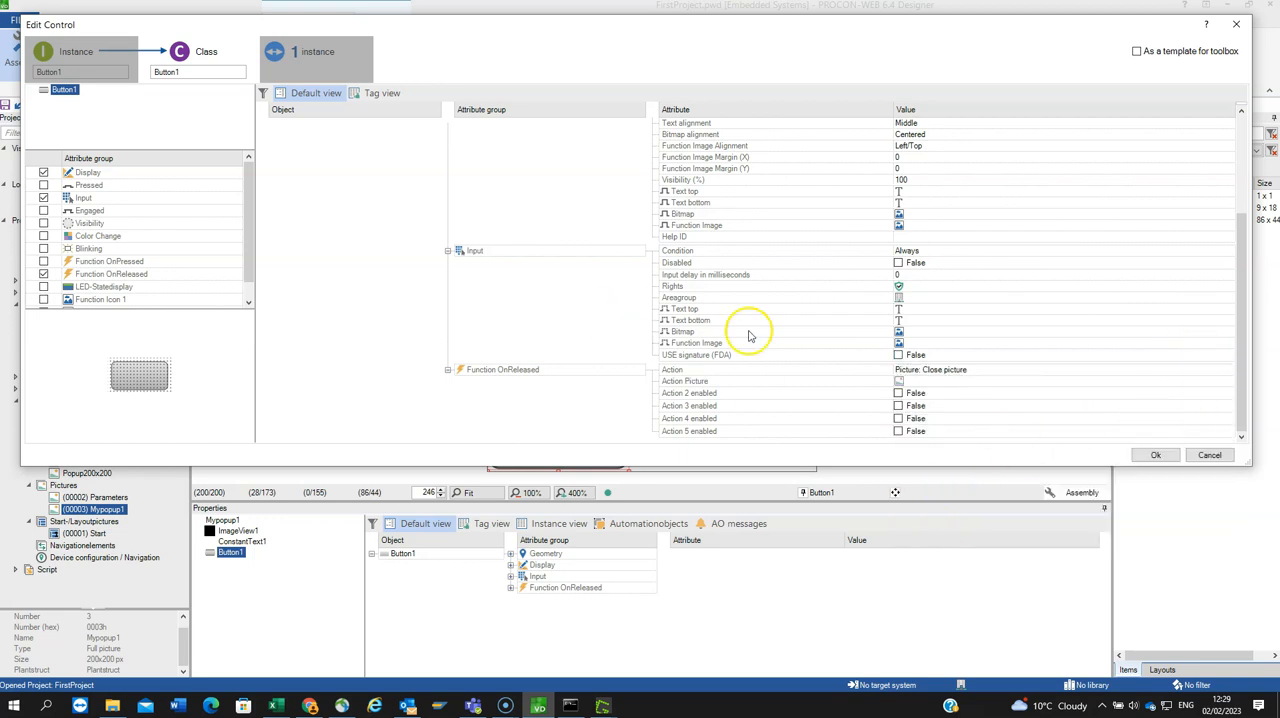
# Step: In the button's instance, assign Mypopup1 as the picture that the release action closes and apply the changes
pyautogui.click(77, 71)
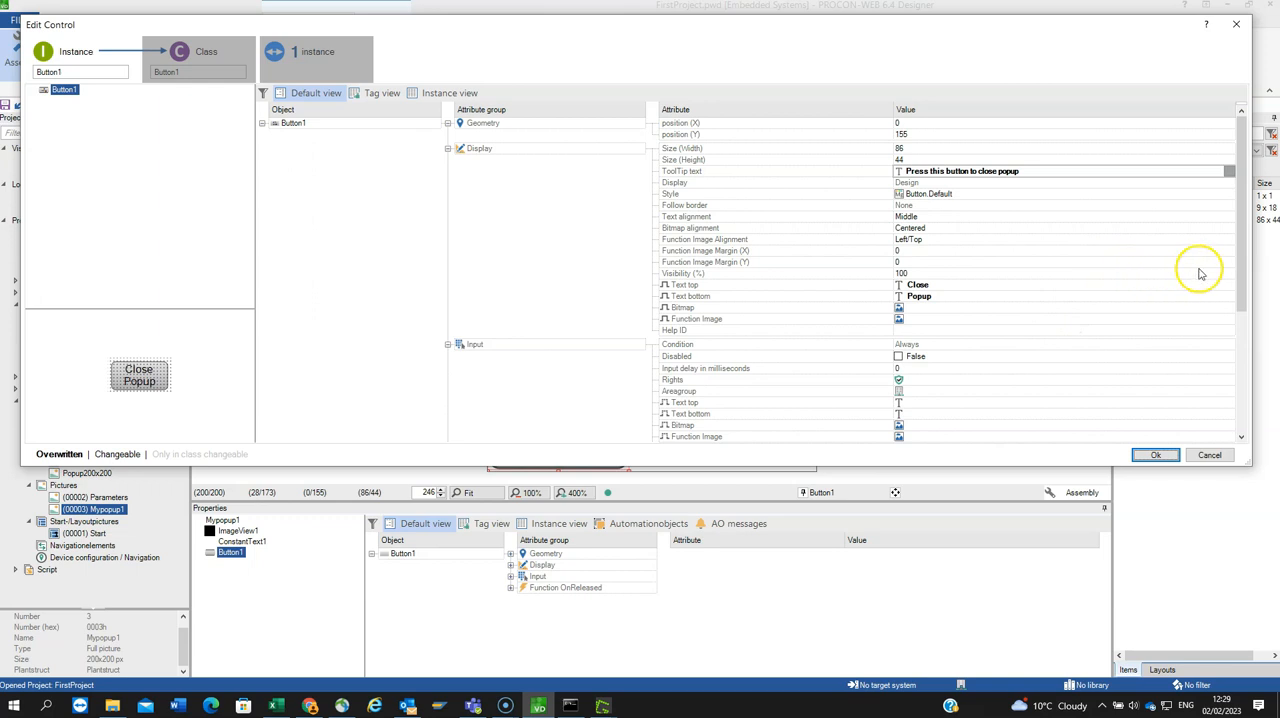
pyautogui.moveTo(1243, 277); pyautogui.dragTo(1258, 432)
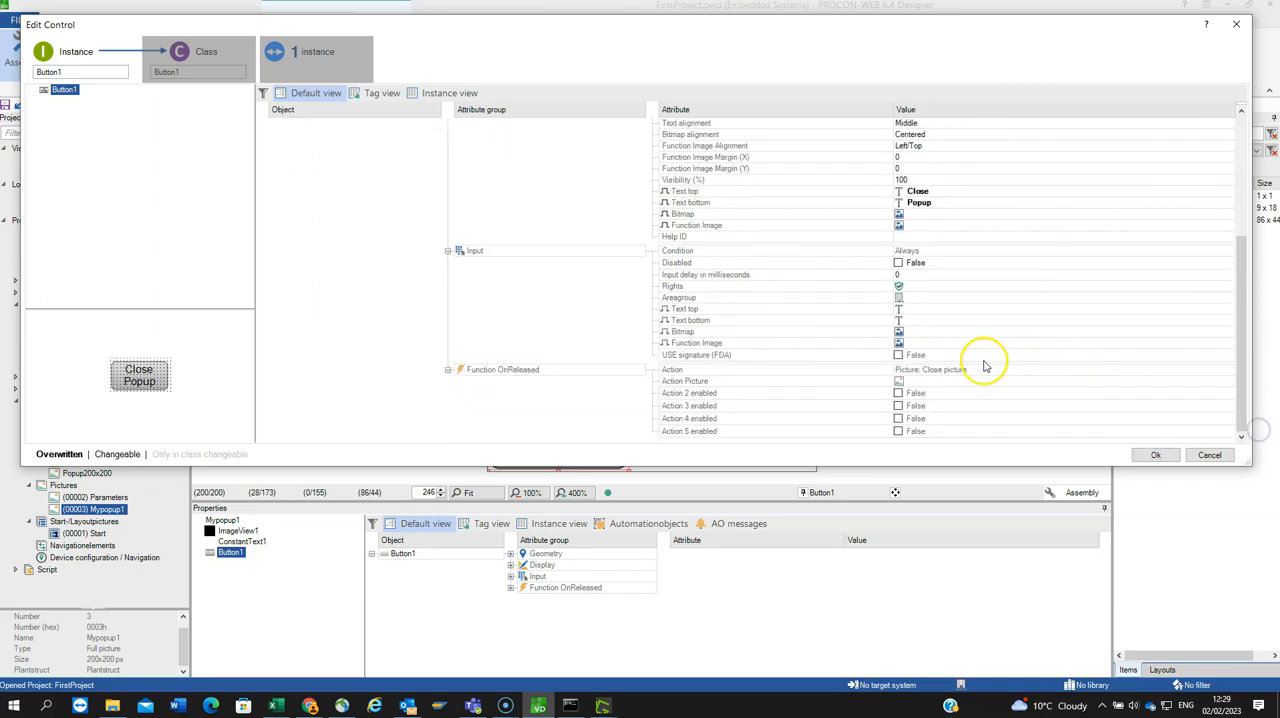
pyautogui.click(1229, 383)
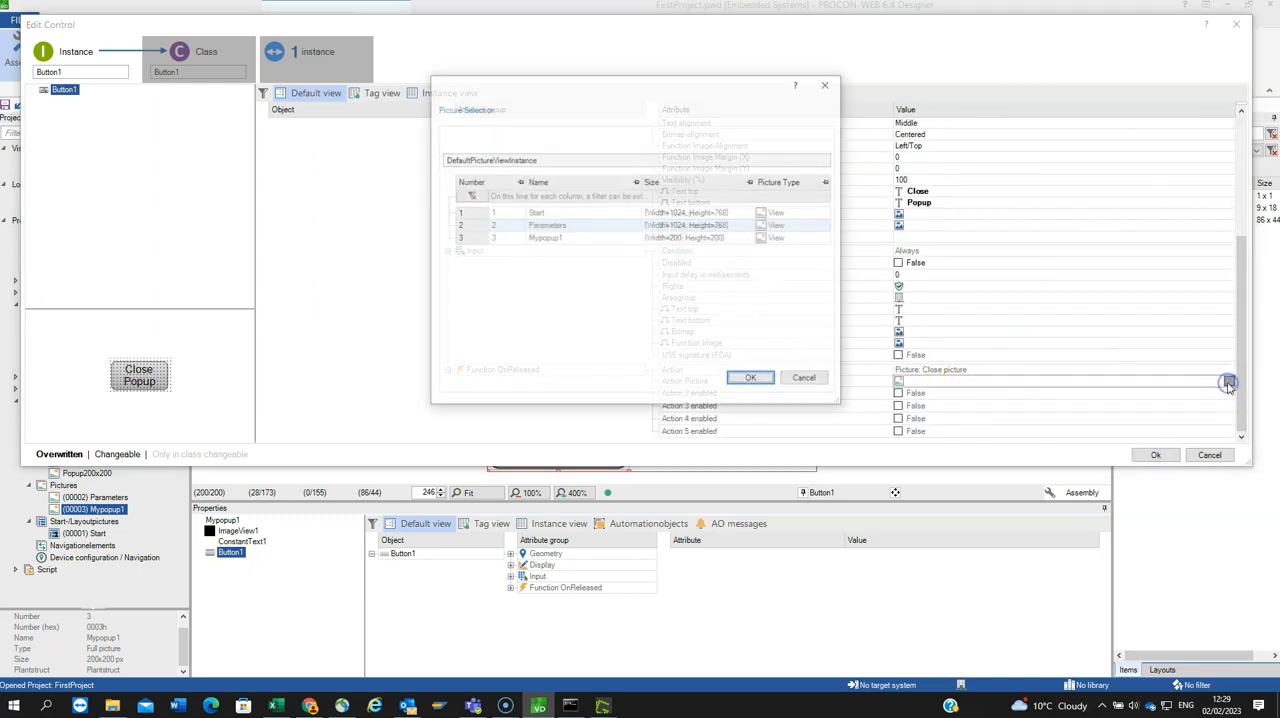
pyautogui.click(540, 238)
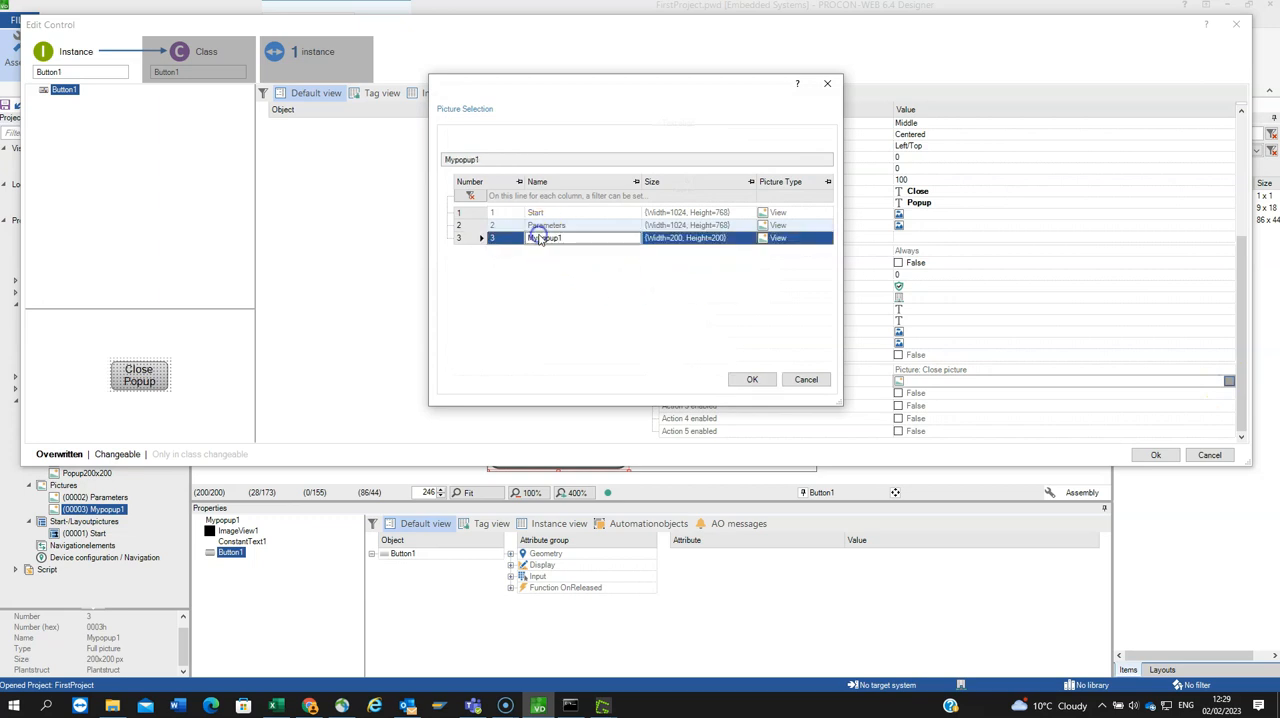
pyautogui.click(752, 379)
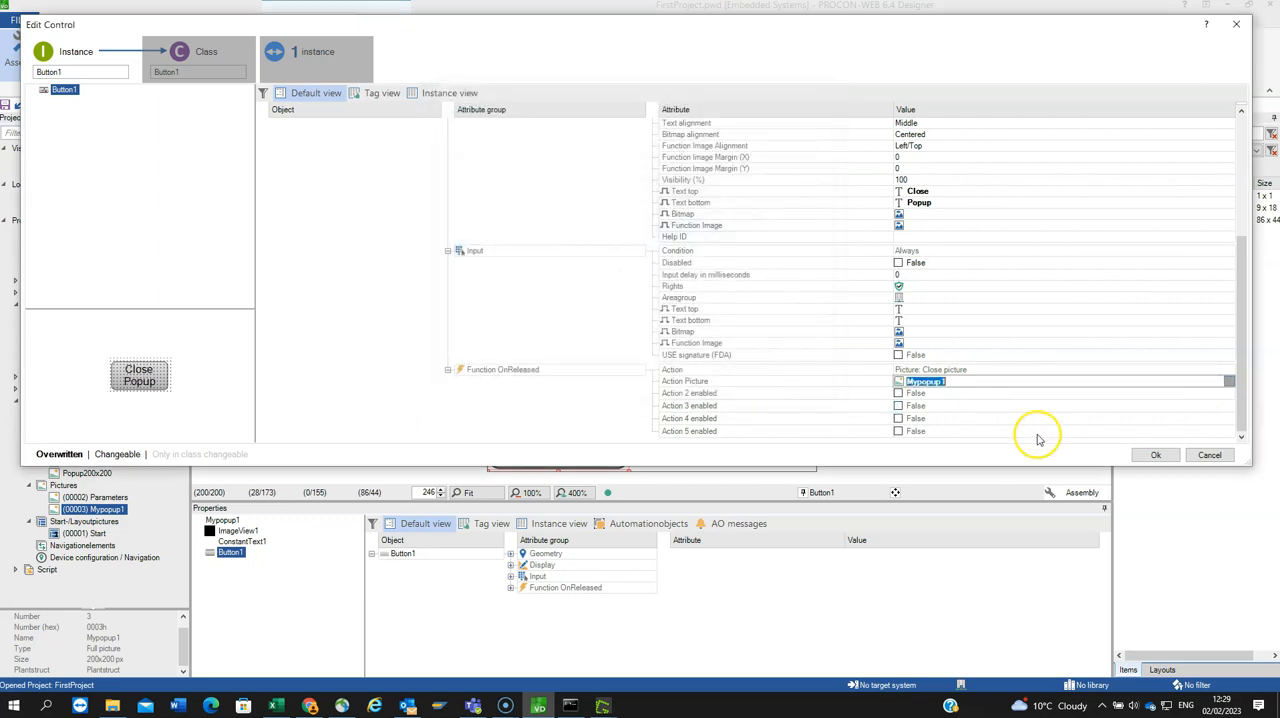
pyautogui.click(1145, 454)
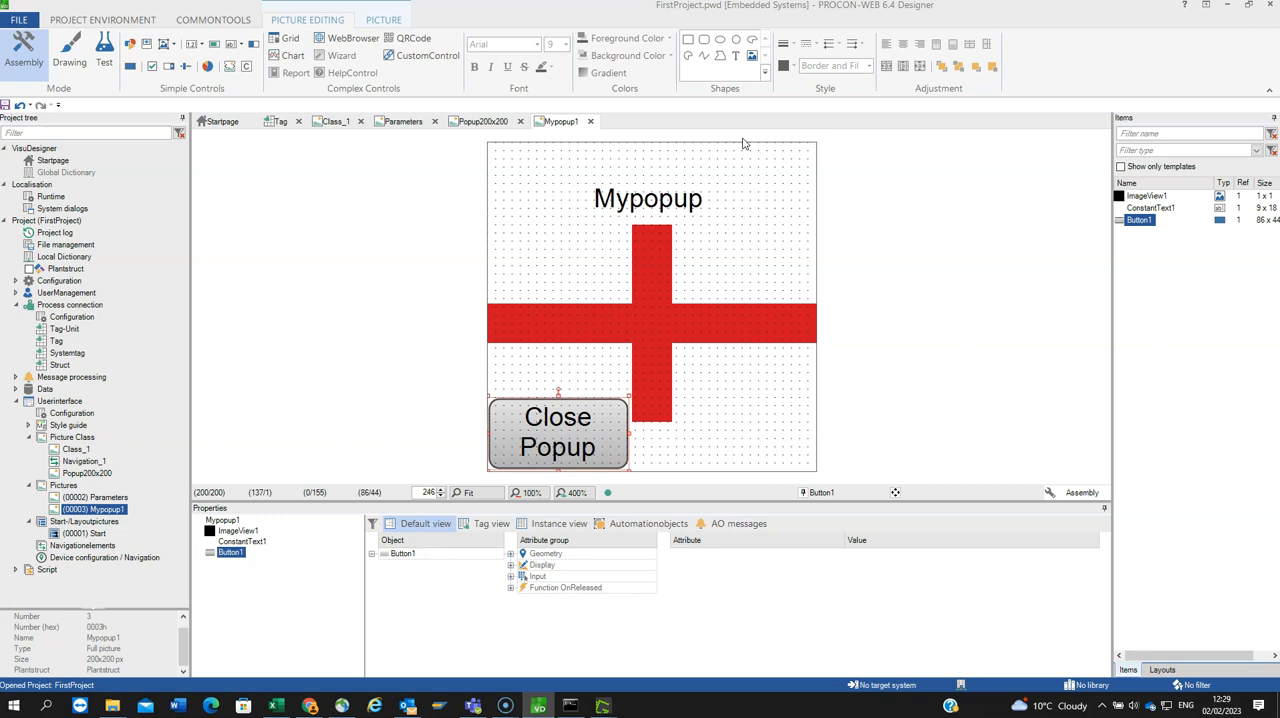
# Step: Insert a new button in the Start picture with its class's Function OnReleased action set to Picture: New picture
pyautogui.doubleClick(85, 533)
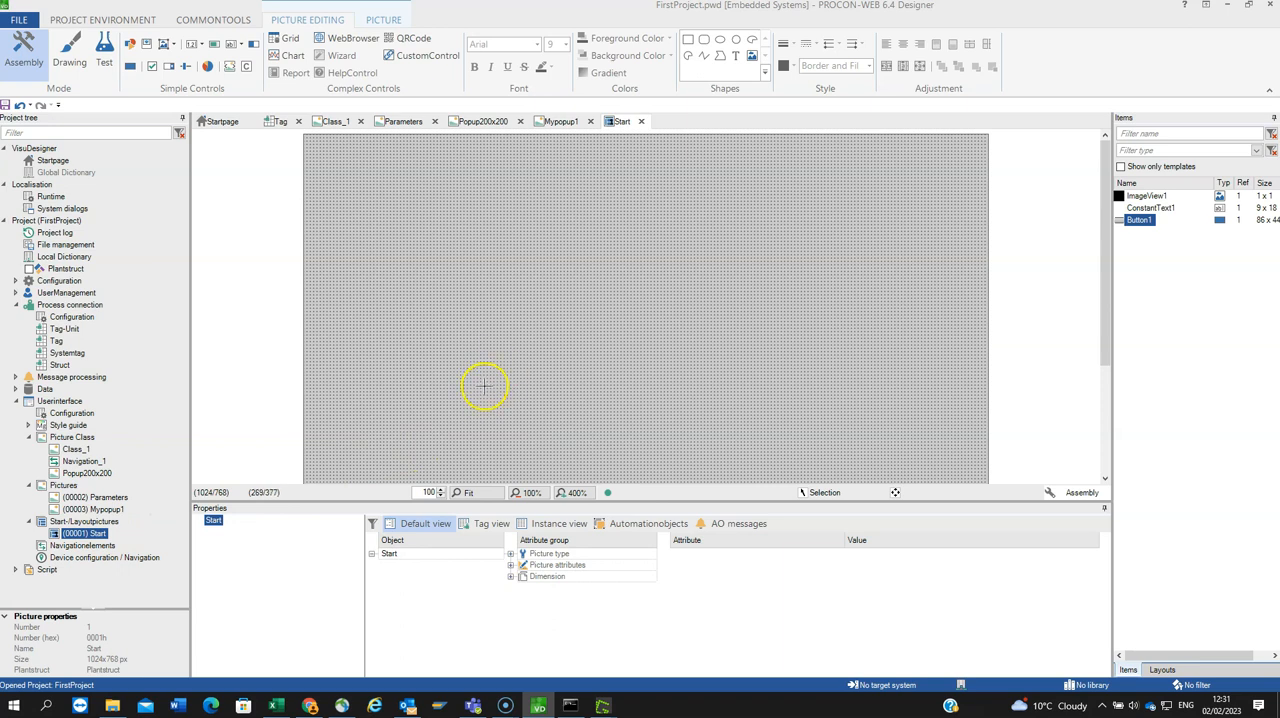
pyautogui.click(133, 66)
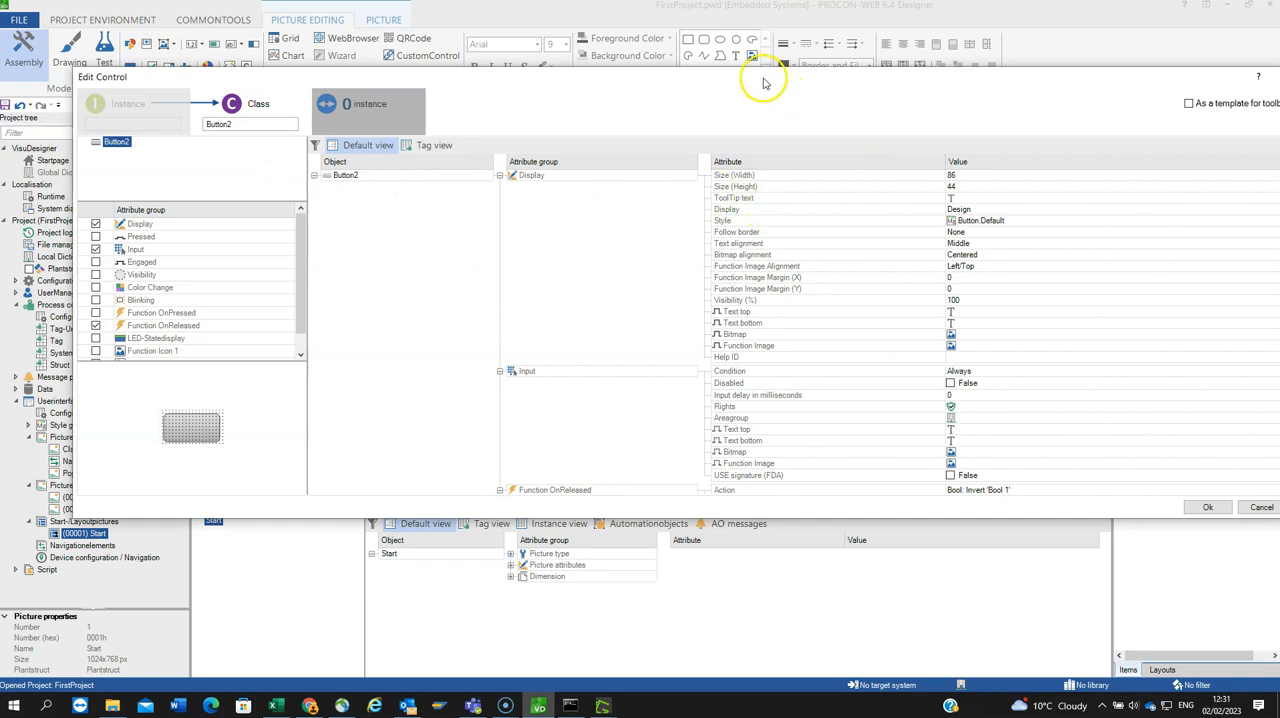
pyautogui.moveTo(763, 83); pyautogui.dragTo(640, 29)
pyautogui.scroll(-1, 1005, 330)
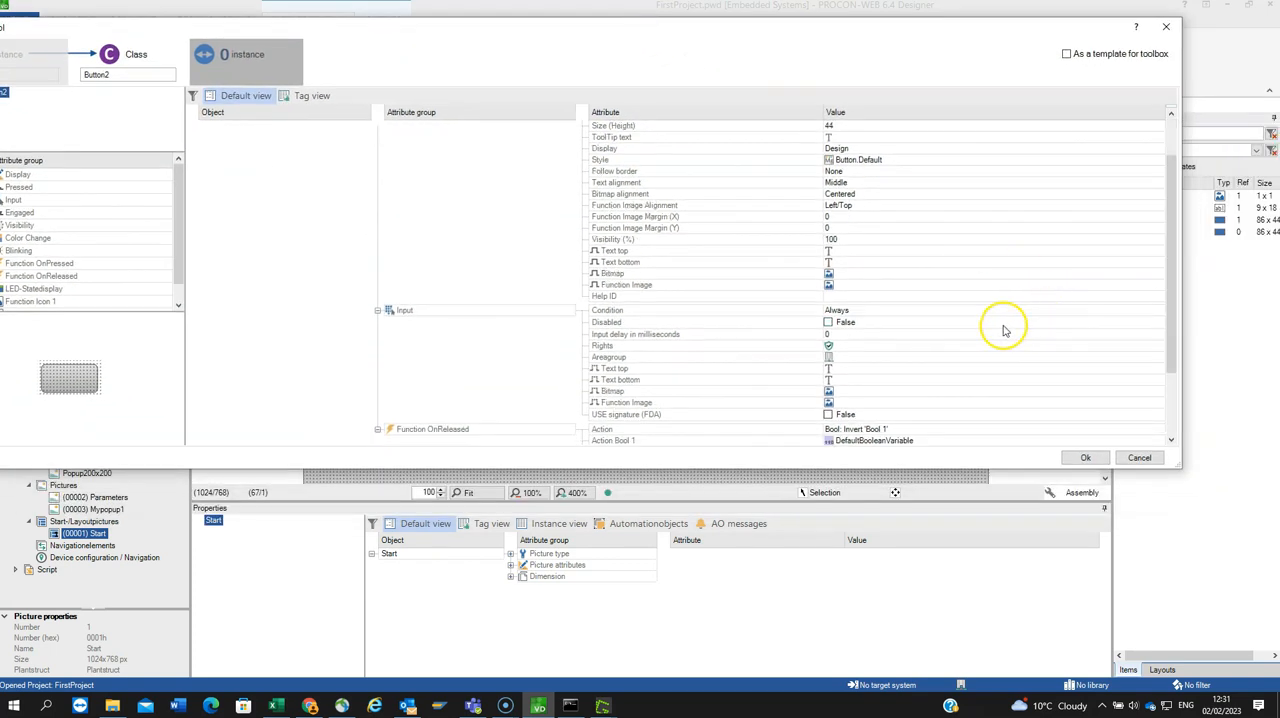
pyautogui.scroll(-2, 1005, 330)
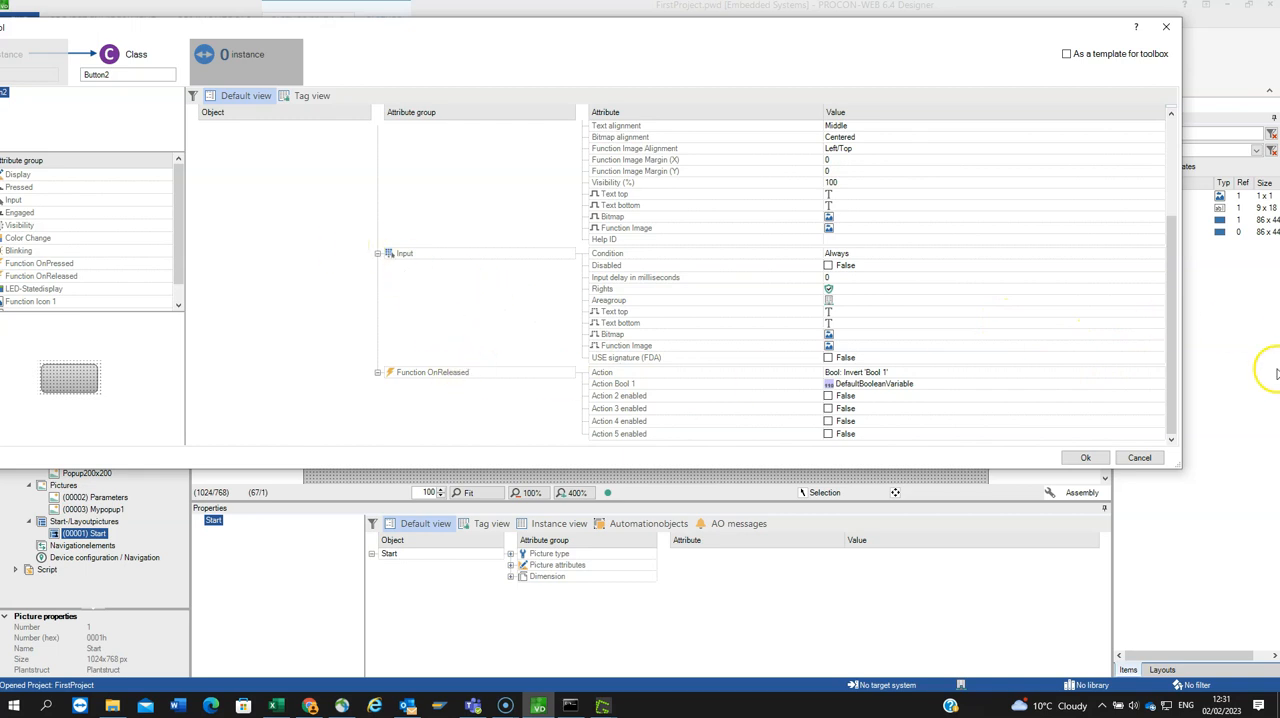
pyautogui.click(1158, 372)
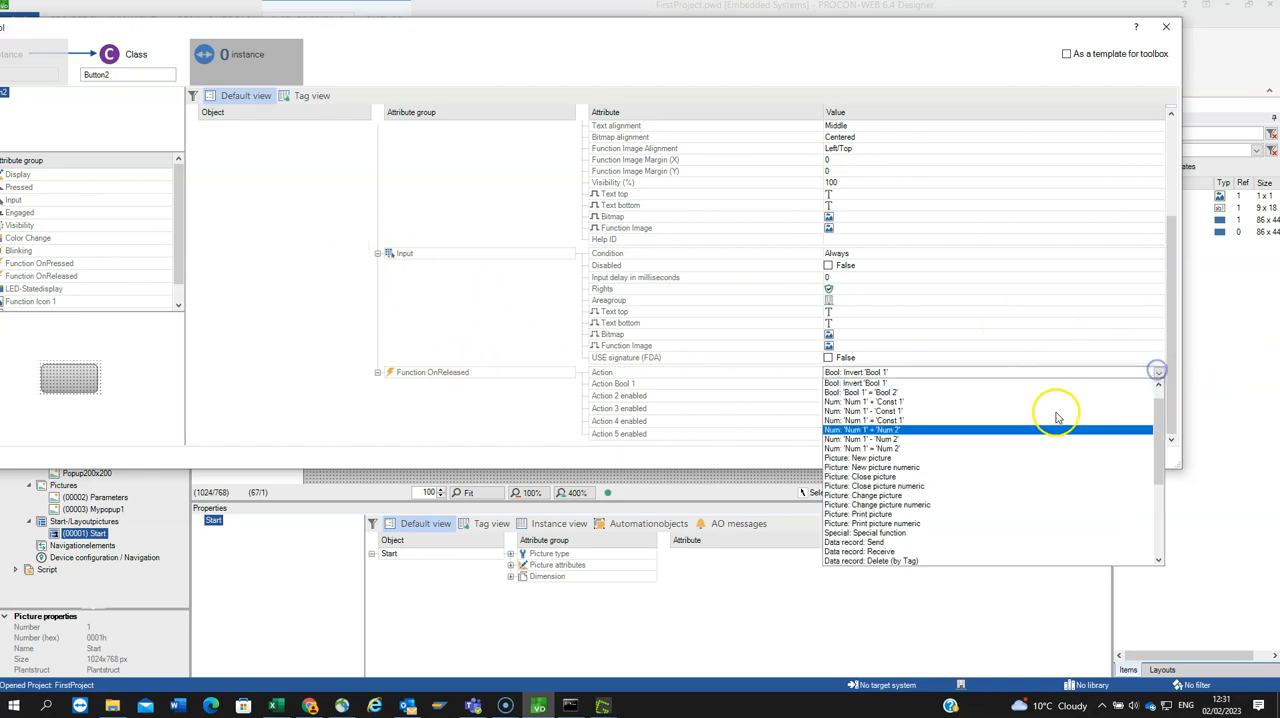
pyautogui.click(893, 457)
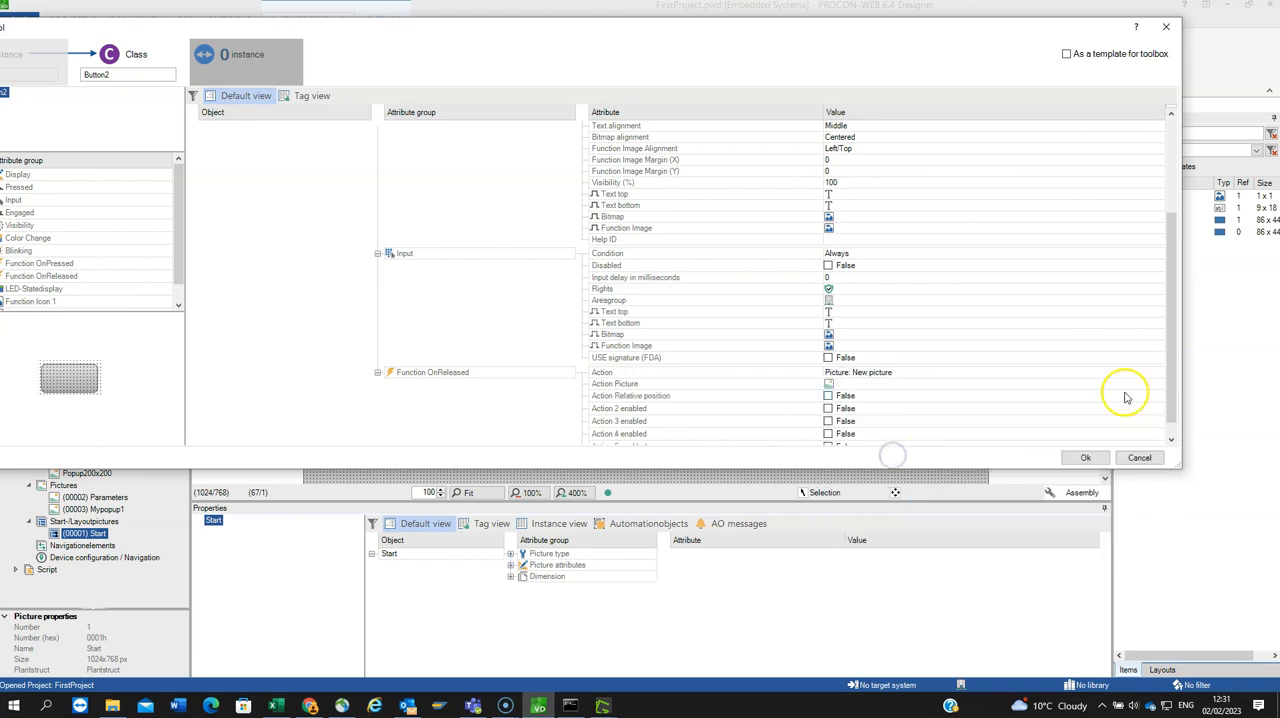
pyautogui.click(1158, 385)
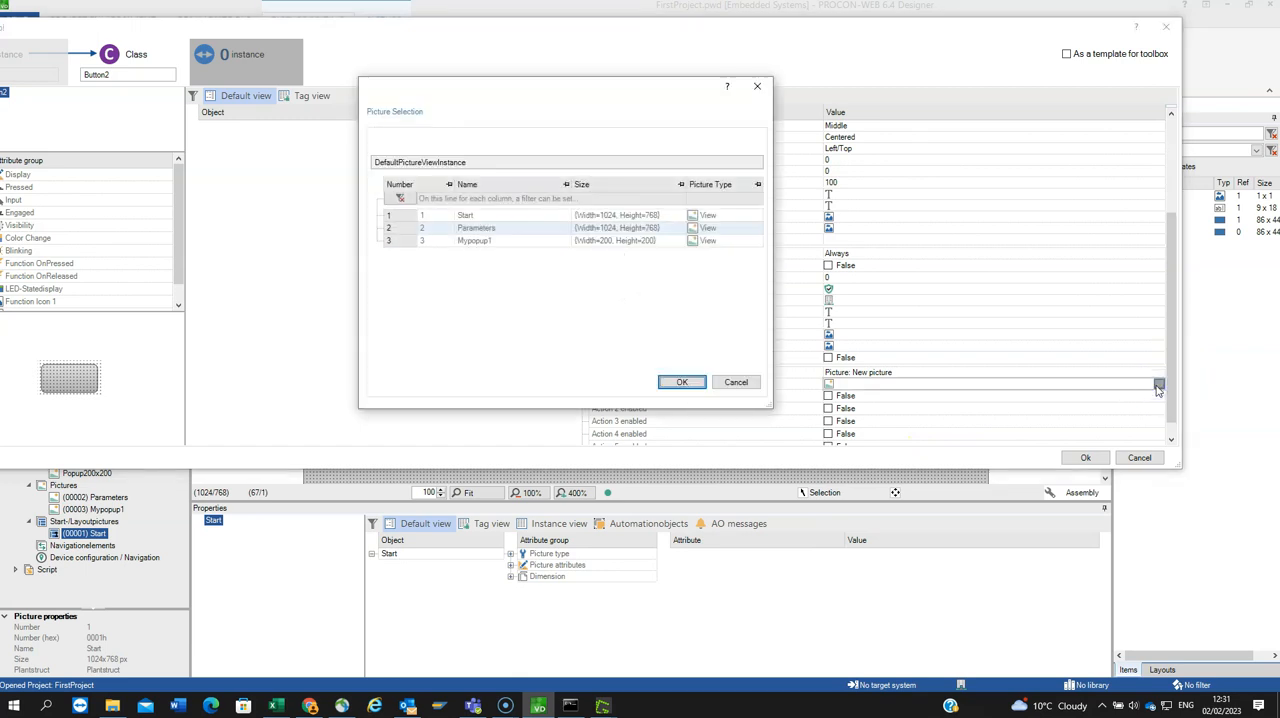
pyautogui.click(748, 382)
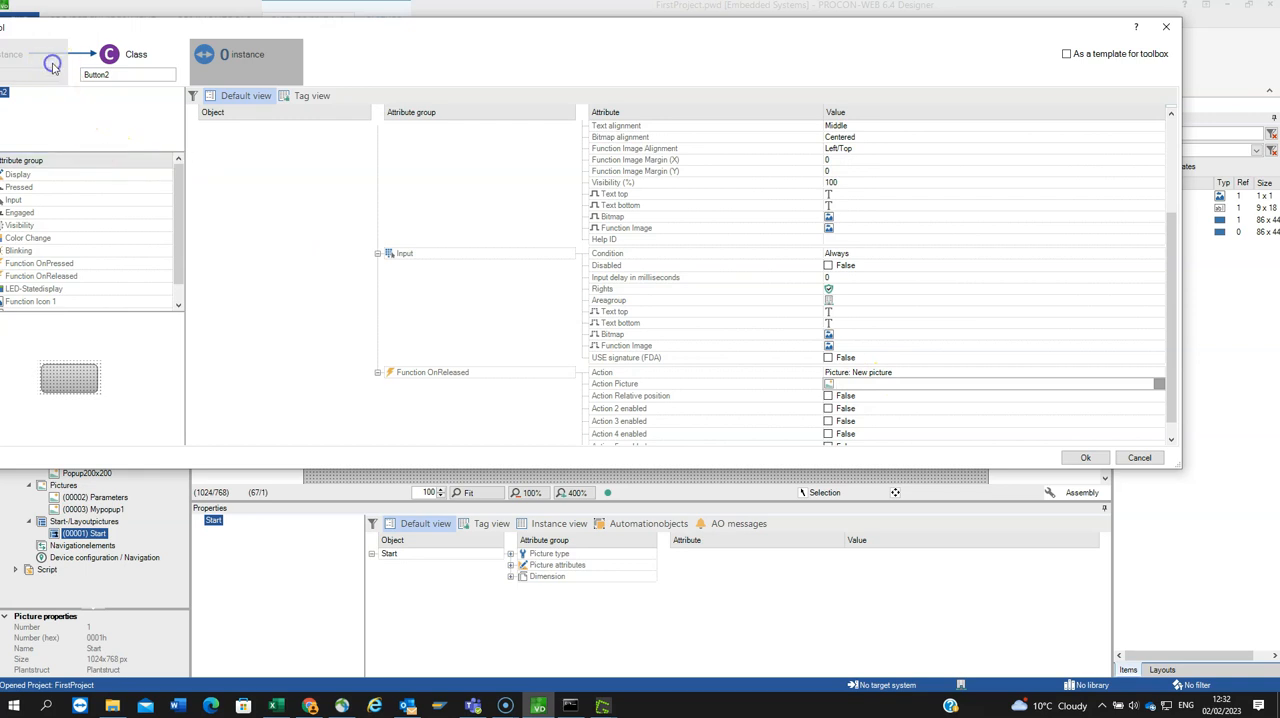
pyautogui.click(1080, 459)
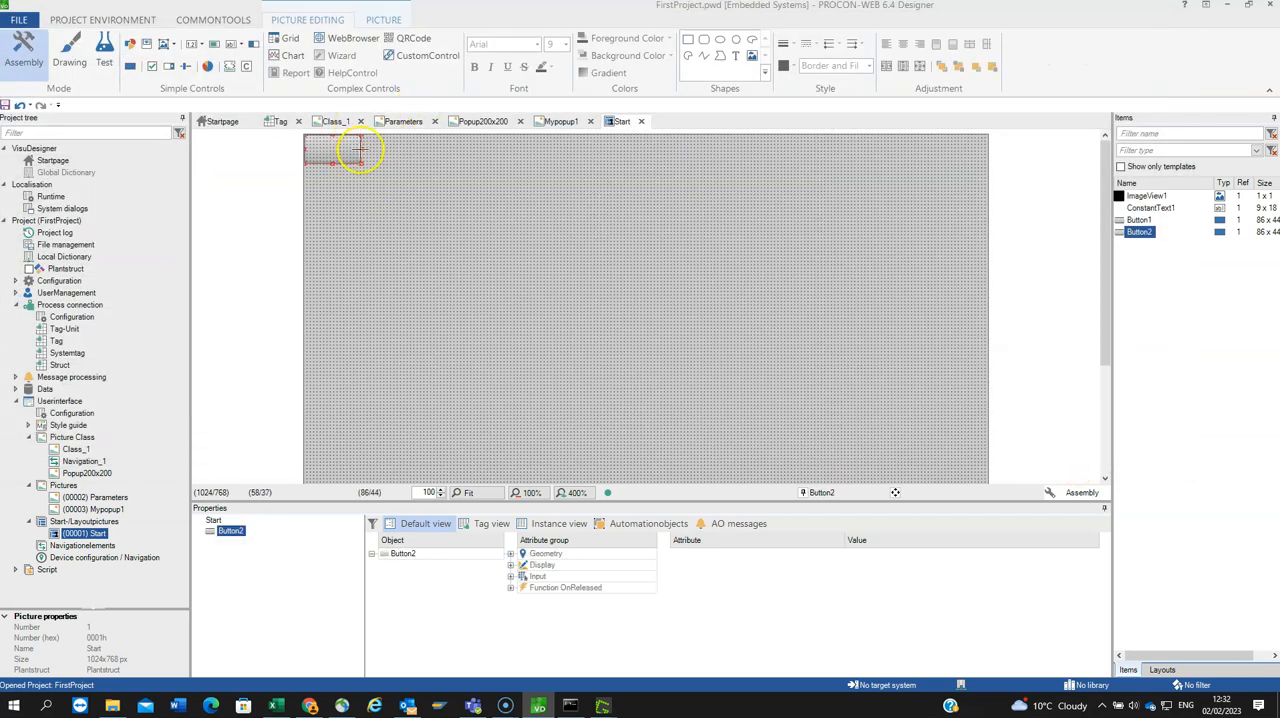
# Step: Label the Start picture's button instance Open above Mypopup and give it the tooltip "This button opens mypopup"
pyautogui.doubleClick(326, 153)
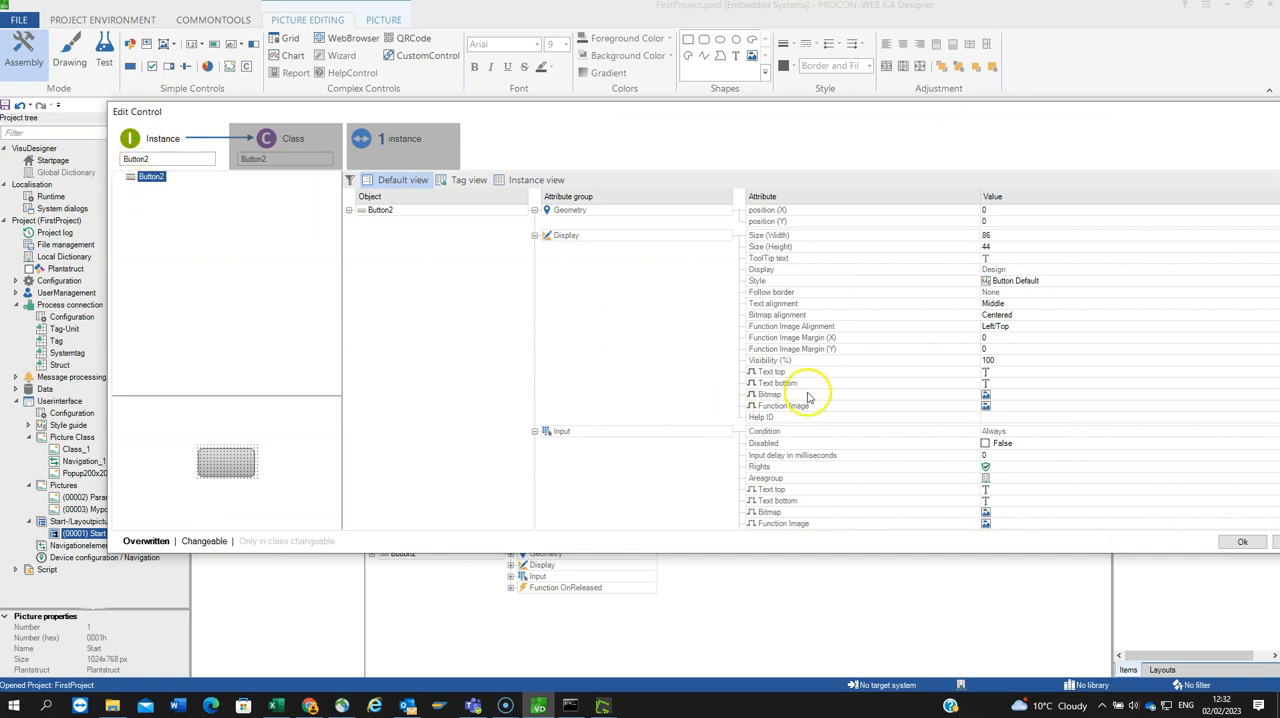
pyautogui.click(1032, 374)
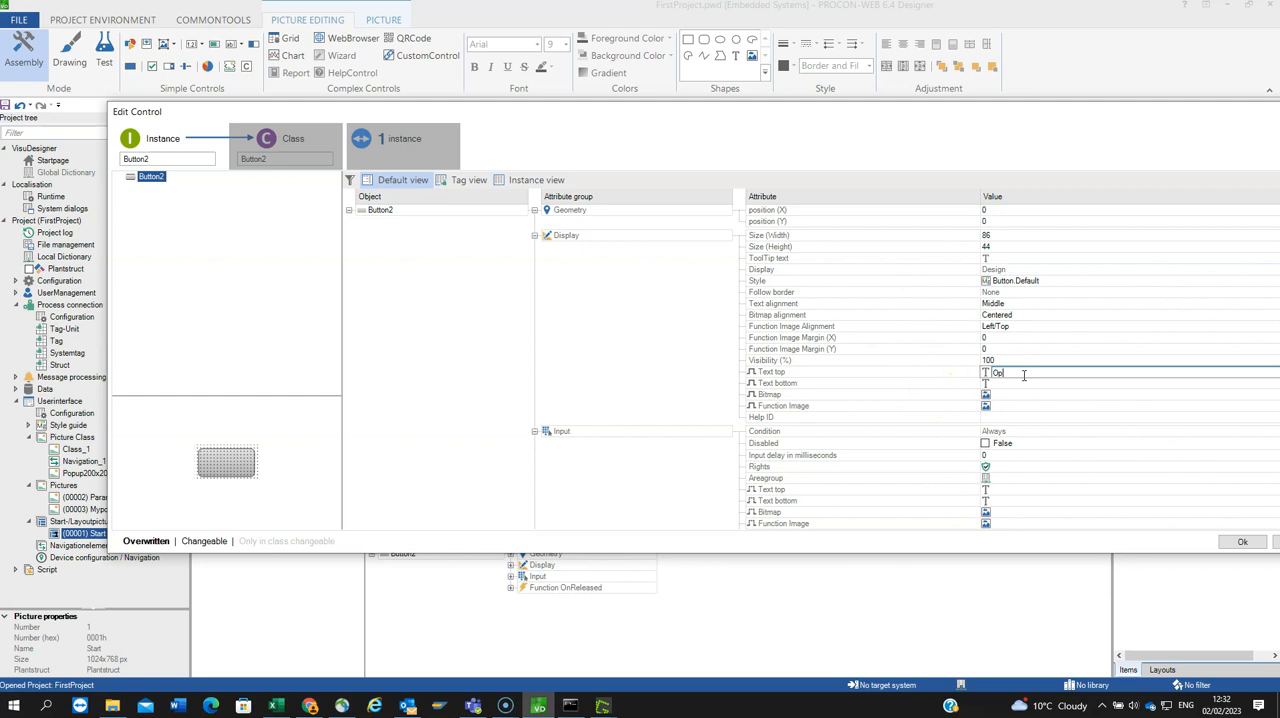
pyautogui.write('Open')
pyautogui.click(1025, 383)
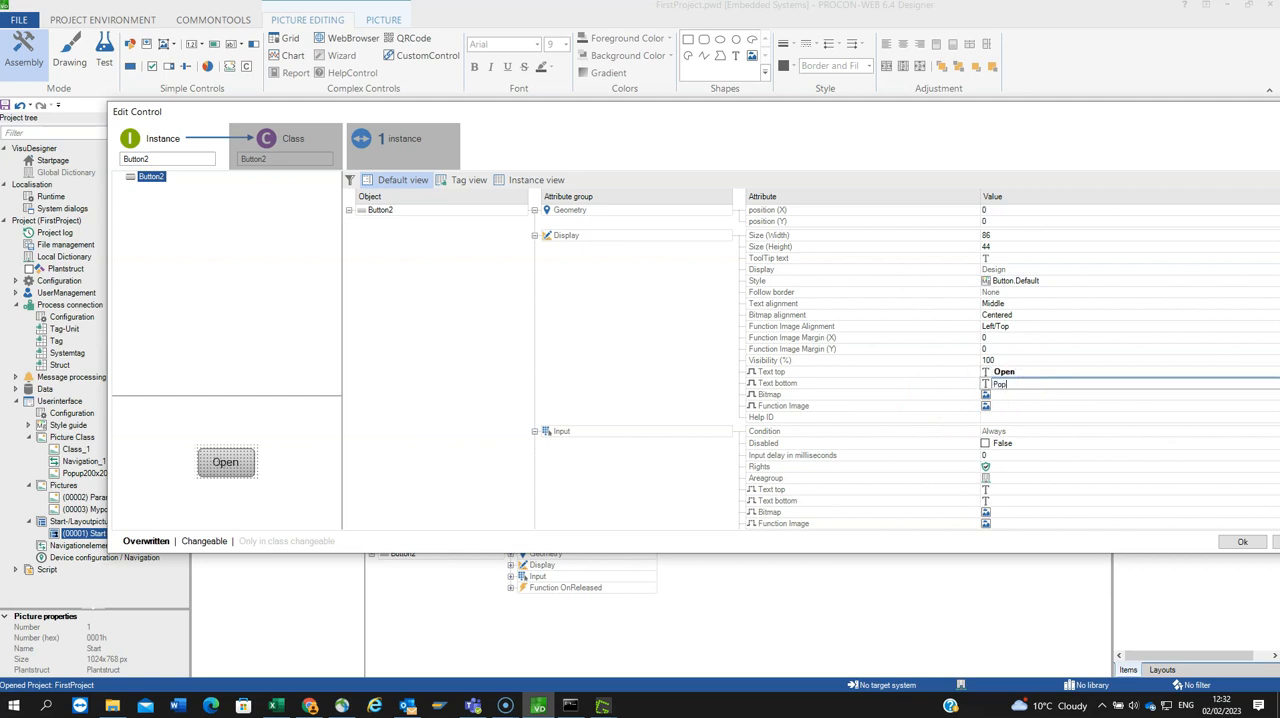
pyautogui.click(997, 381)
pyautogui.click(996, 258)
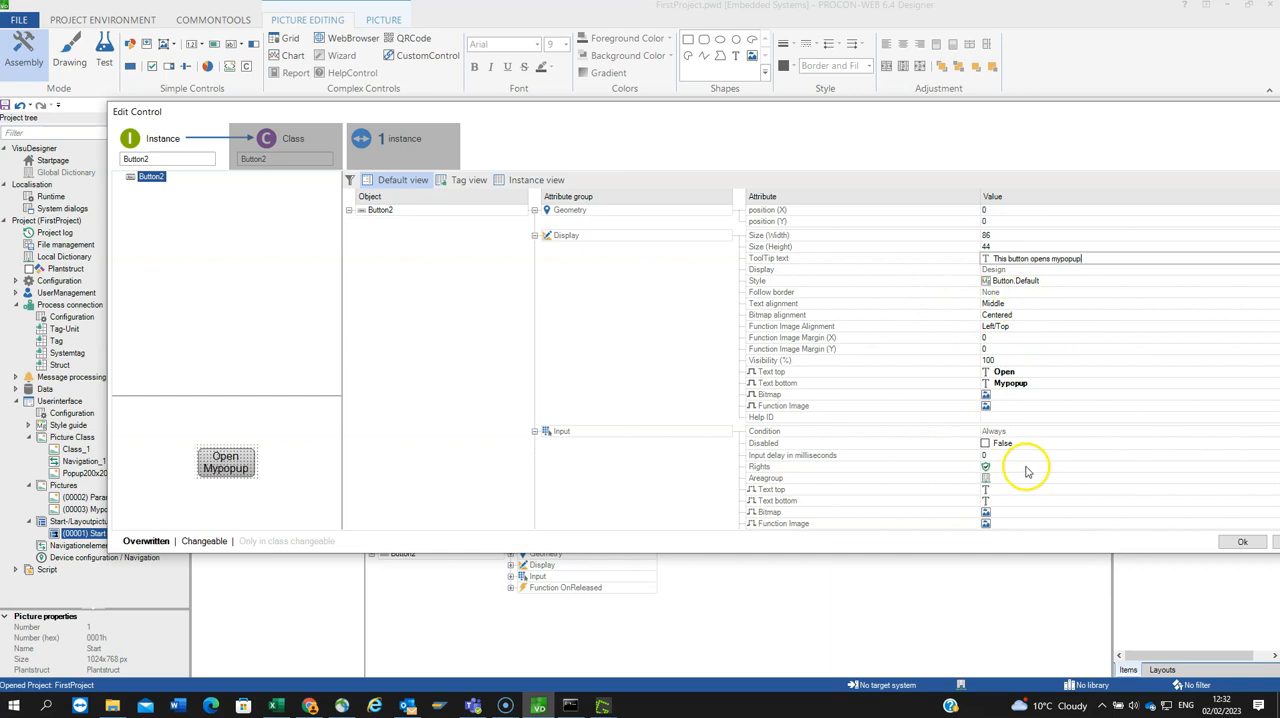
# Step: Assign Mypopup1 as the picture that the Start picture's button opens on release and apply the instance changes
pyautogui.moveTo(530, 118); pyautogui.dragTo(434, 82)
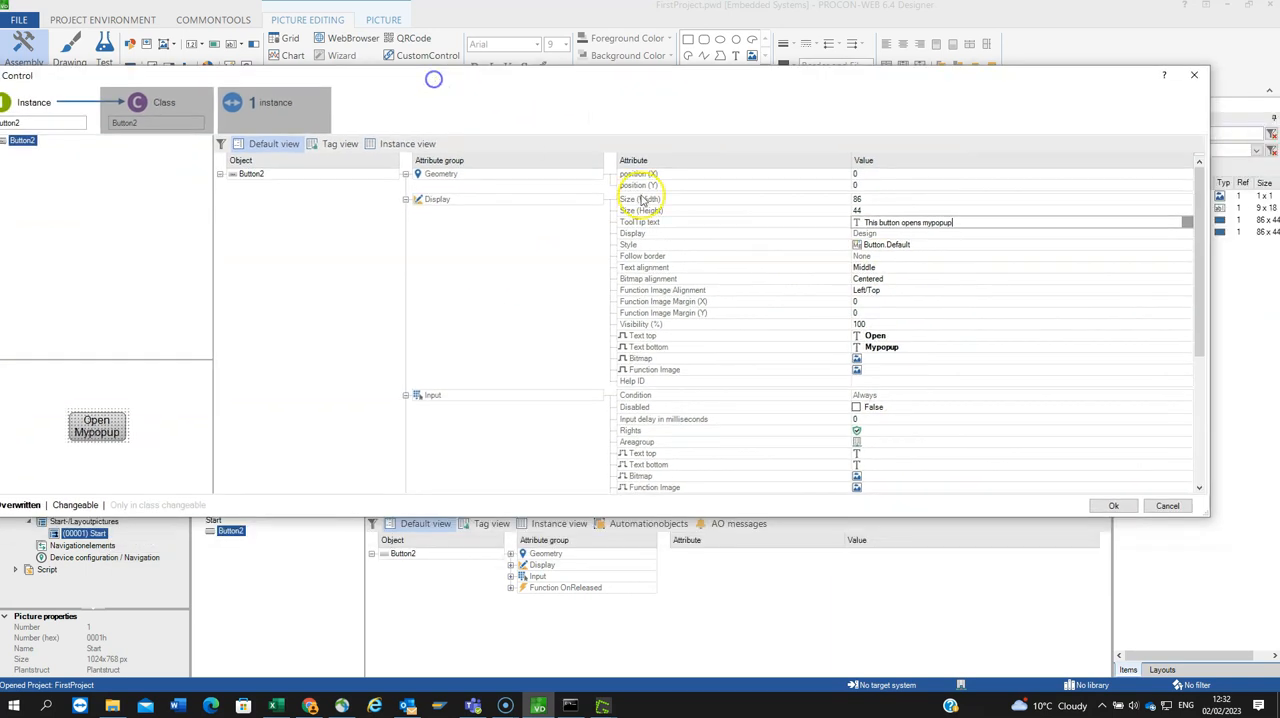
pyautogui.scroll(-1, 987, 402)
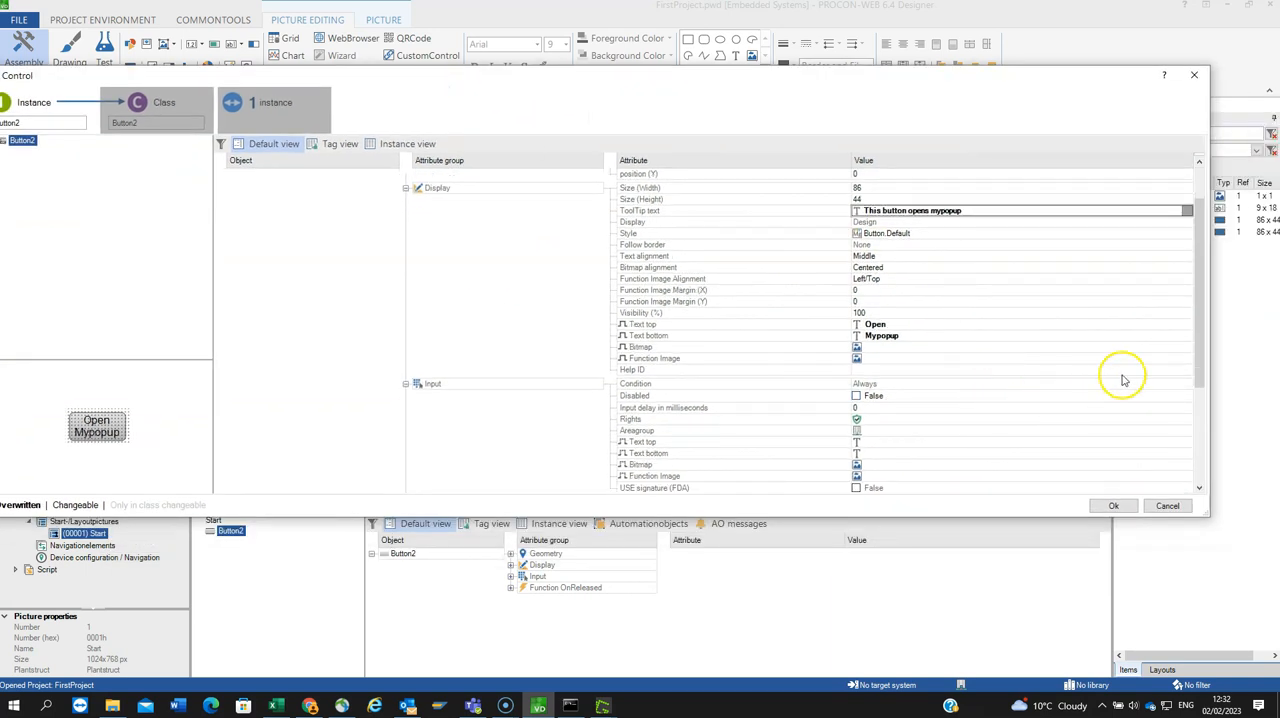
pyautogui.moveTo(1202, 394); pyautogui.dragTo(1200, 490)
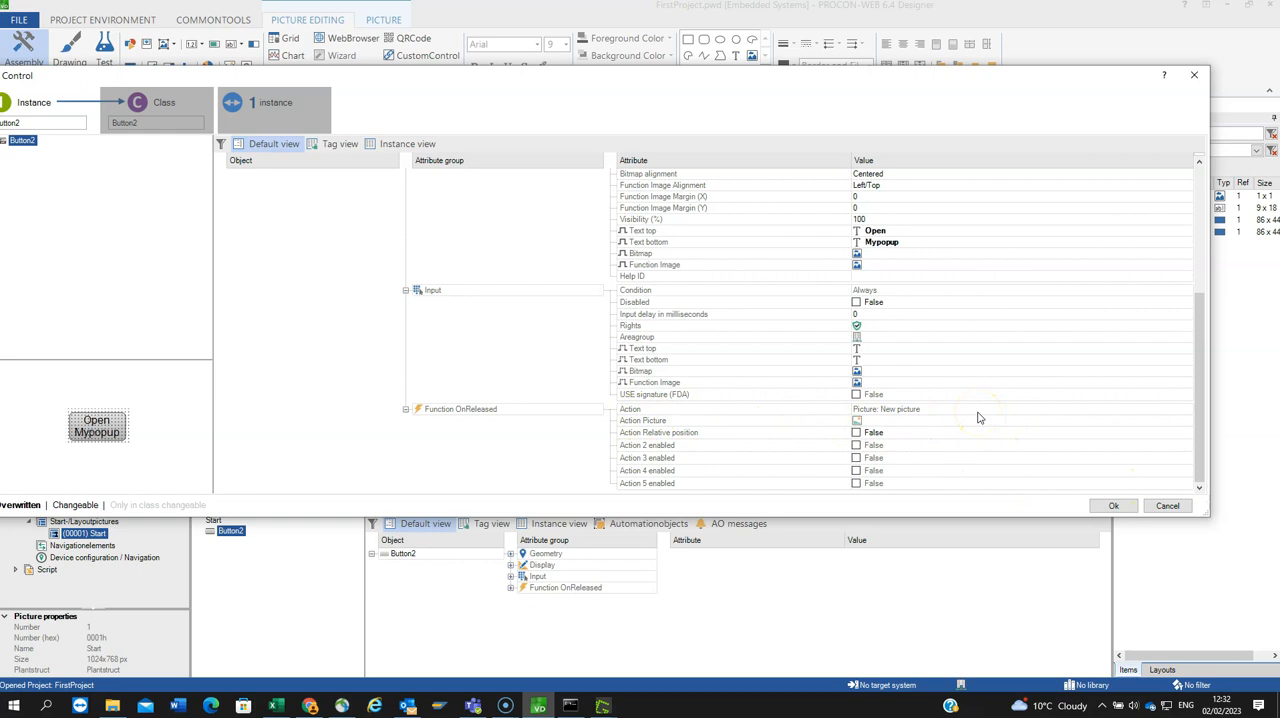
pyautogui.click(1184, 421)
pyautogui.click(1184, 421)
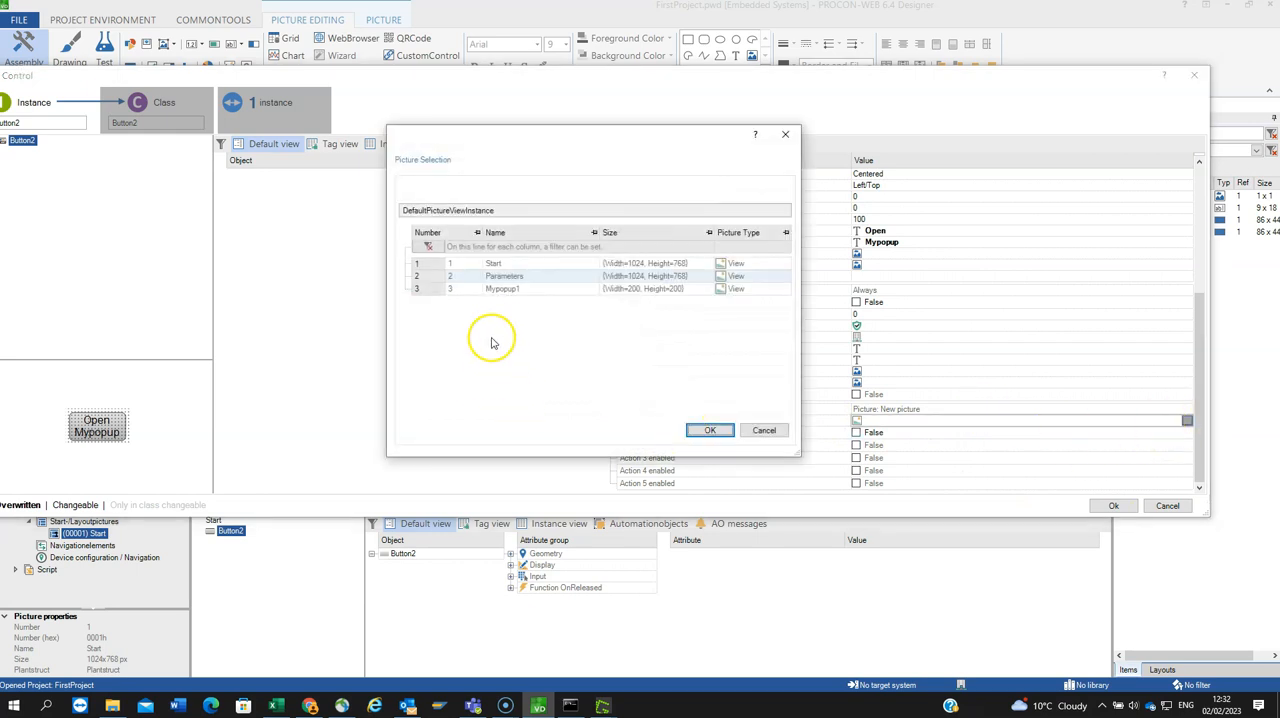
pyautogui.click(420, 290)
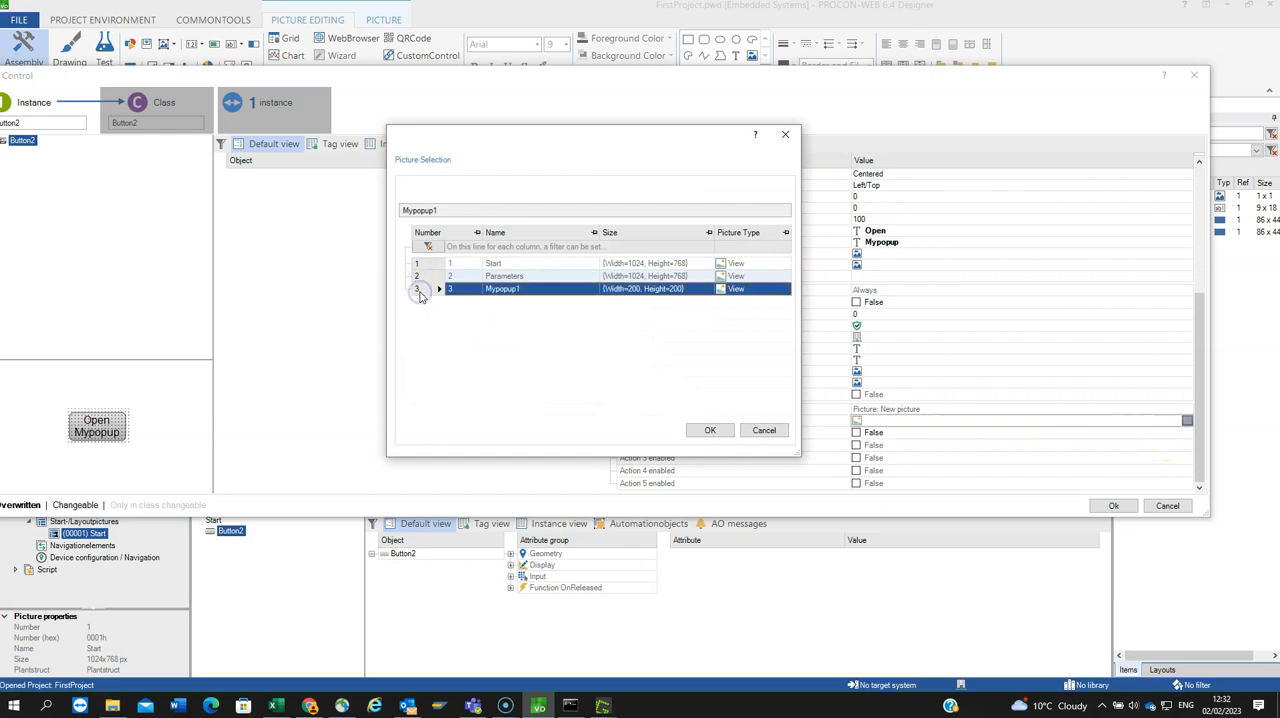
pyautogui.click(706, 430)
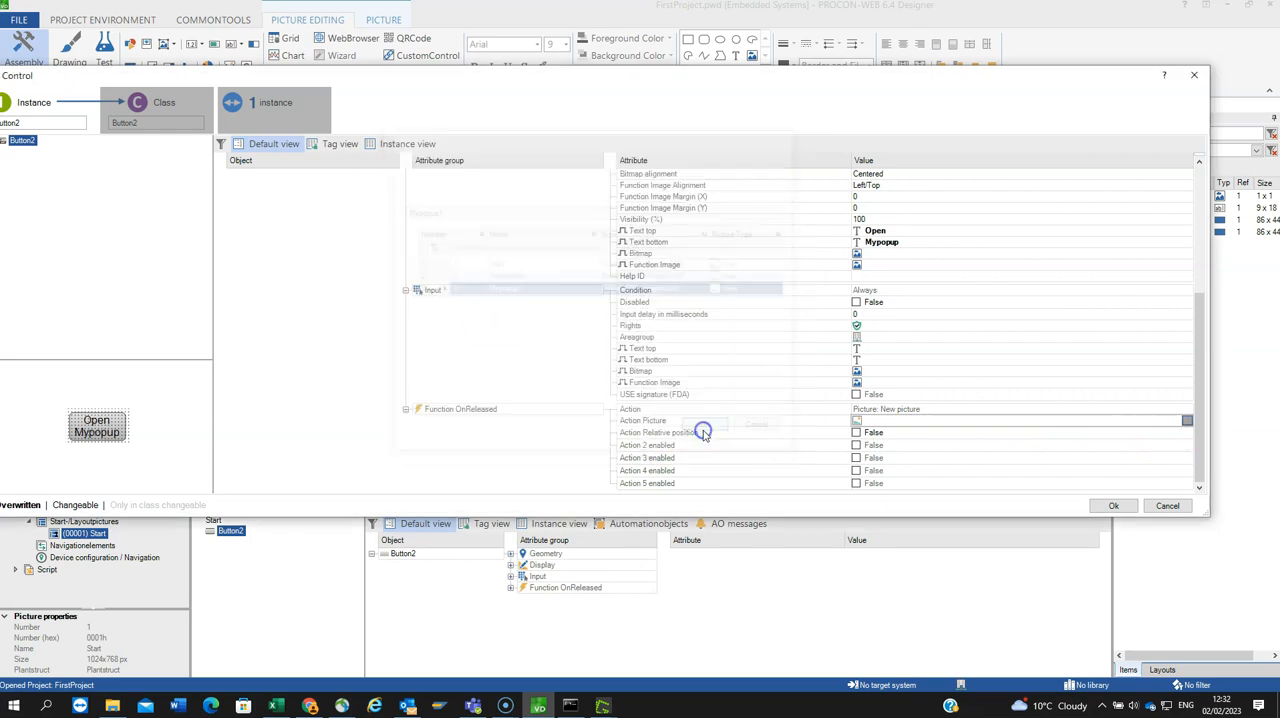
pyautogui.click(1100, 507)
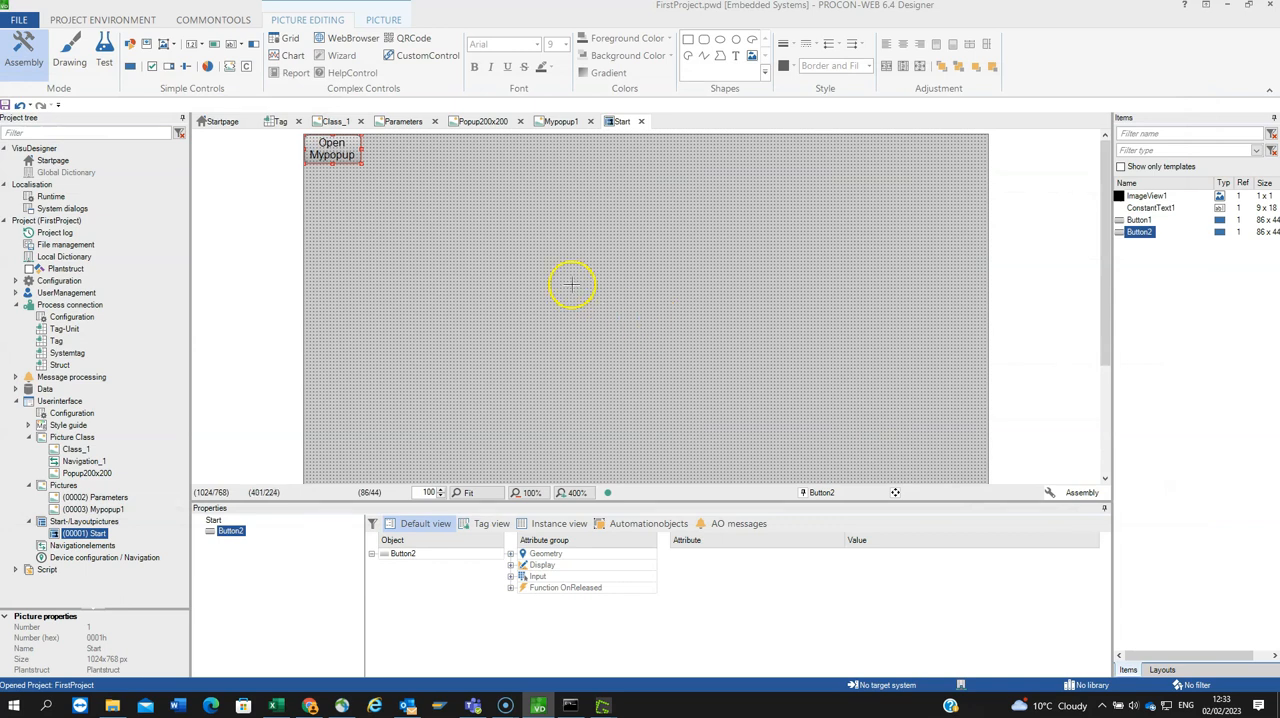
pyautogui.click(474, 280)
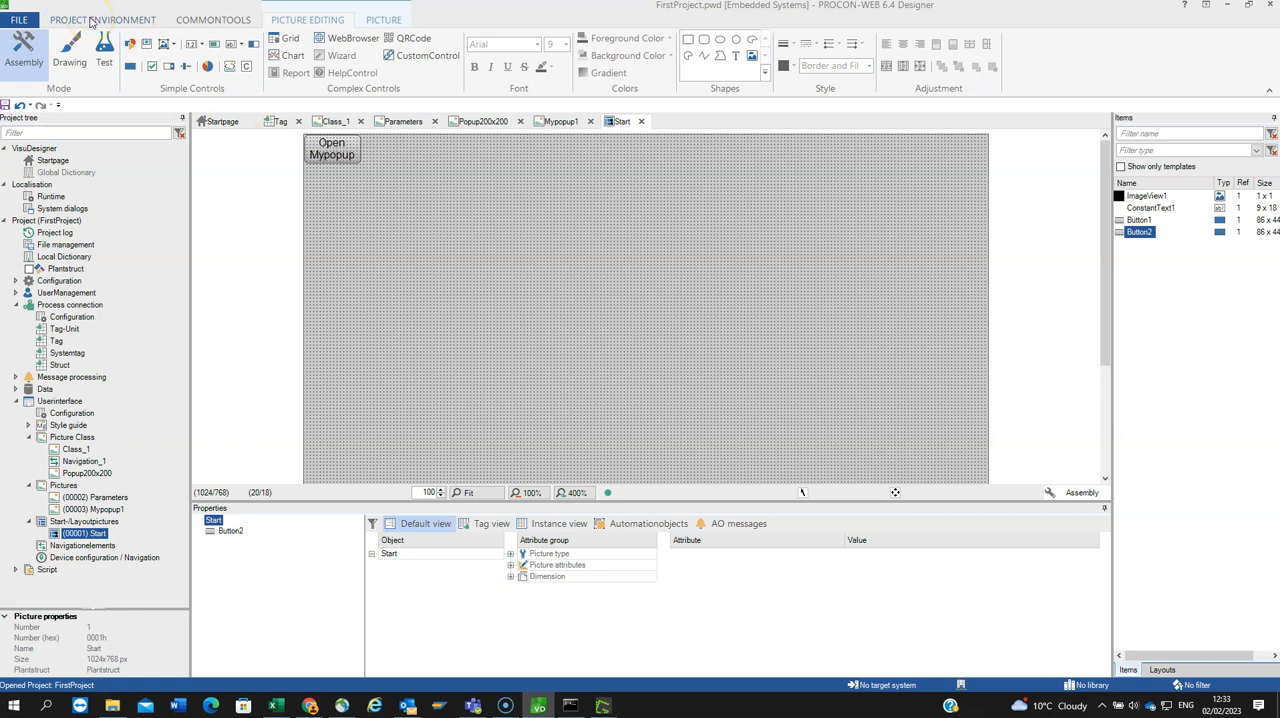
# Step: Save the project and create its runtime under the name FirstProject
pyautogui.click(92, 20)
pyautogui.click(157, 40)
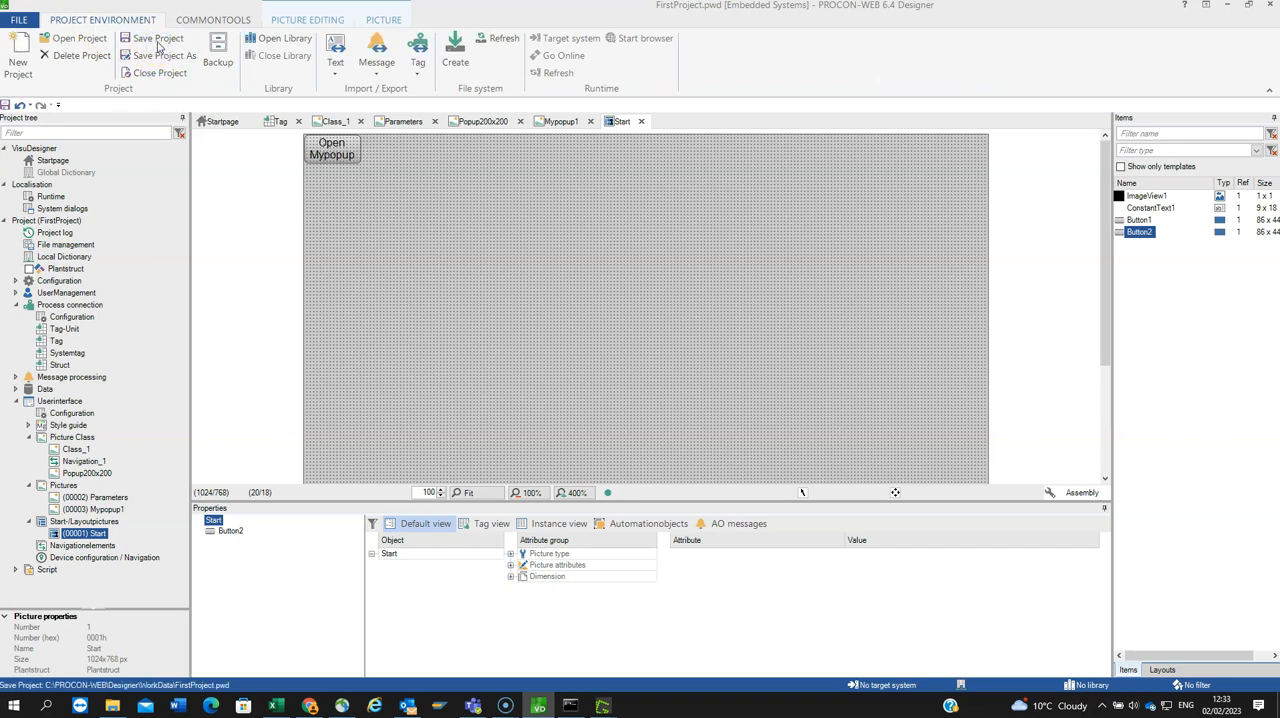
pyautogui.click(455, 48)
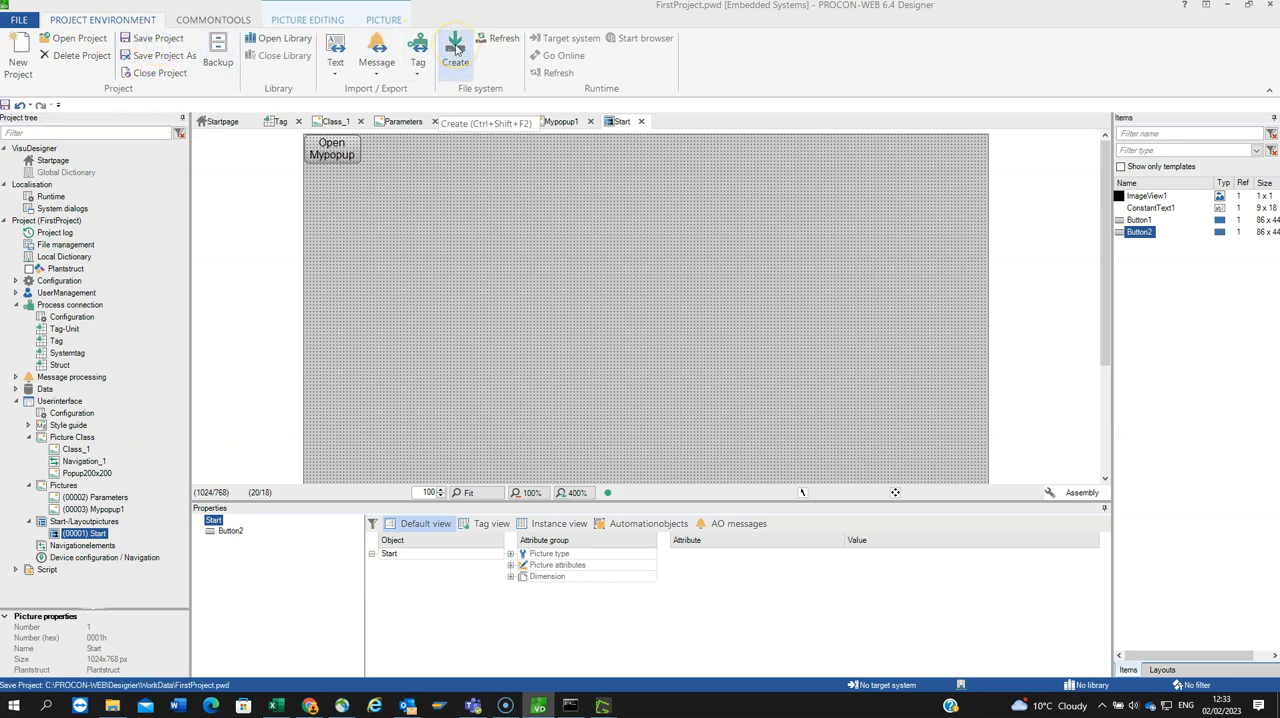
pyautogui.click(455, 48)
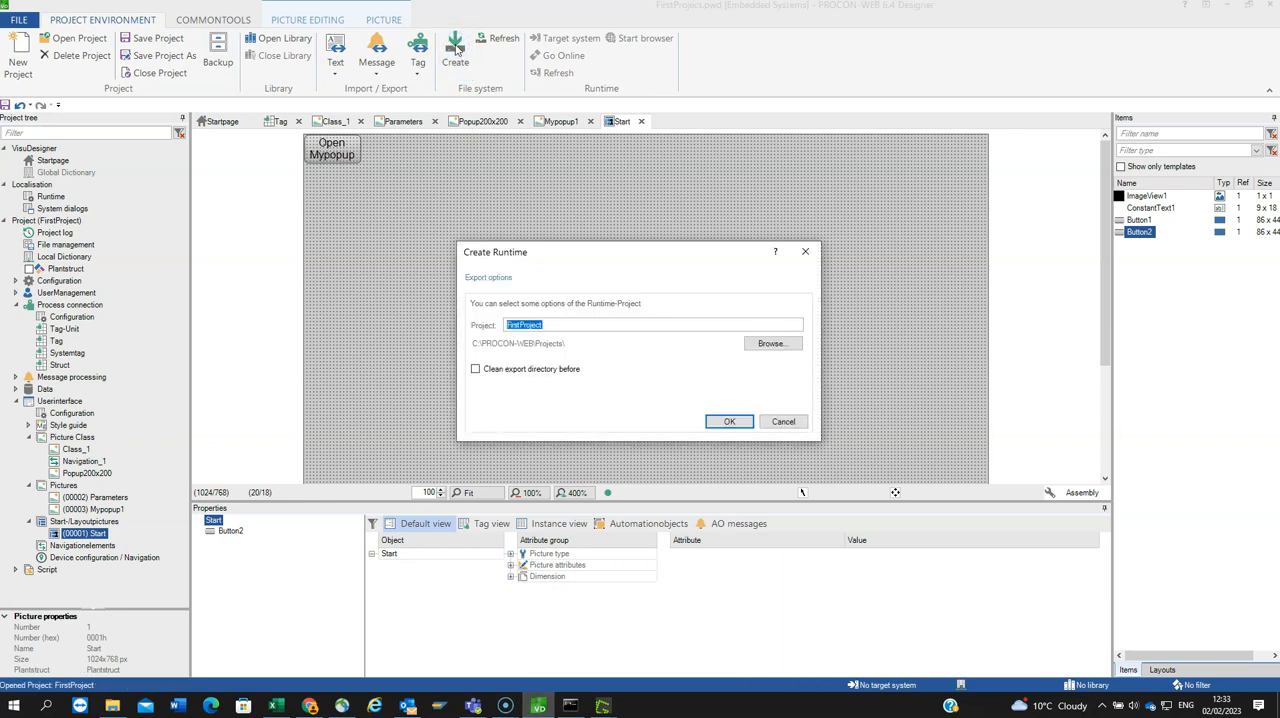
pyautogui.click(726, 422)
# Step: Scan for runtime systems with the hostname UK10015, set it as the target system and try to go online
pyautogui.click(553, 40)
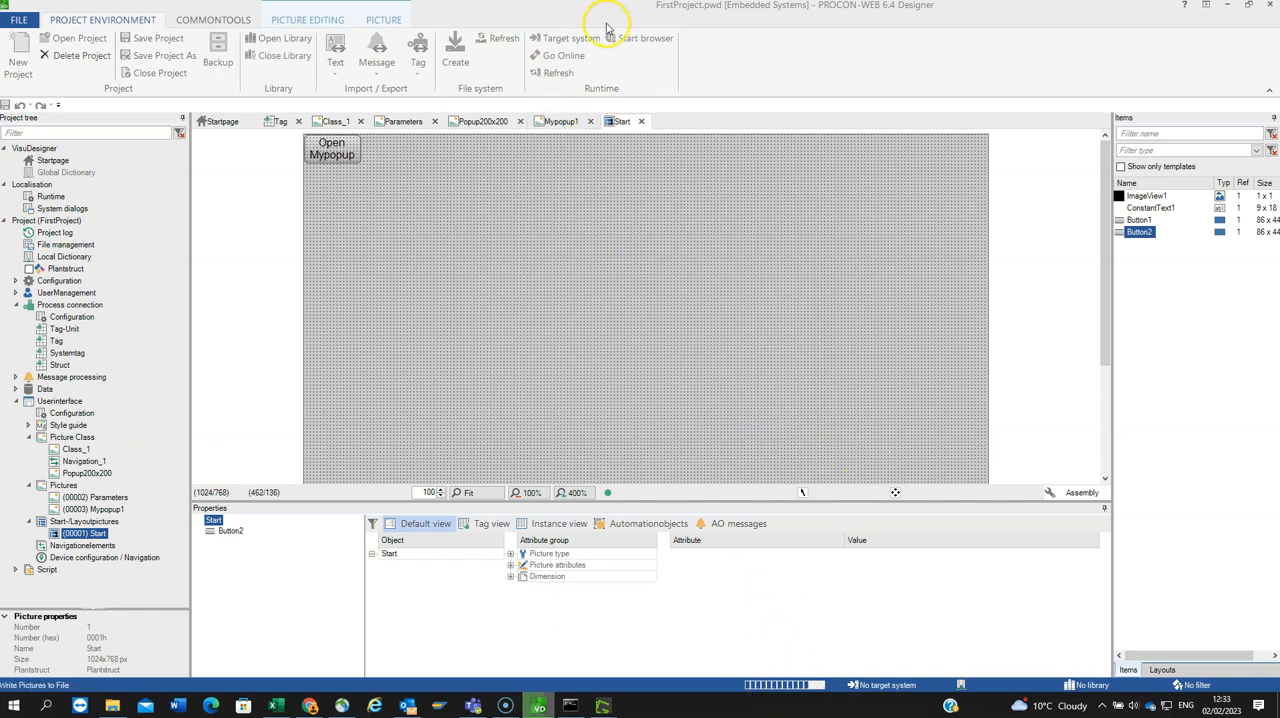
pyautogui.click(568, 40)
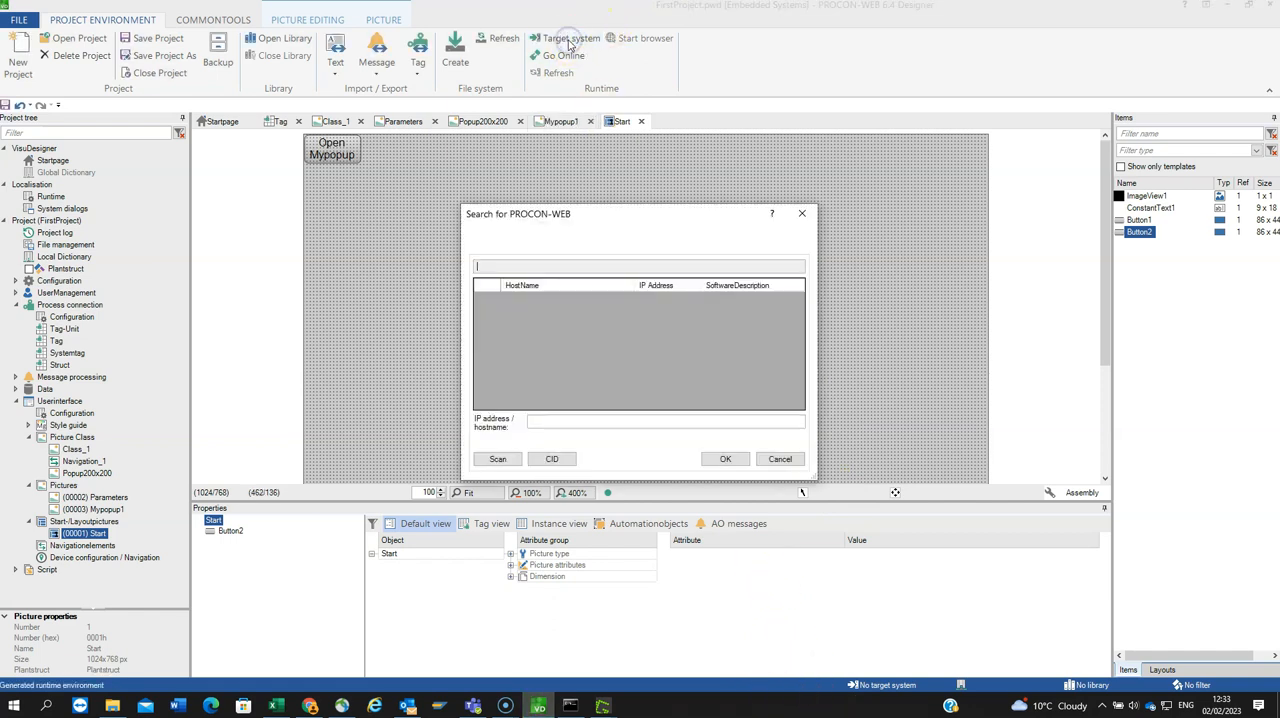
pyautogui.click(556, 420)
pyautogui.write('0015')
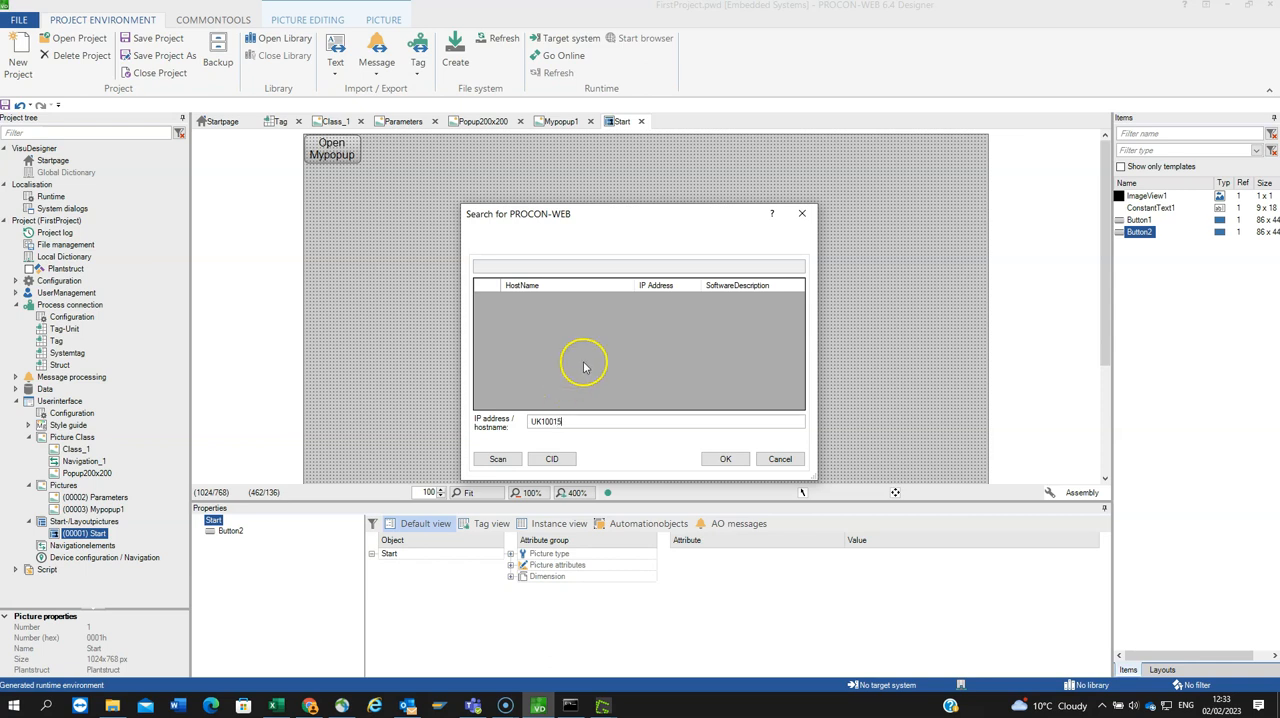
pyautogui.click(498, 458)
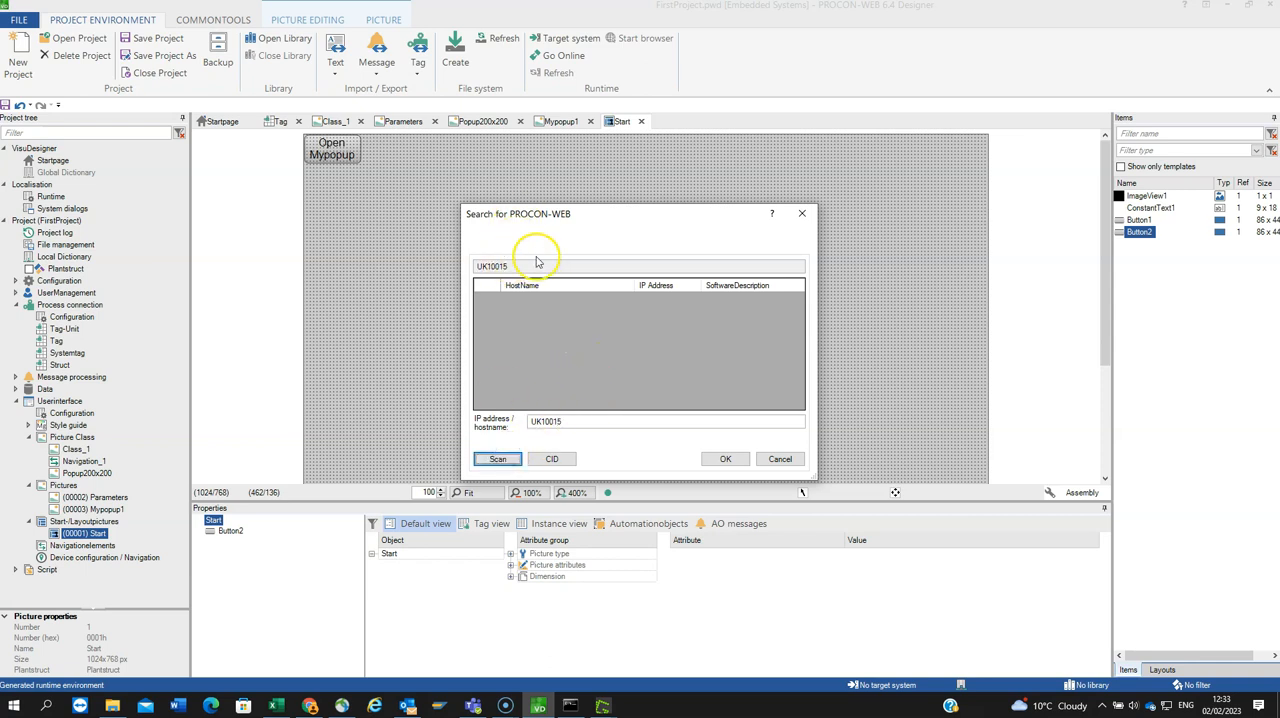
pyautogui.click(725, 458)
pyautogui.click(552, 56)
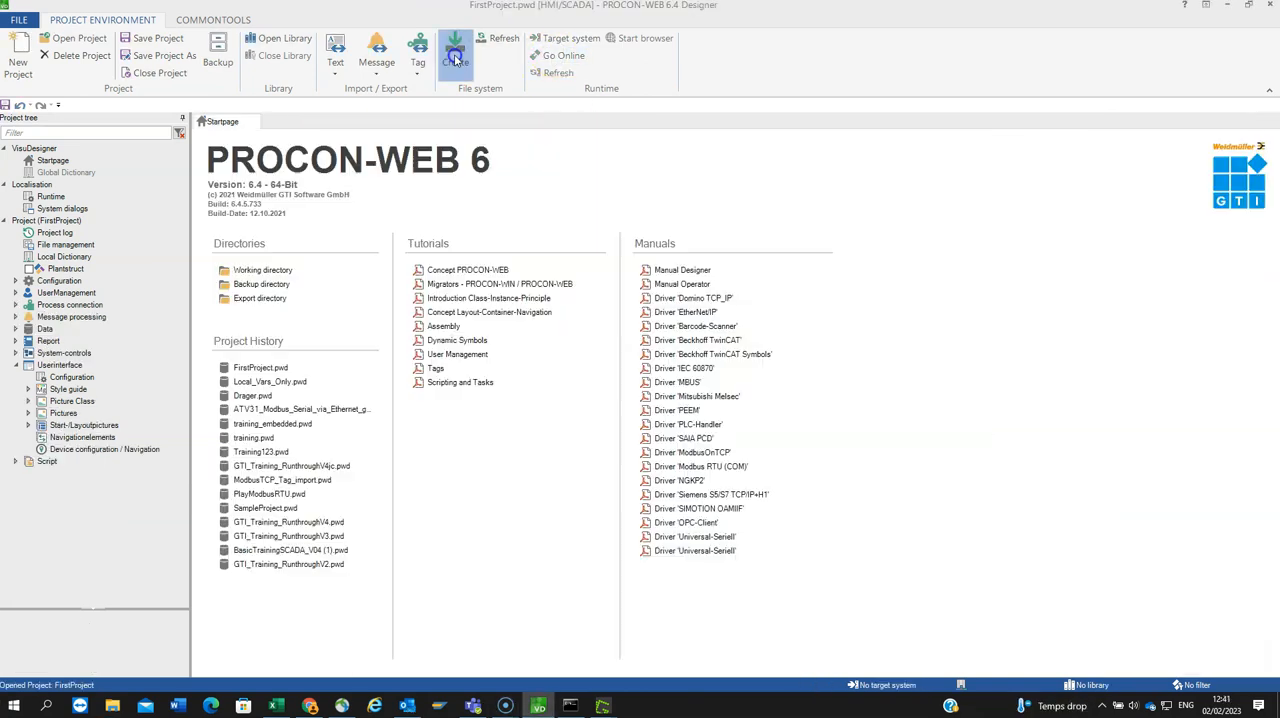
# Step: Create the FirstProject runtime for the HMI/SCADA project with the export directory cleaned beforehand
pyautogui.click(455, 50)
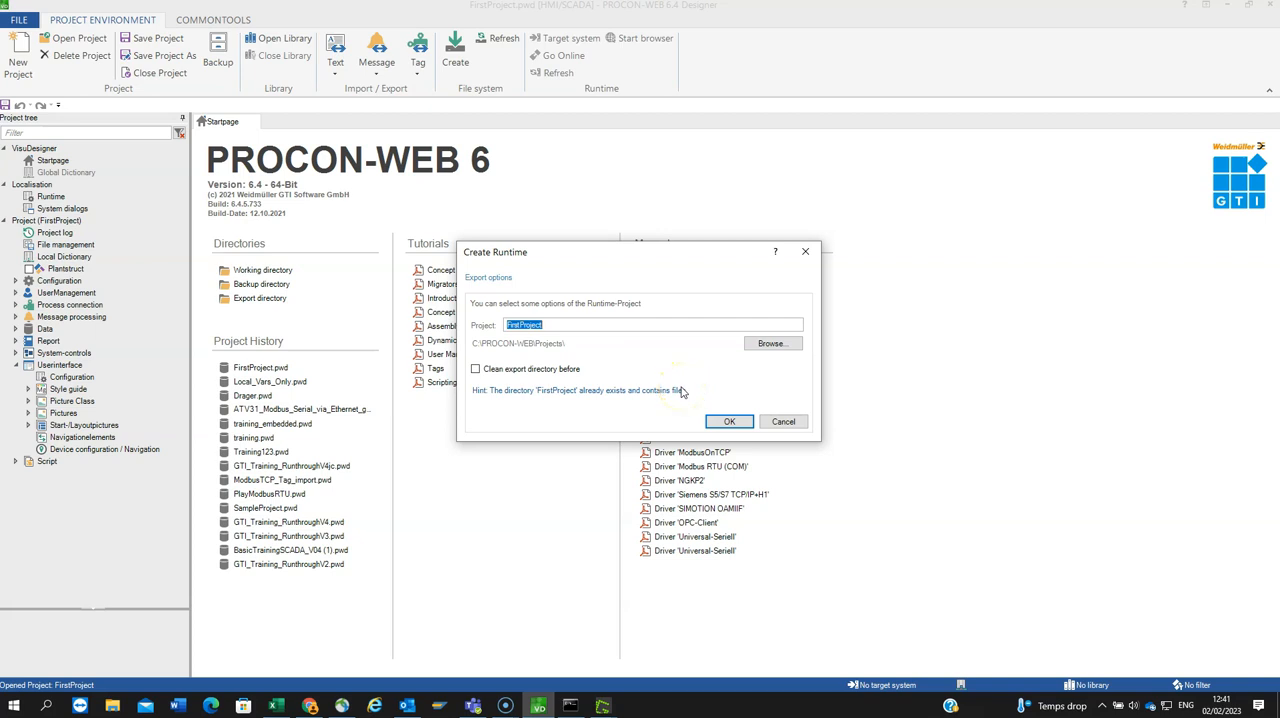
pyautogui.click(475, 369)
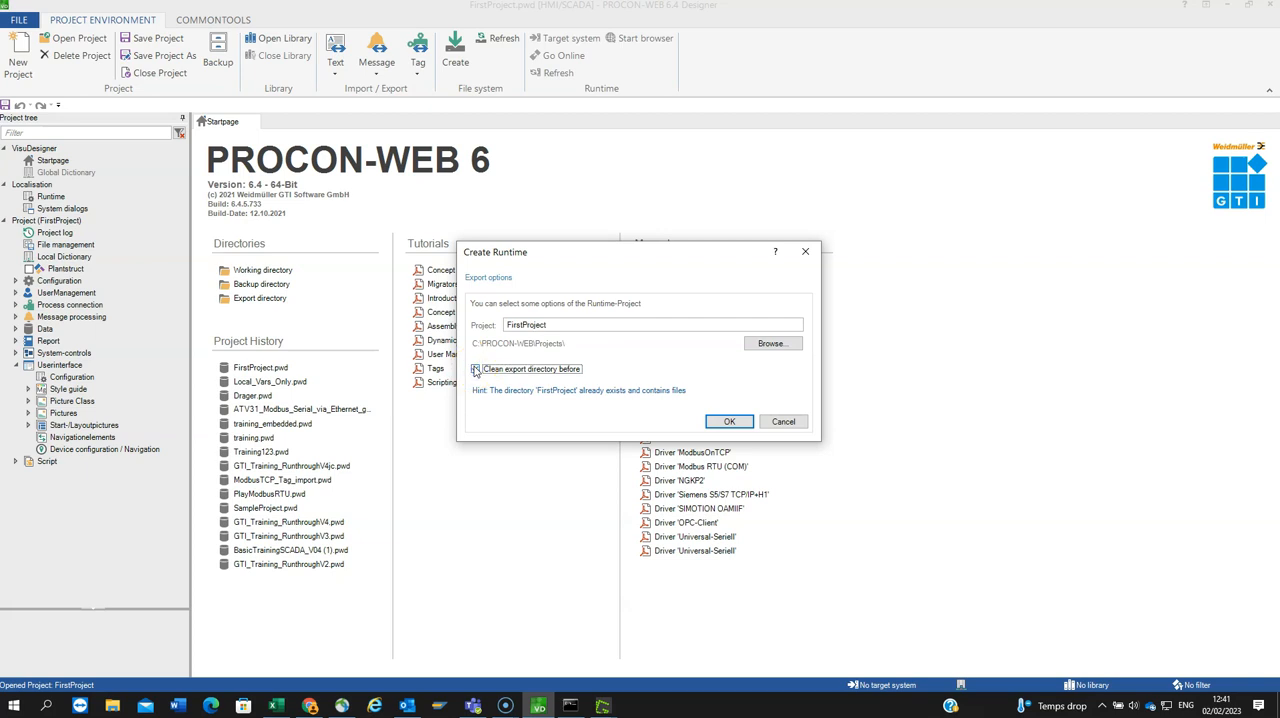
pyautogui.click(729, 421)
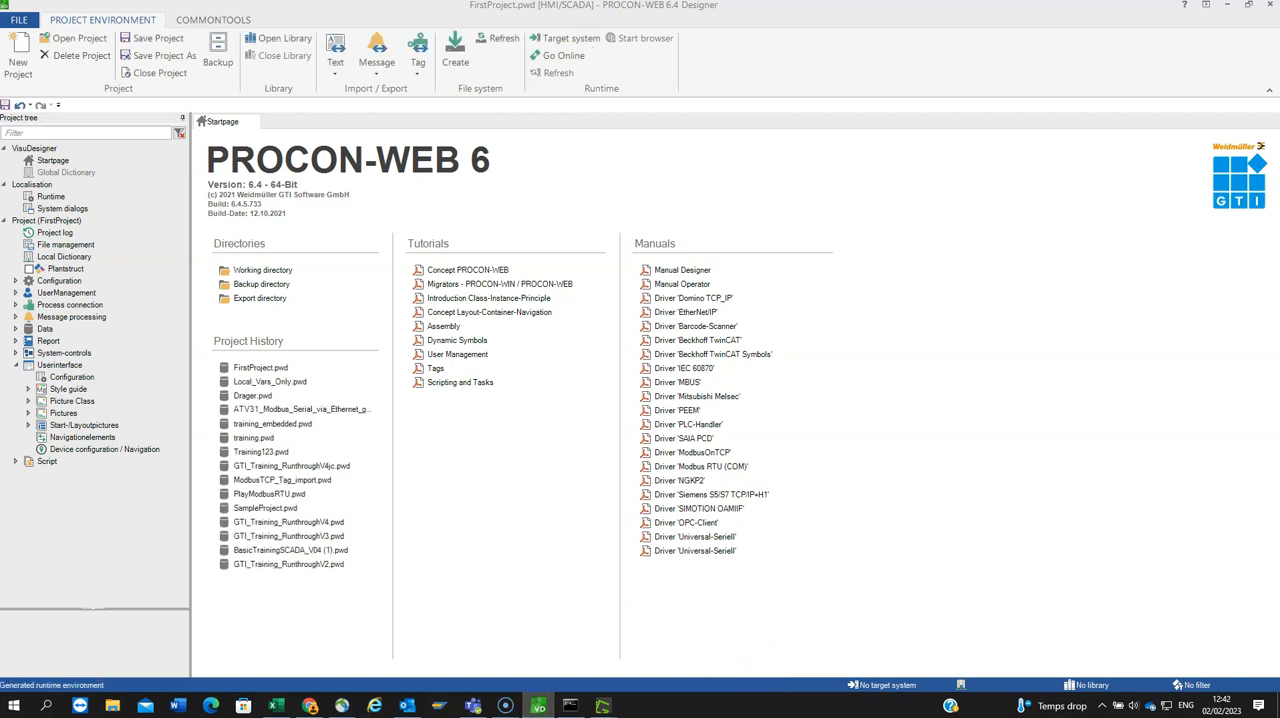
# Step: Select the PROCON-WEB SCADA host UK10015 as the target system
pyautogui.click(580, 40)
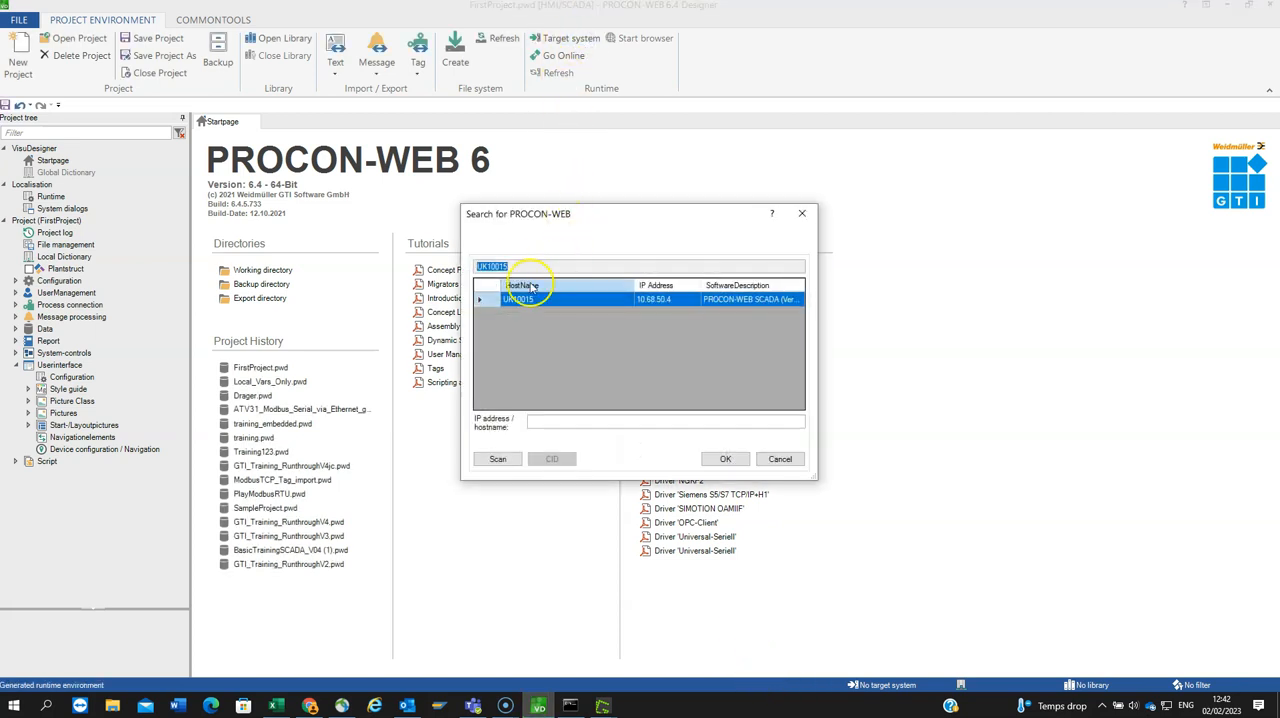
pyautogui.click(519, 309)
pyautogui.click(728, 459)
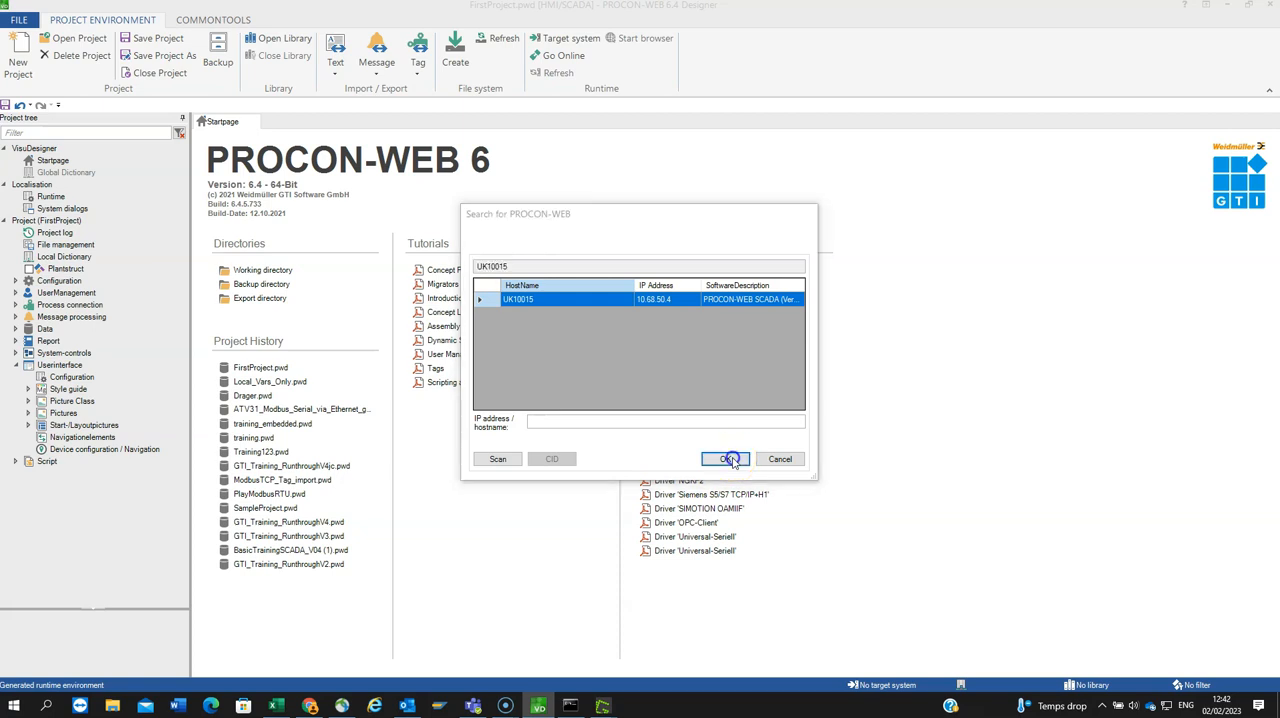
# Step: Go online, accept the password prompt, and update the runtime system to the current designer project
pyautogui.click(558, 62)
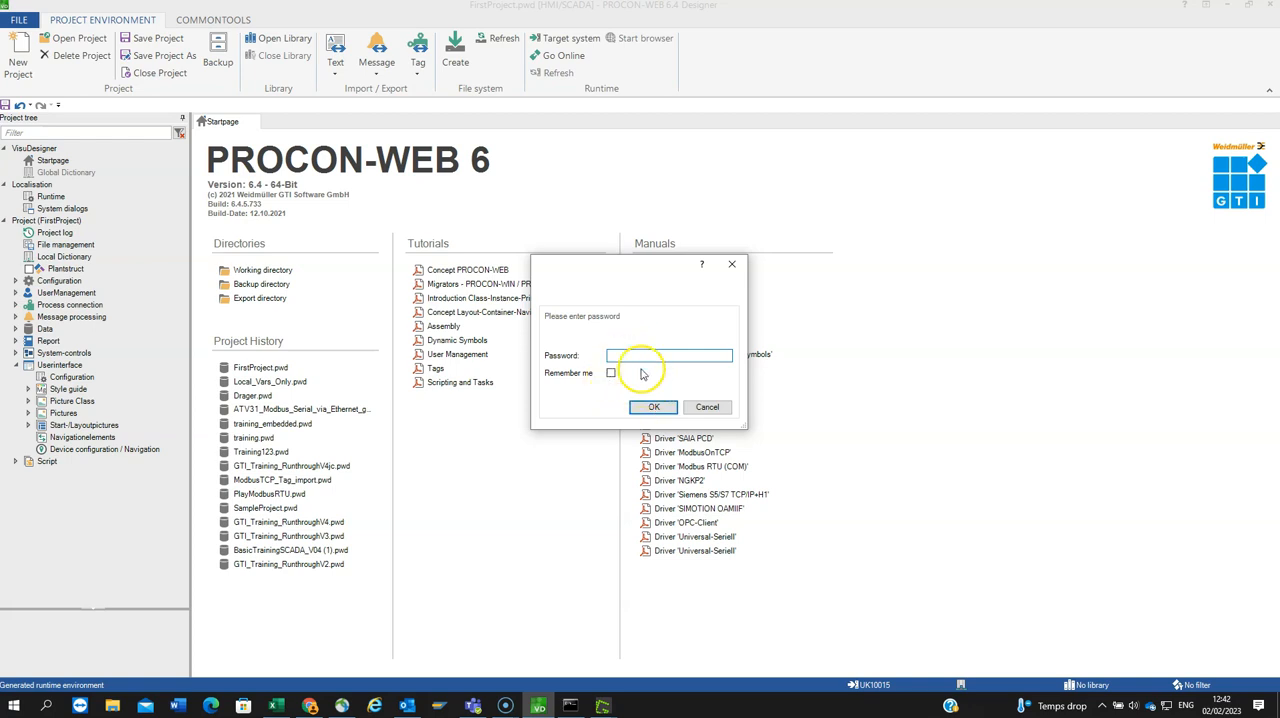
pyautogui.click(652, 409)
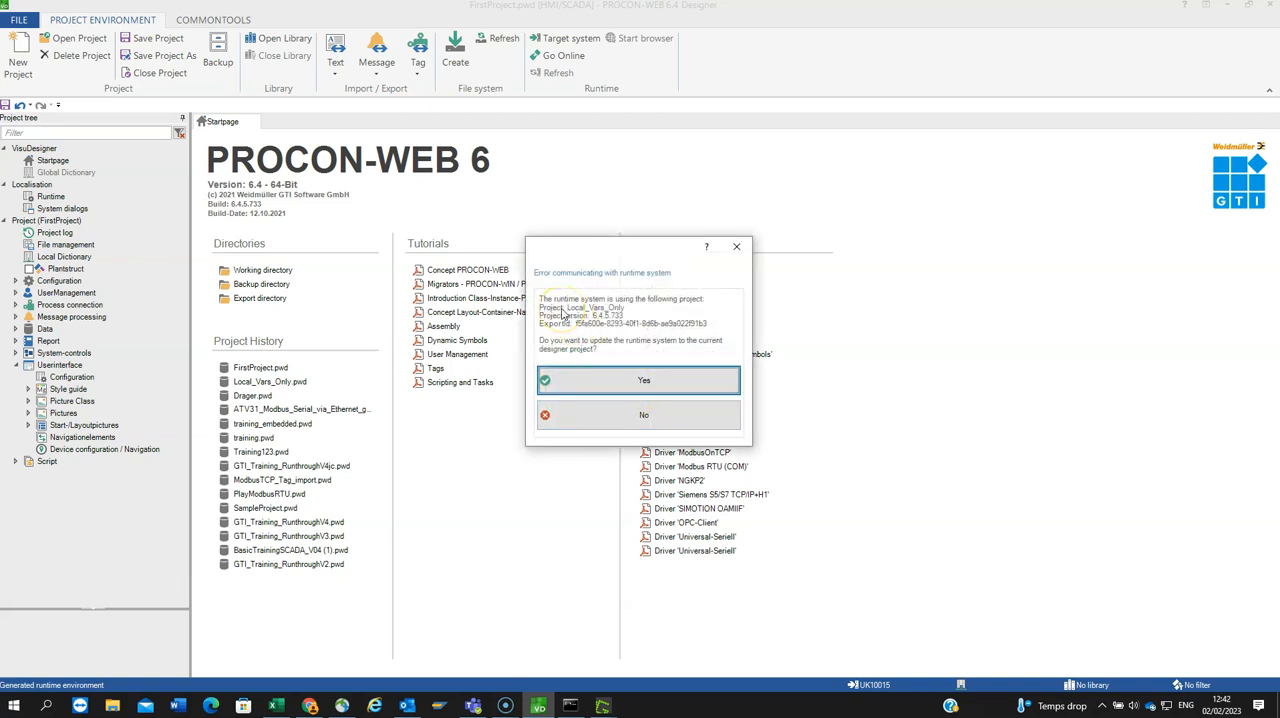
pyautogui.click(631, 383)
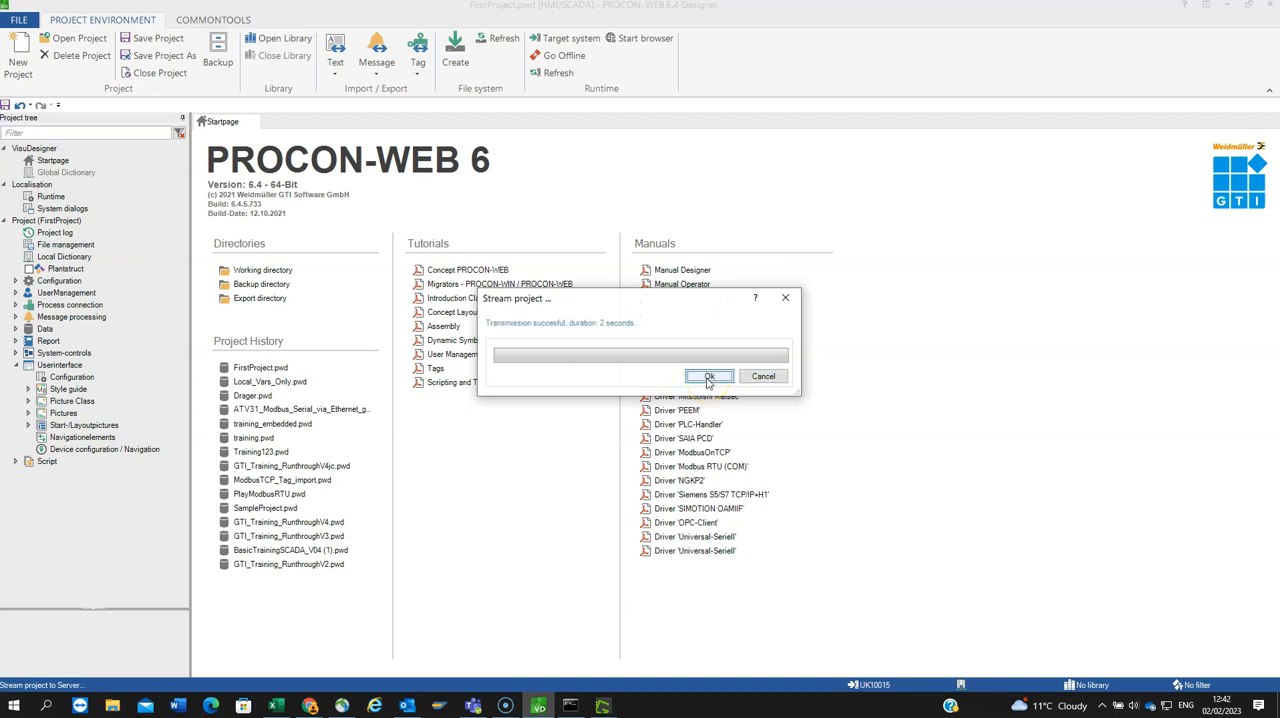
pyautogui.click(708, 378)
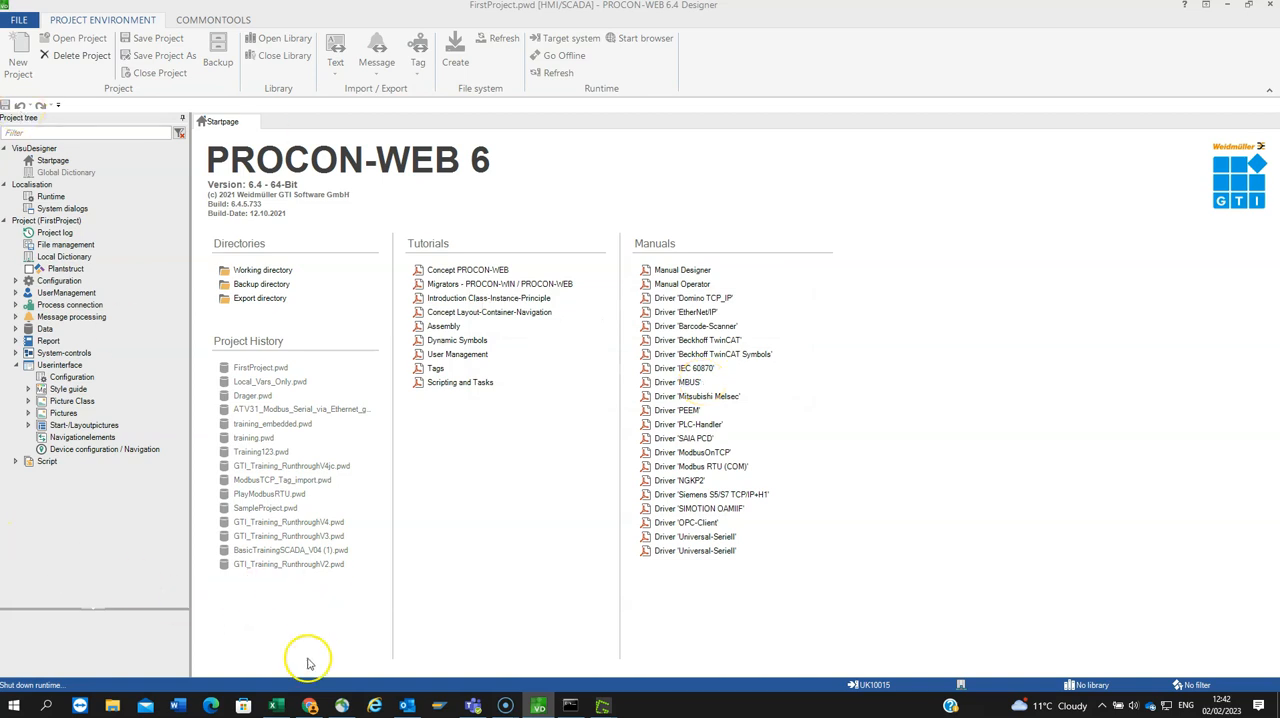
# Step: Switch to Chrome and open the running visualization at uk10015:16700
pyautogui.click(309, 706)
pyautogui.click(316, 36)
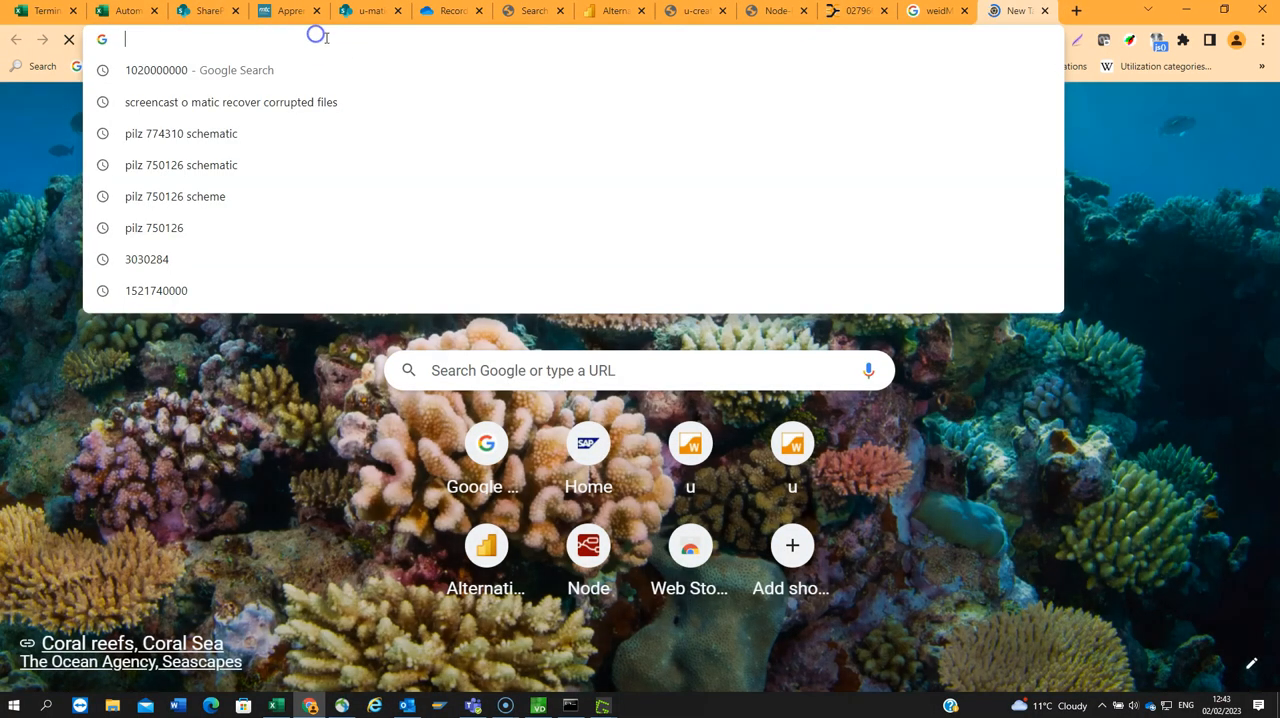
pyautogui.write('uk')
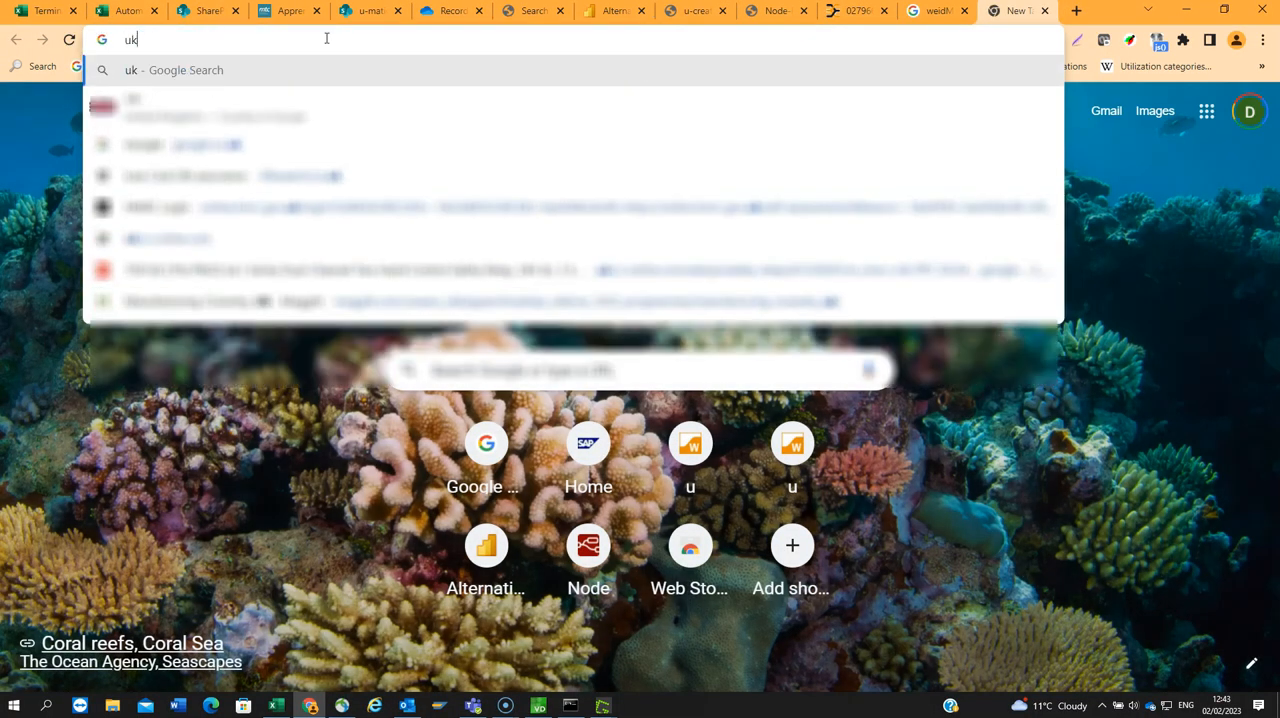
pyautogui.write('101')
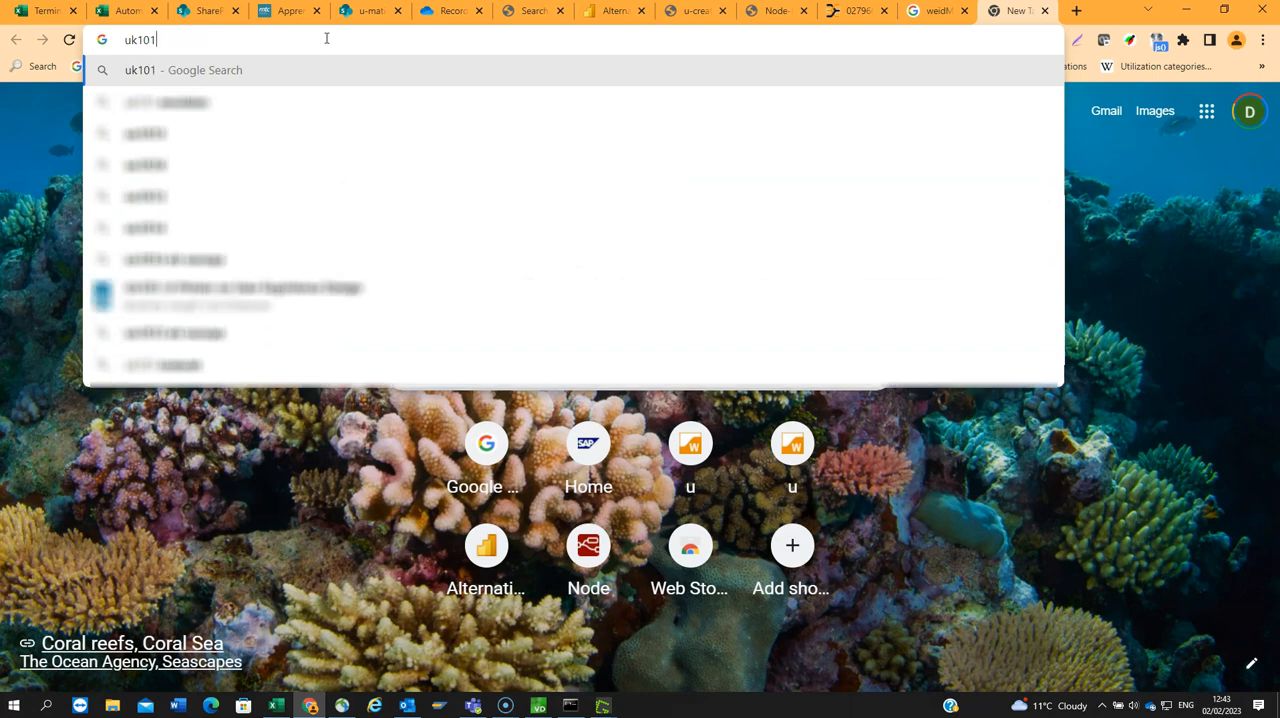
pyautogui.press('BackSpace')
pyautogui.write('015')
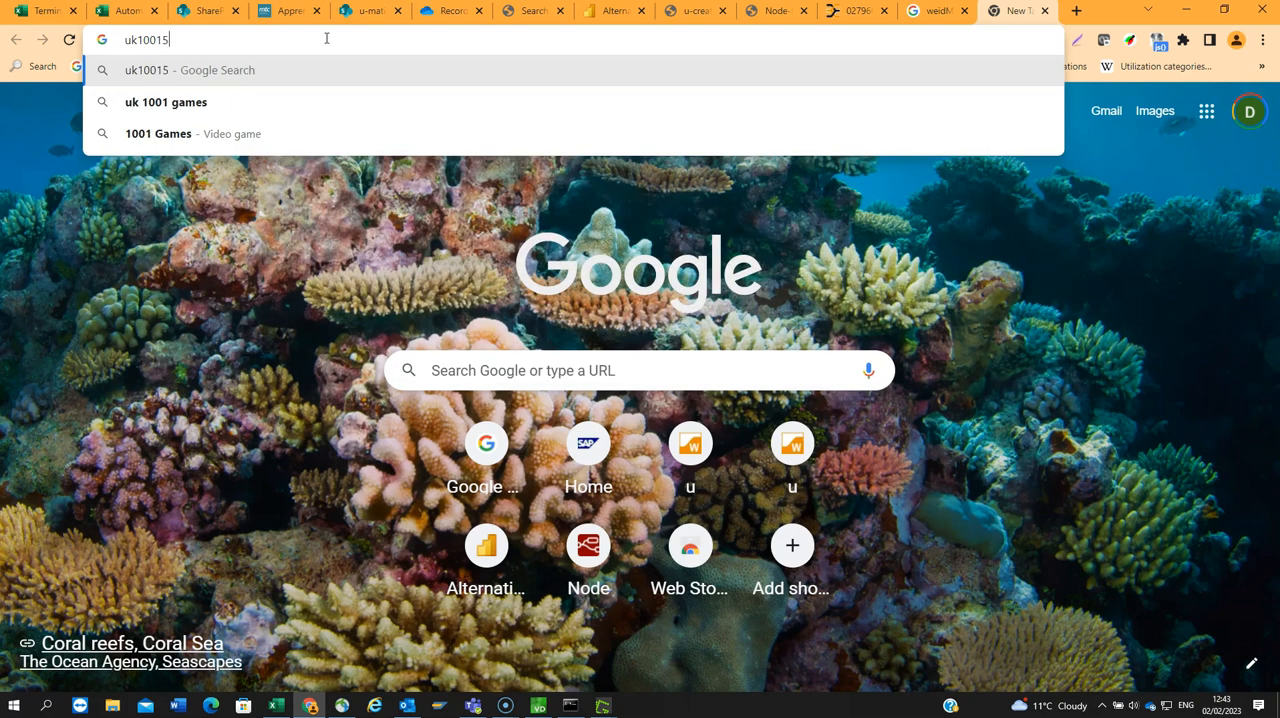
pyautogui.write(':')
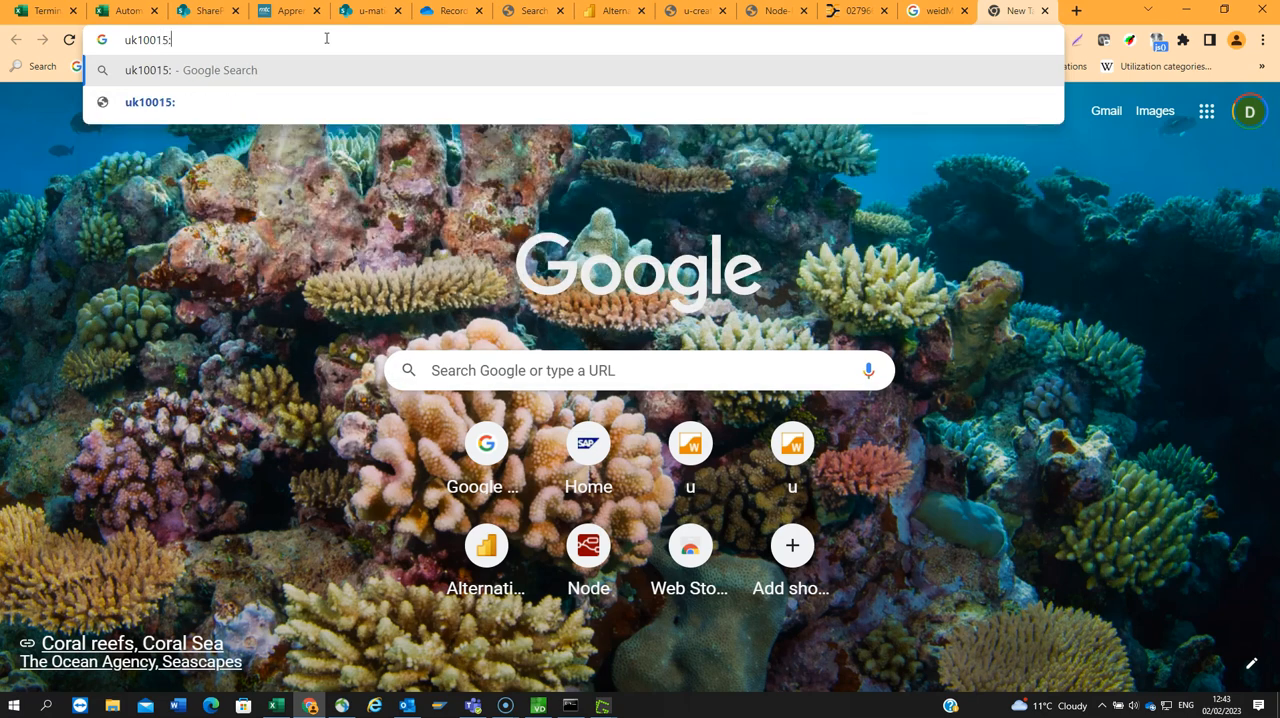
pyautogui.write('16700')
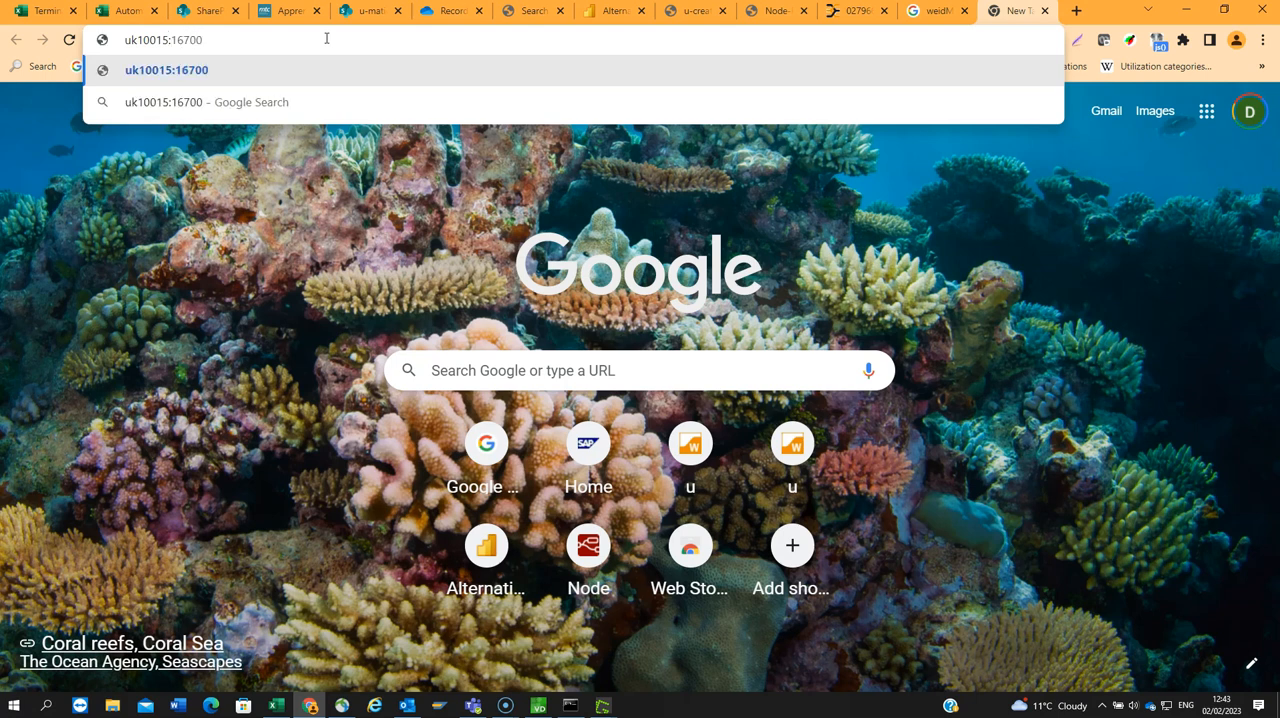
pyautogui.write('0')
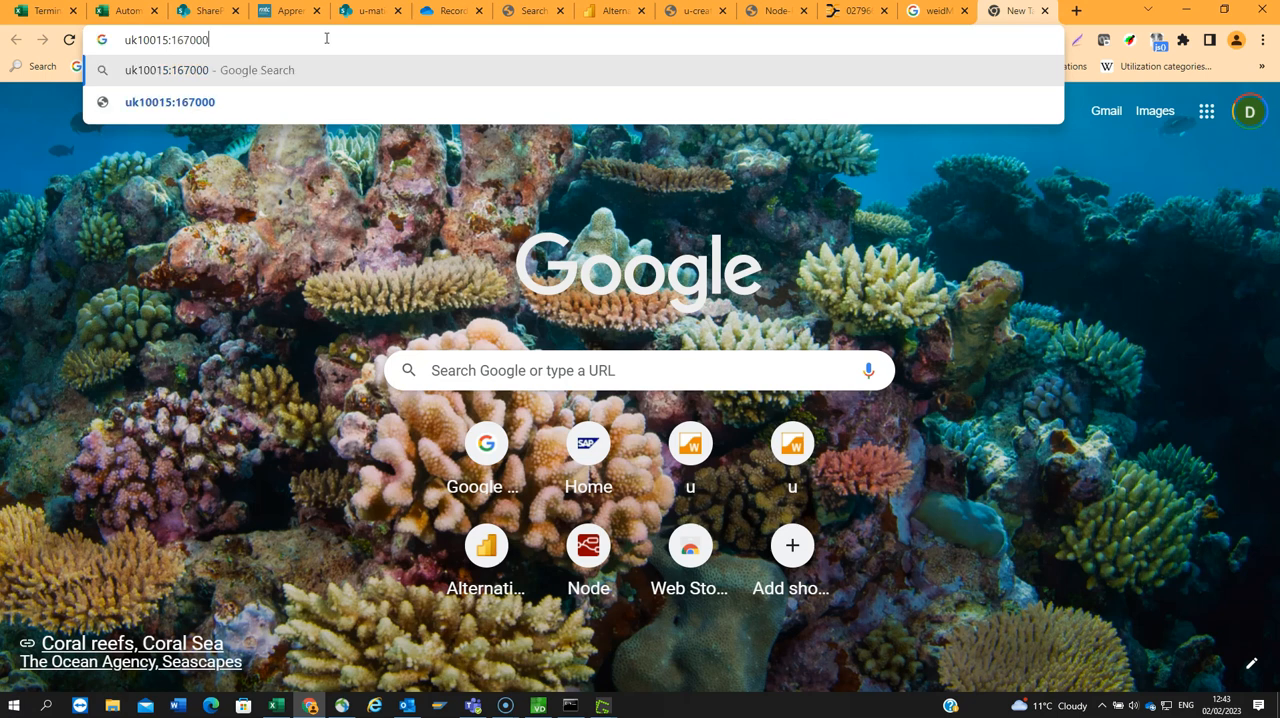
pyautogui.press('BackSpace')
pyautogui.press('Return')
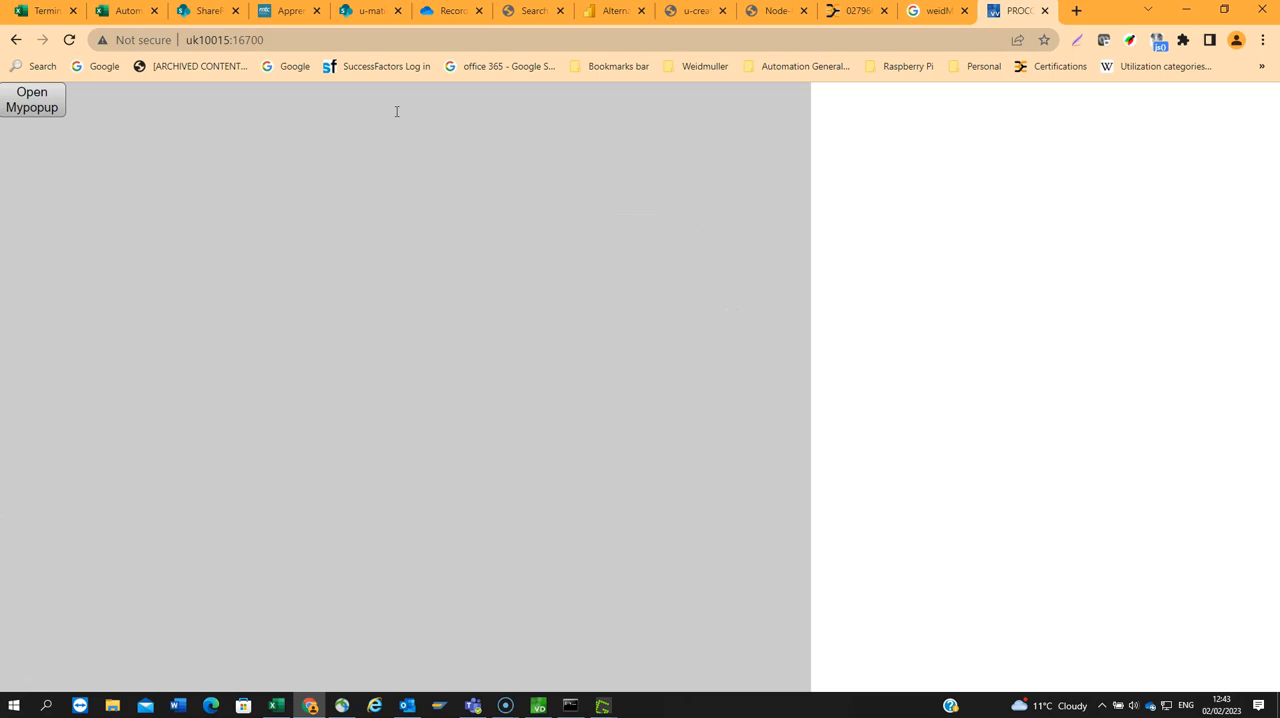
# Step: Test the popup buttons in the running visualization by opening Mypopup, closing it and opening it again
pyautogui.click(33, 104)
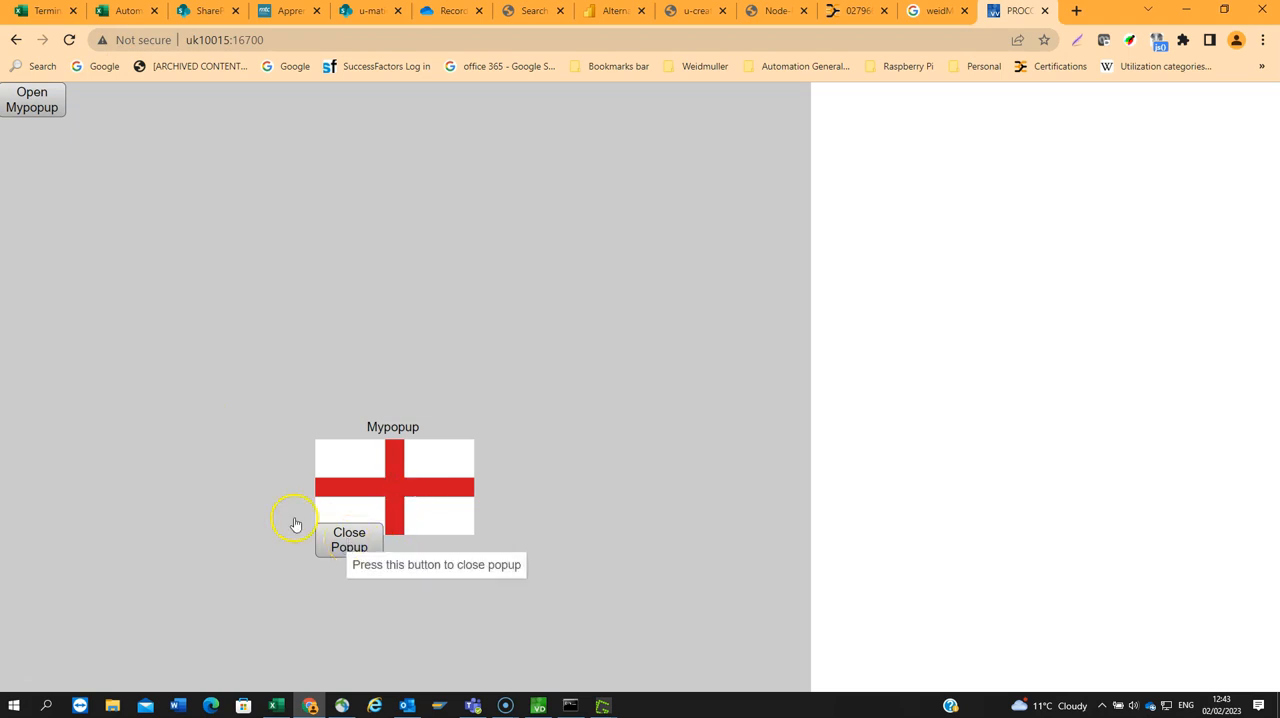
pyautogui.click(358, 546)
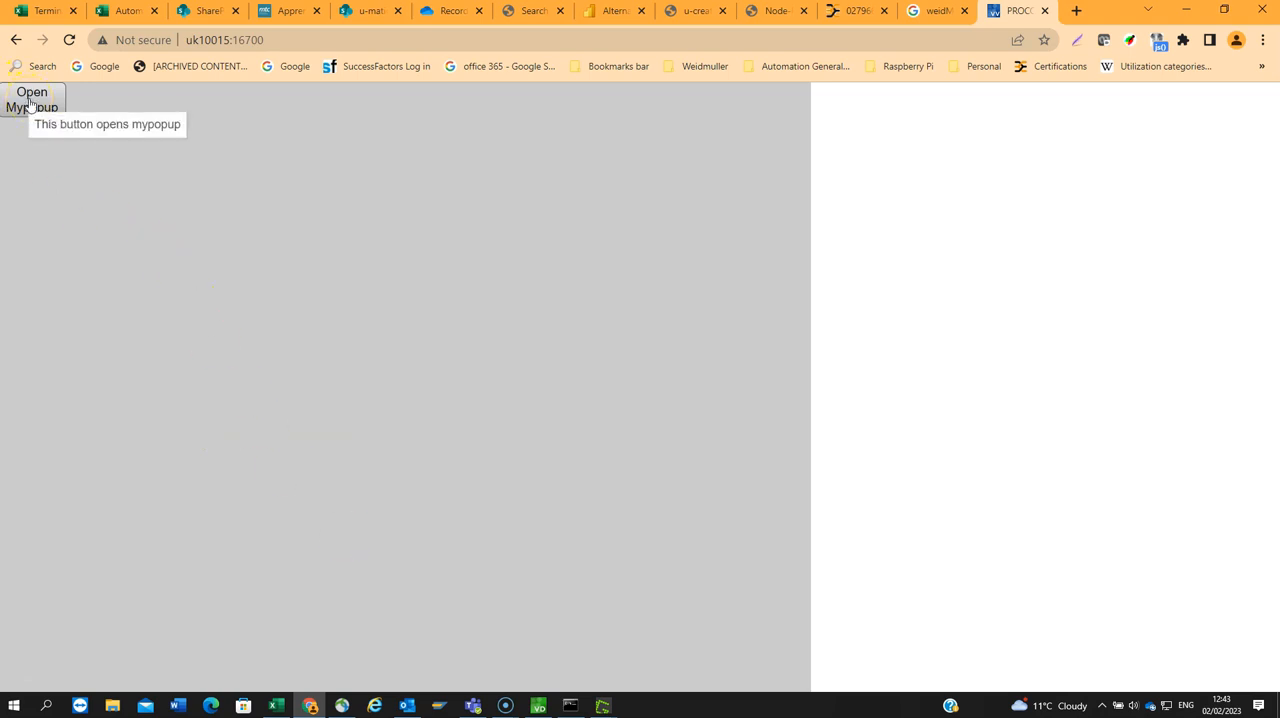
pyautogui.click(30, 104)
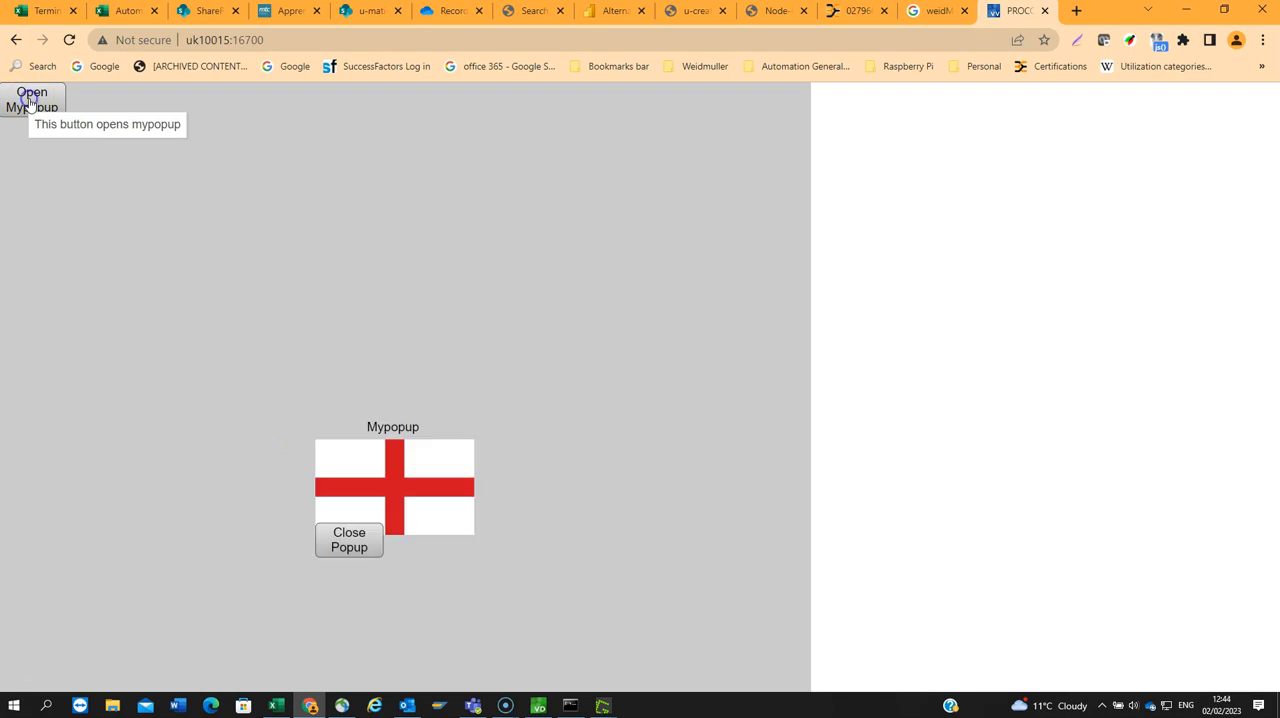